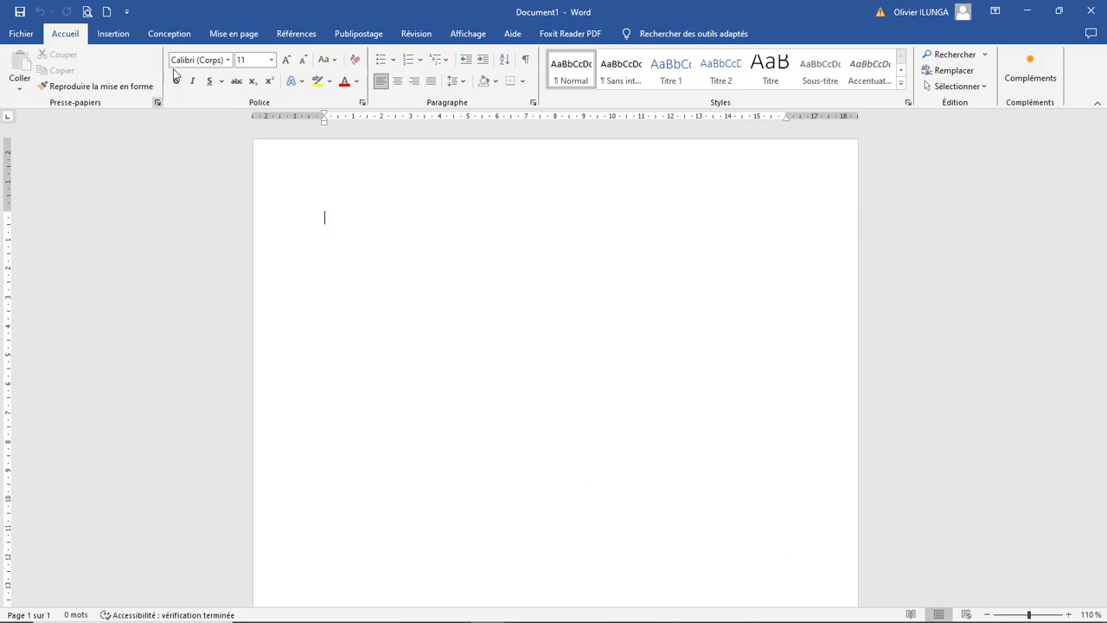
Step: Define a custom paper size 4 cm wide and 2,4 cm high for the whole document
{"action": "left_click", "coordinate": [230, 36]}
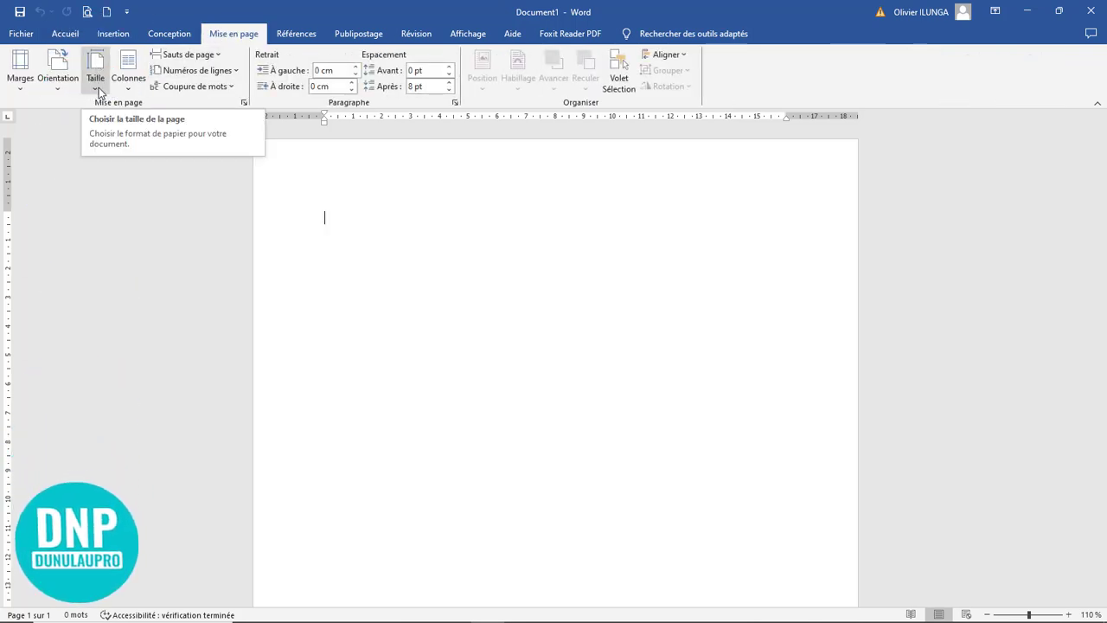
{"action": "left_click", "coordinate": [98, 88]}
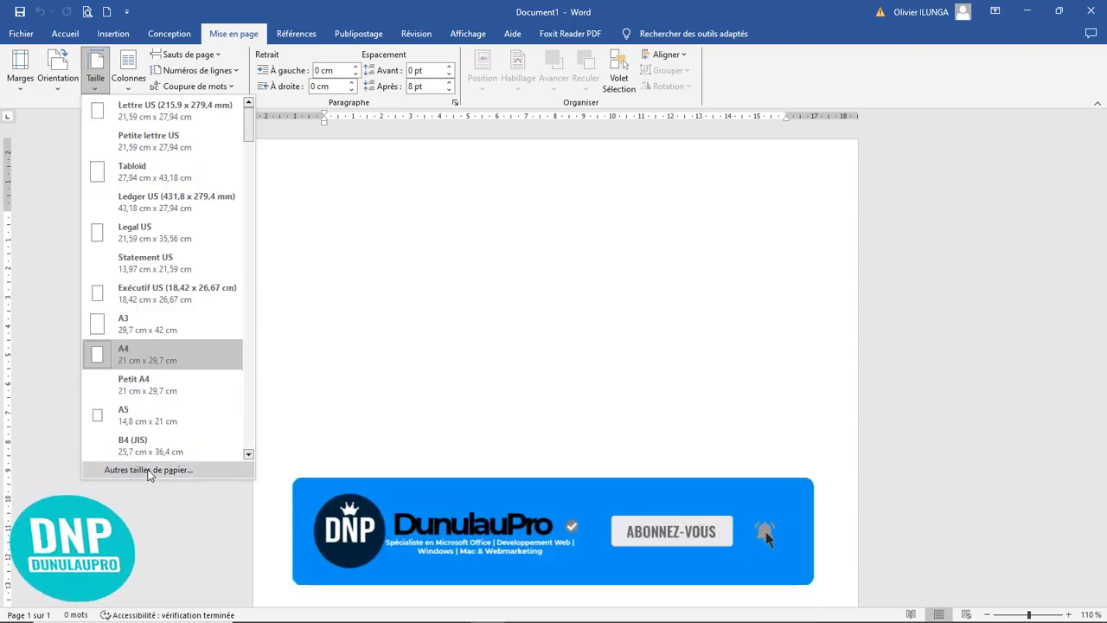
{"action": "left_click", "coordinate": [147, 469]}
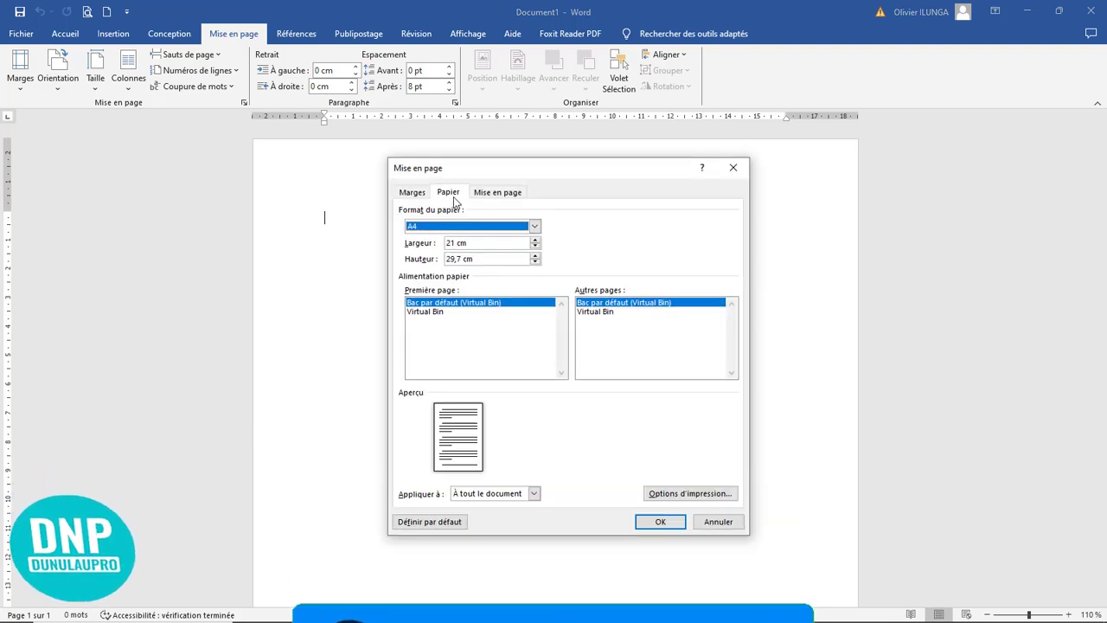
{"action": "left_click_drag", "start_coordinate": [477, 243], "coordinate": [399, 235]}
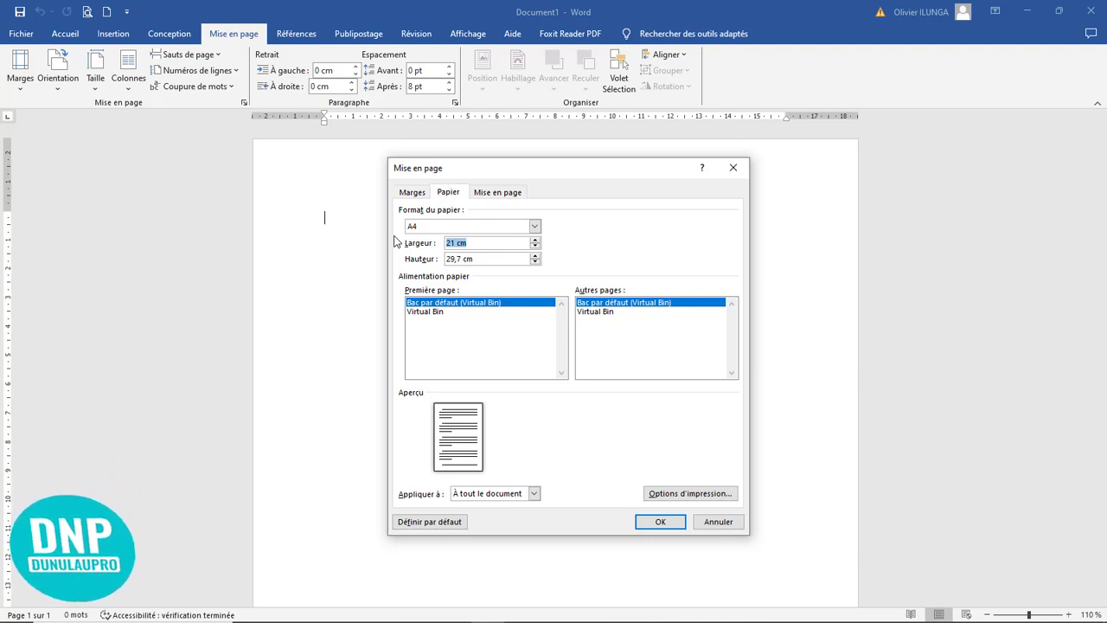
{"action": "type", "text": "4"}
{"action": "left_click_drag", "start_coordinate": [481, 260], "coordinate": [441, 260]}
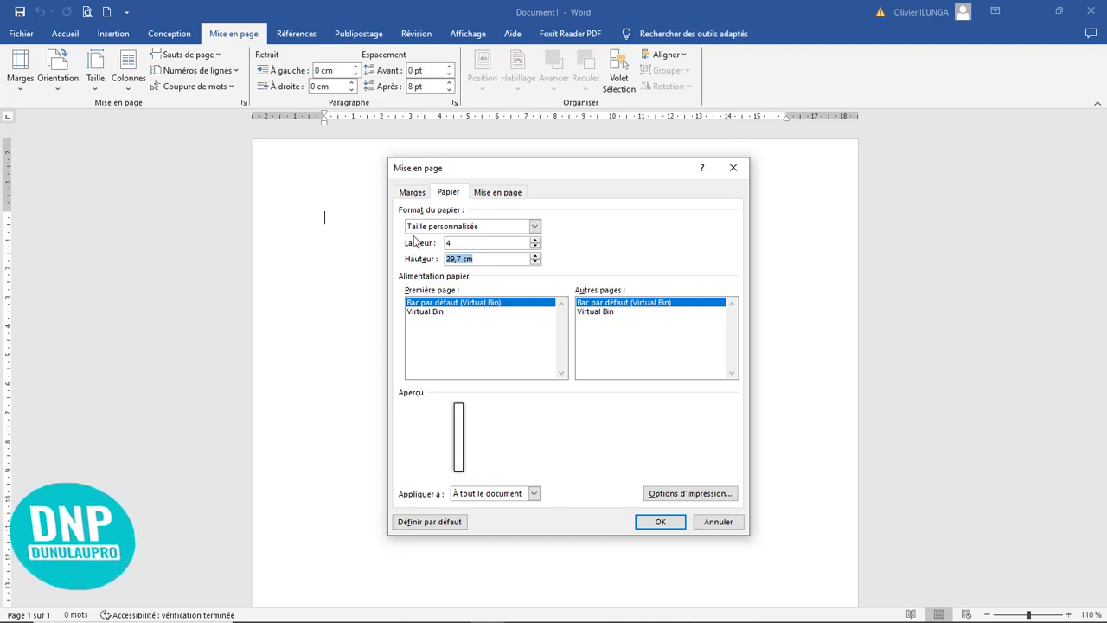
{"action": "type", "text": "2,4"}
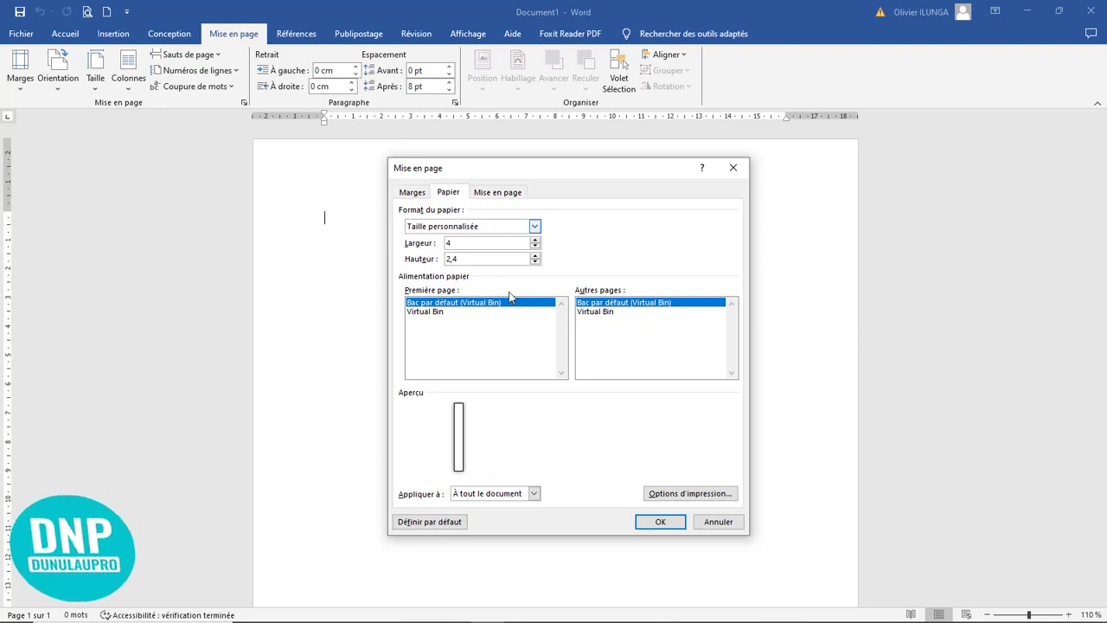
Step: Set the top, bottom, left and right page margins to 0 and apply the page setup, ignoring the printable-area warning
{"action": "left_click", "coordinate": [413, 194]}
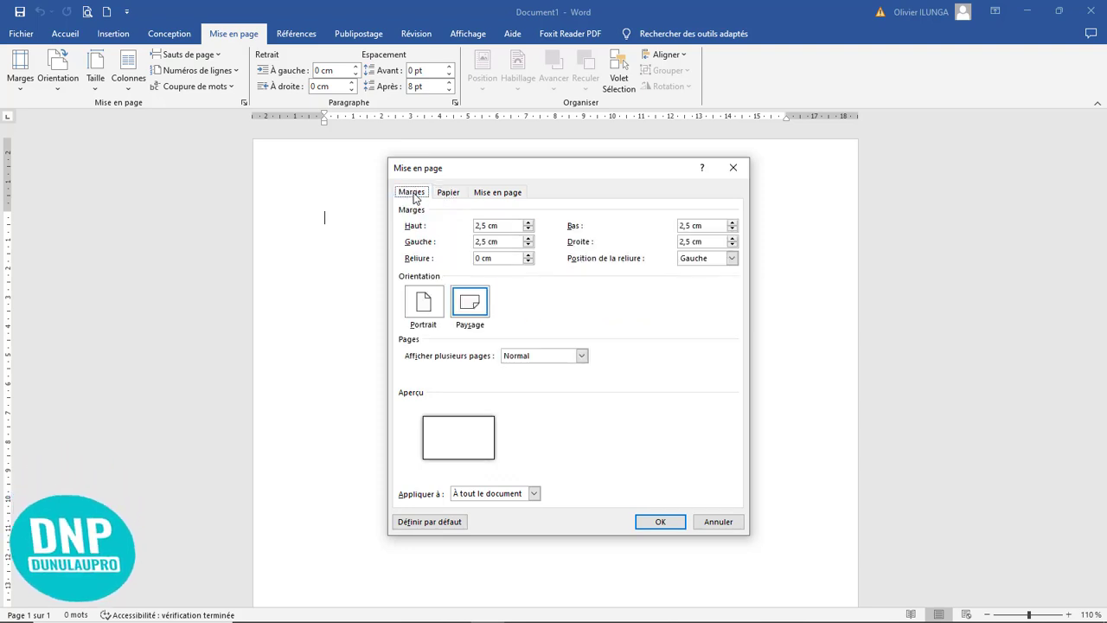
{"action": "left_click_drag", "start_coordinate": [507, 228], "coordinate": [406, 223]}
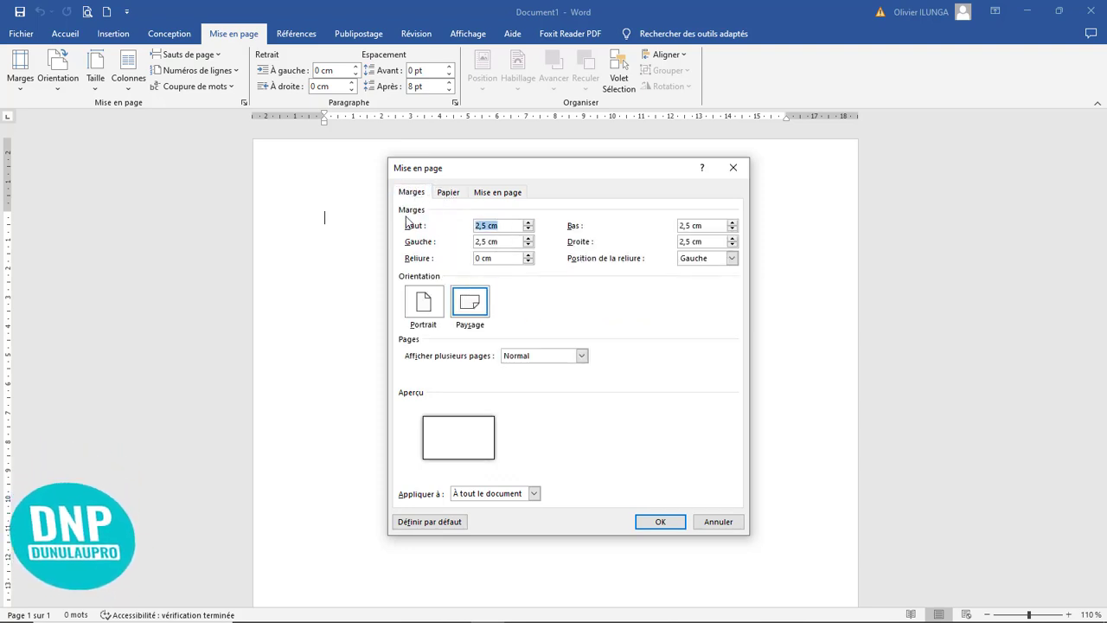
{"action": "type", "text": "0"}
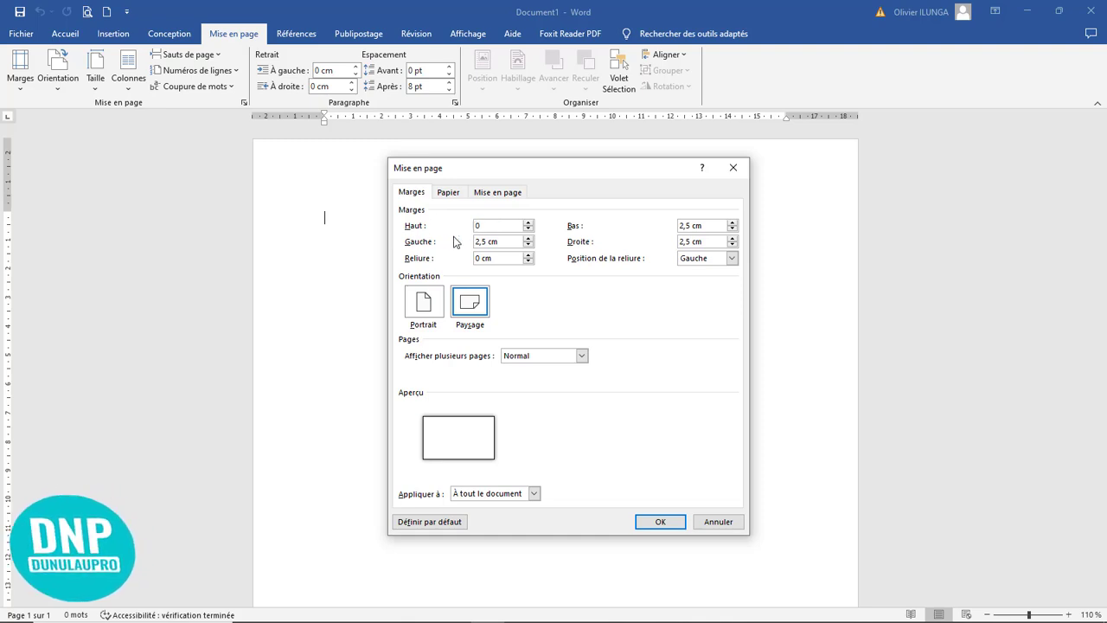
{"action": "left_click_drag", "start_coordinate": [502, 242], "coordinate": [421, 242]}
{"action": "type", "text": "0"}
{"action": "left_click_drag", "start_coordinate": [709, 226], "coordinate": [644, 225]}
{"action": "type", "text": "0"}
{"action": "left_click_drag", "start_coordinate": [708, 242], "coordinate": [634, 240]}
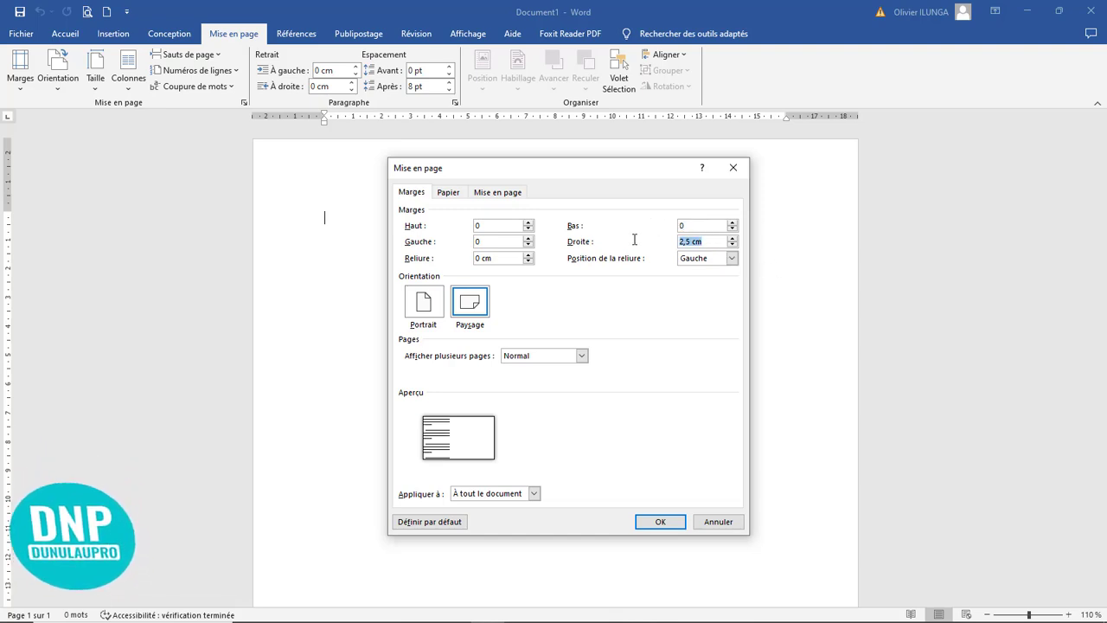
{"action": "type", "text": "0"}
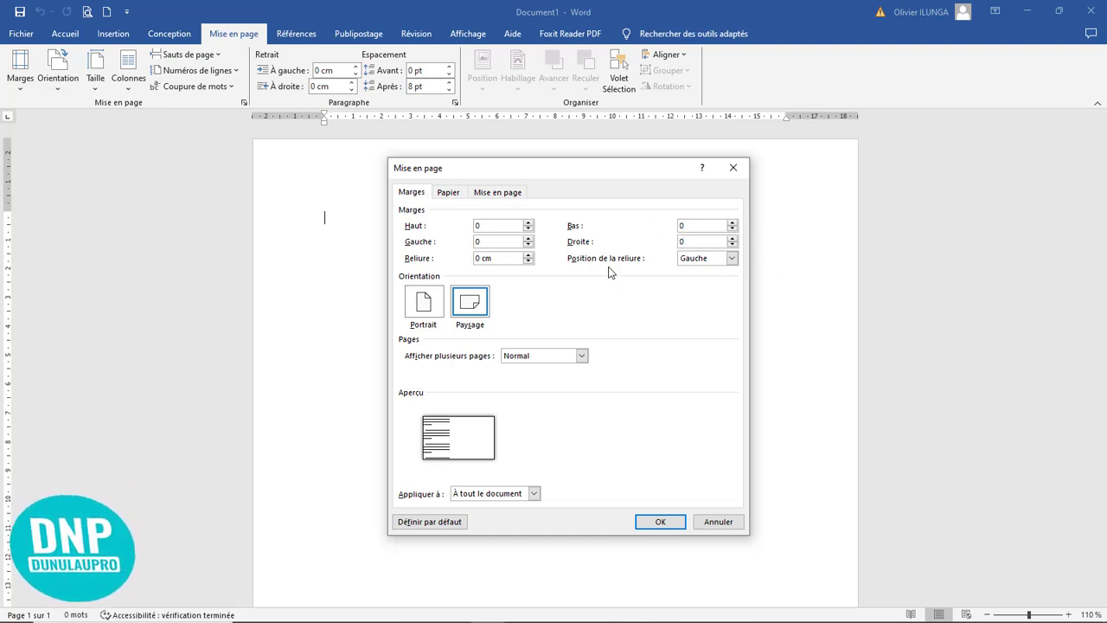
{"action": "left_click", "coordinate": [659, 522]}
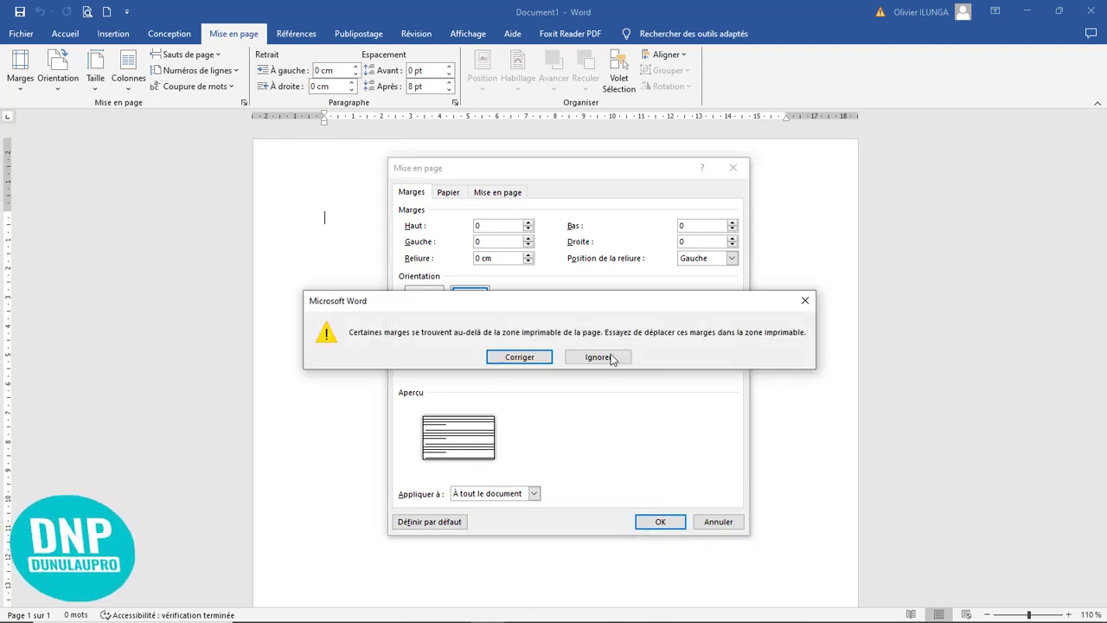
{"action": "left_click", "coordinate": [607, 360]}
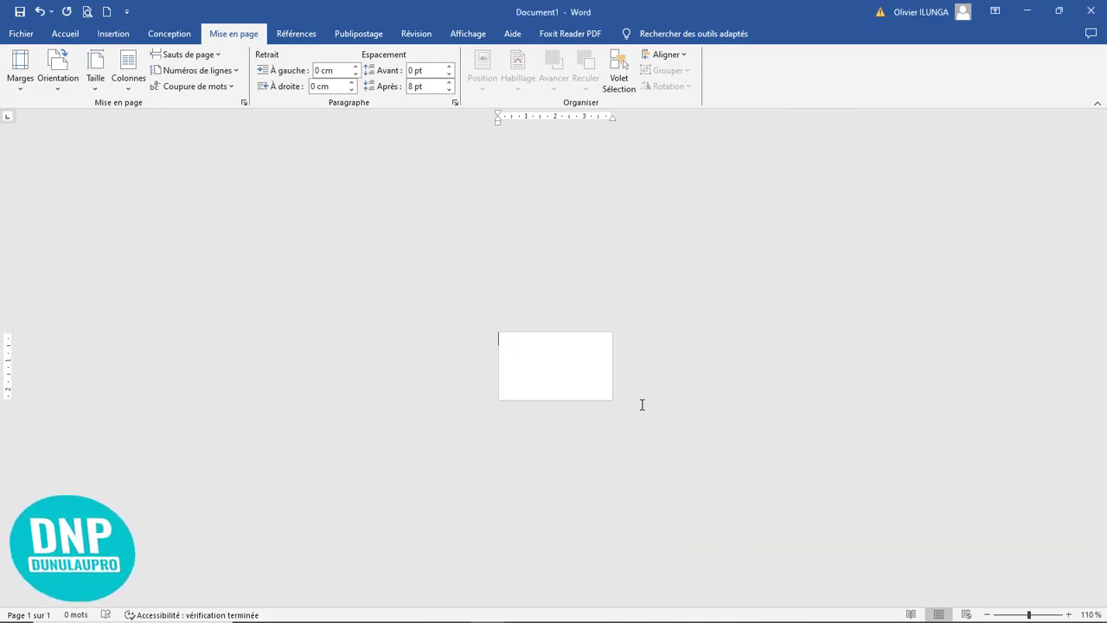
Step: Insert two page breaks to extend the document to three blank pages
{"action": "scroll", "coordinate": [644, 381], "scroll_direction": "up", "scroll_amount": 20}
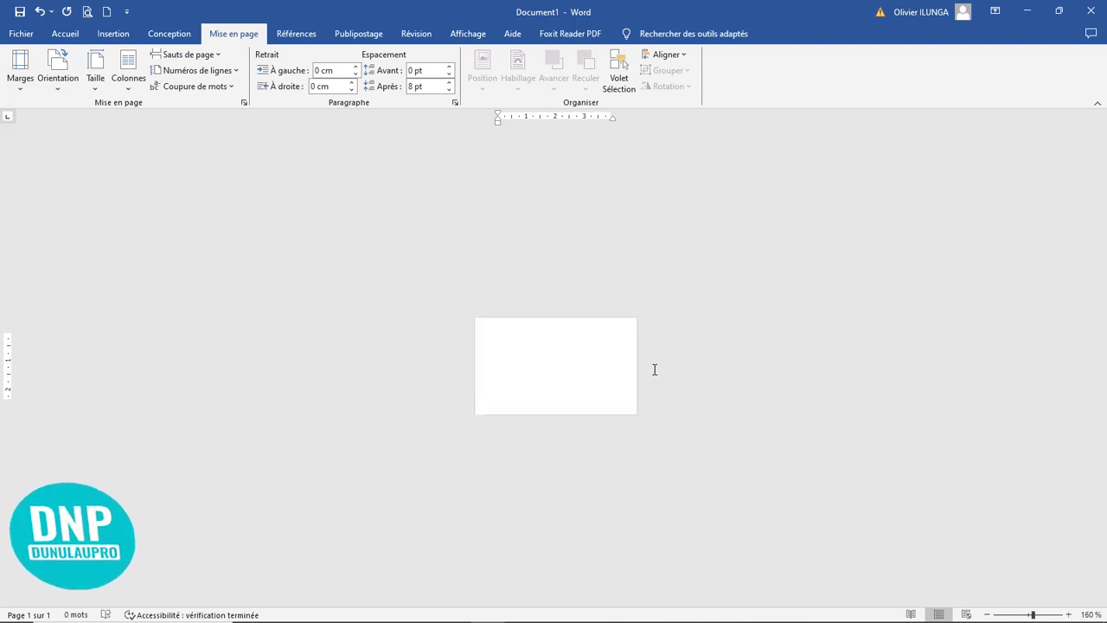
{"action": "scroll", "coordinate": [652, 349], "scroll_direction": "up", "scroll_amount": 6}
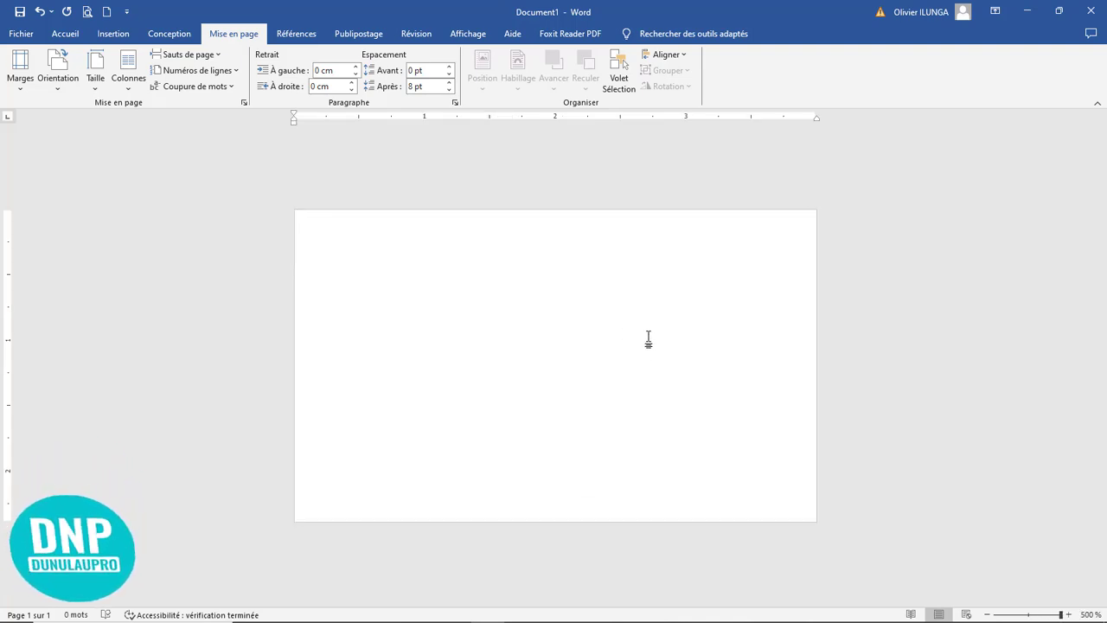
{"action": "key", "text": "ctrl+Return"}
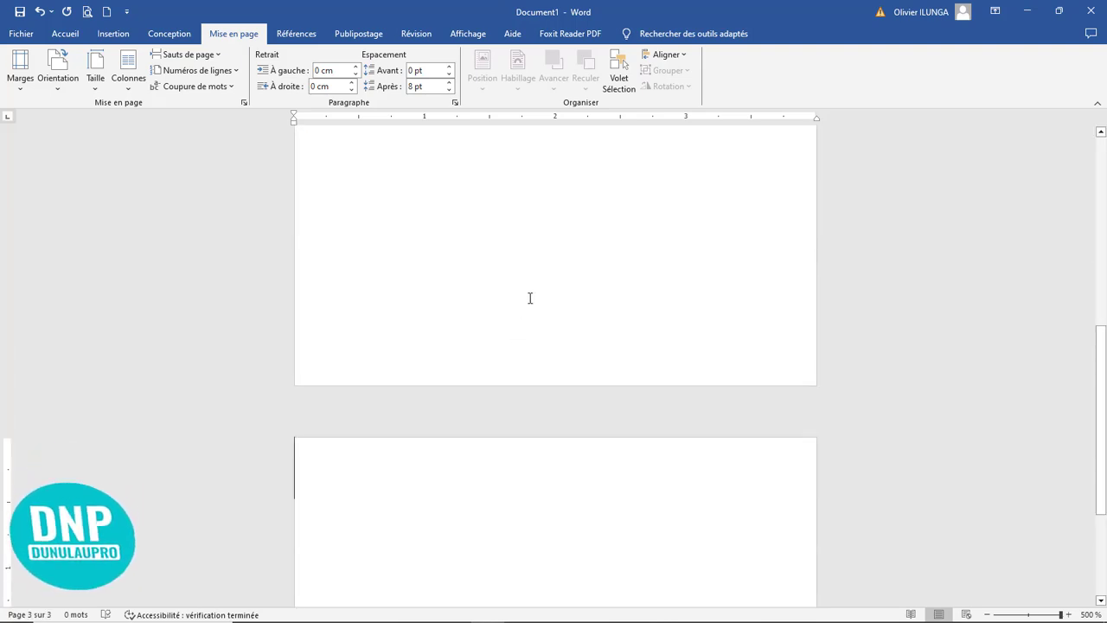
{"action": "scroll", "coordinate": [530, 320], "scroll_direction": "down", "scroll_amount": 9}
Step: Draw a full-height rectangle about 2,9 cm wide on the first page, with its left side on the page edge
{"action": "left_click", "coordinate": [123, 39]}
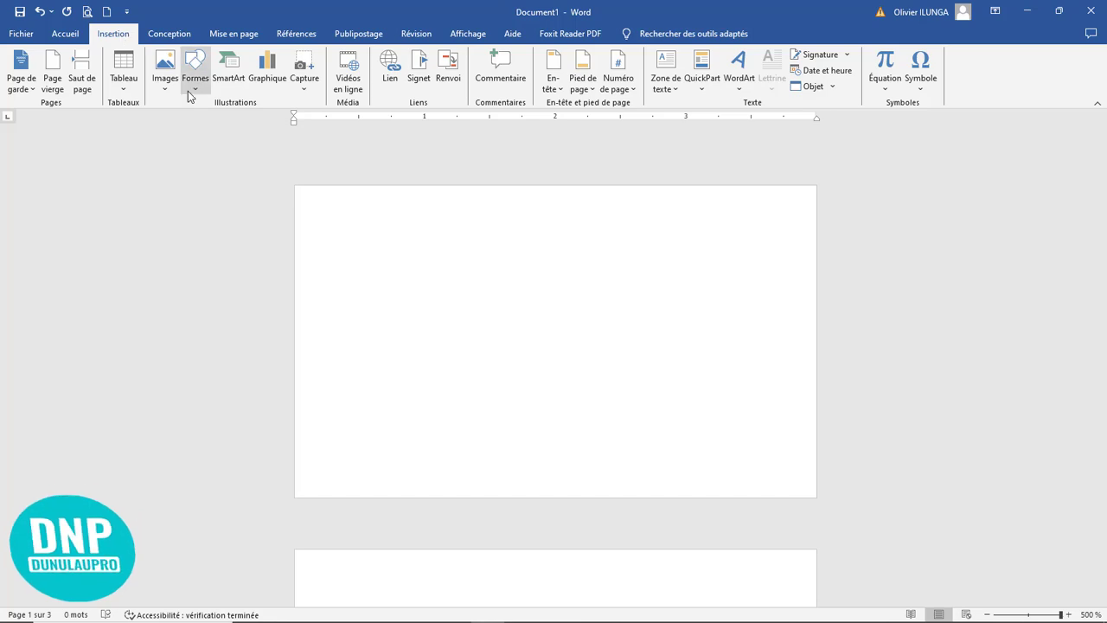
{"action": "left_click", "coordinate": [196, 86]}
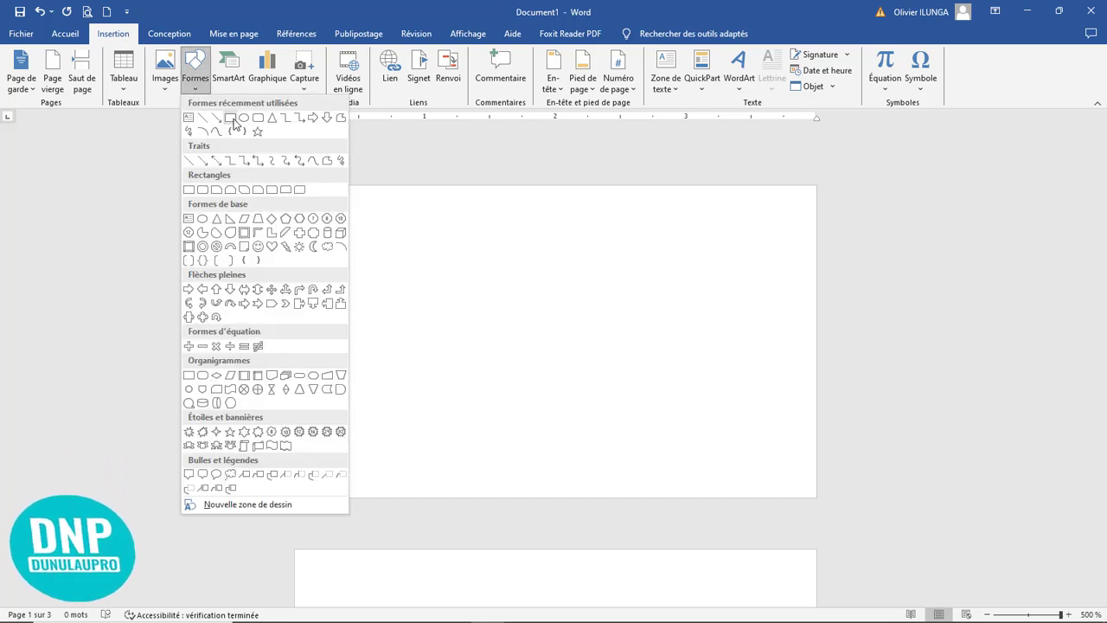
{"action": "left_click", "coordinate": [232, 115]}
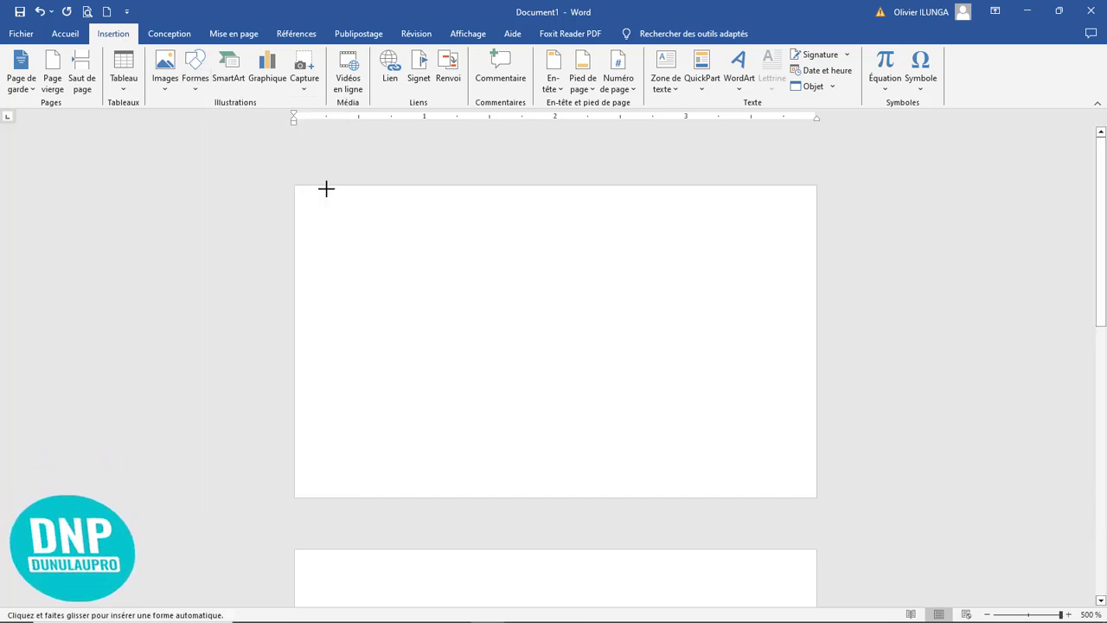
{"action": "left_click_drag", "start_coordinate": [311, 186], "coordinate": [673, 493]}
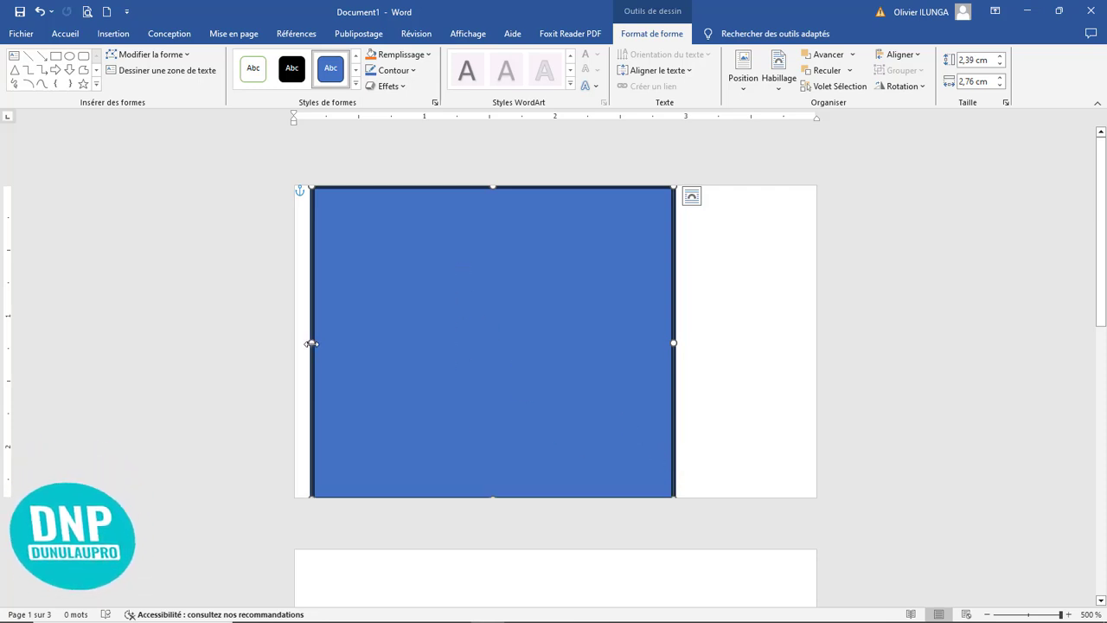
{"action": "left_click_drag", "start_coordinate": [310, 340], "coordinate": [296, 344]}
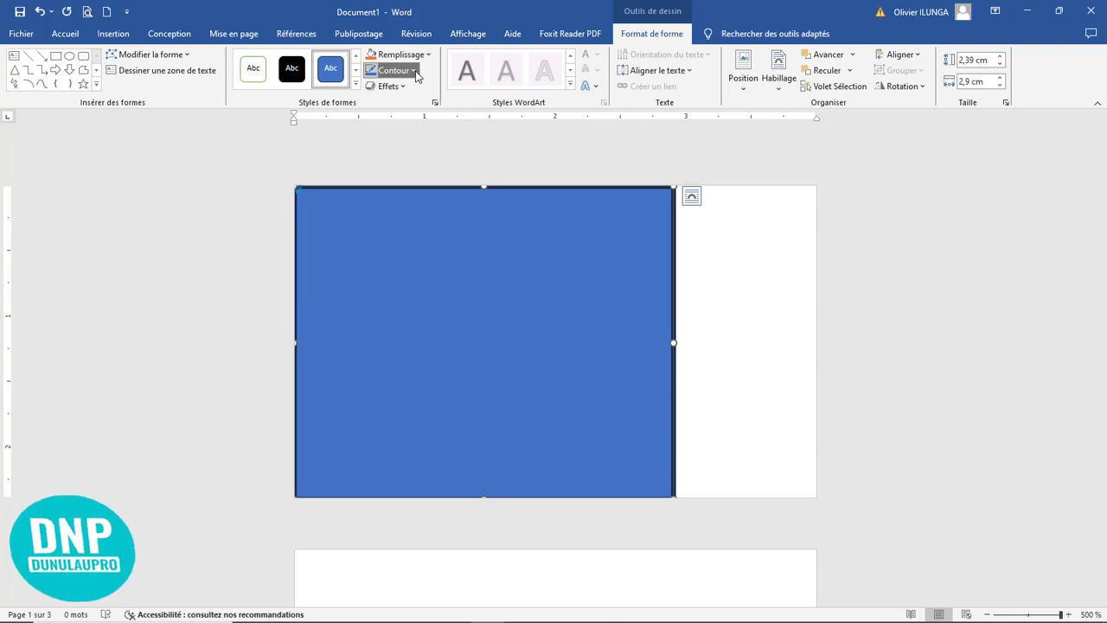
Step: Remove the rectangle's outline and narrow it from the right side to about 2,62 cm wide
{"action": "left_click", "coordinate": [393, 70]}
{"action": "left_click", "coordinate": [432, 249]}
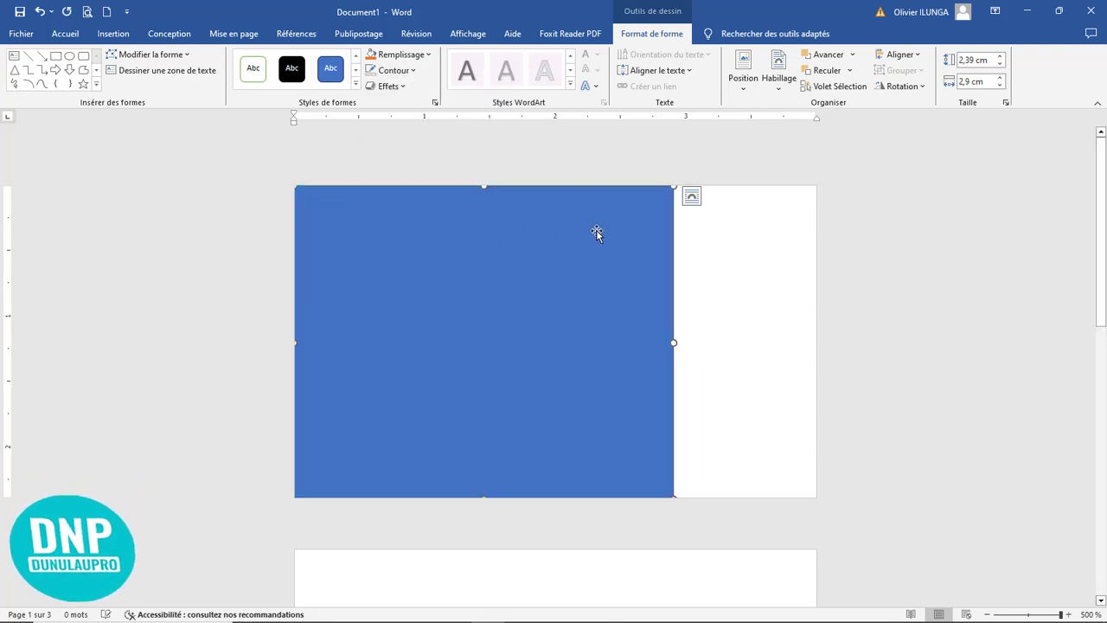
{"action": "left_click_drag", "start_coordinate": [673, 344], "coordinate": [637, 344]}
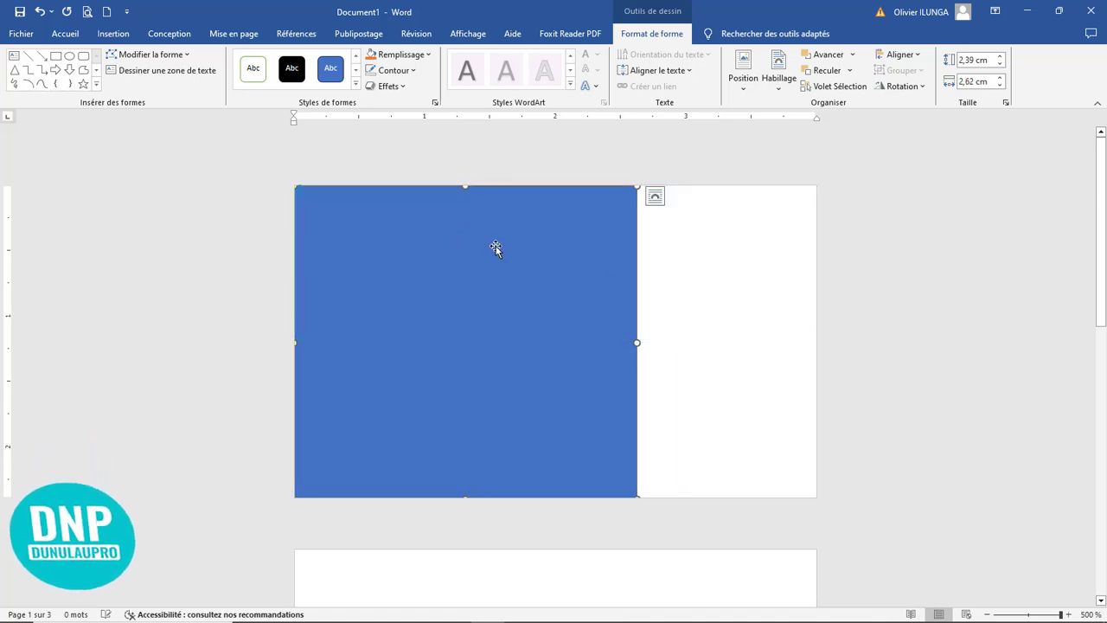
{"action": "left_click", "coordinate": [932, 351]}
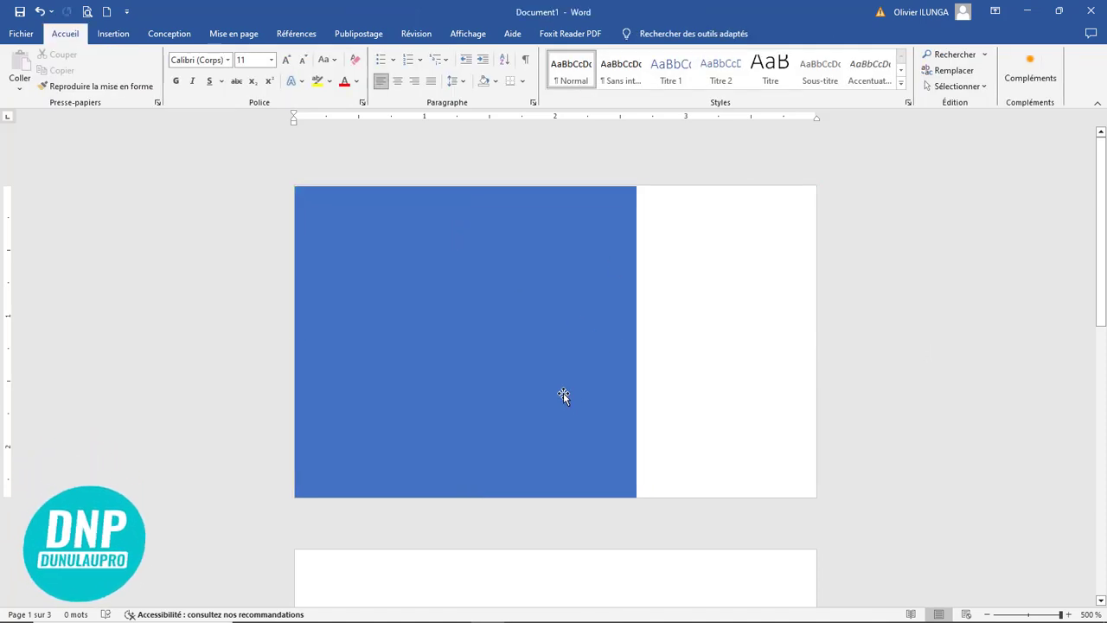
Step: Shift the rectangle slightly past the page's left edge, keeping it flush with the page's top edge
{"action": "left_click", "coordinate": [624, 398]}
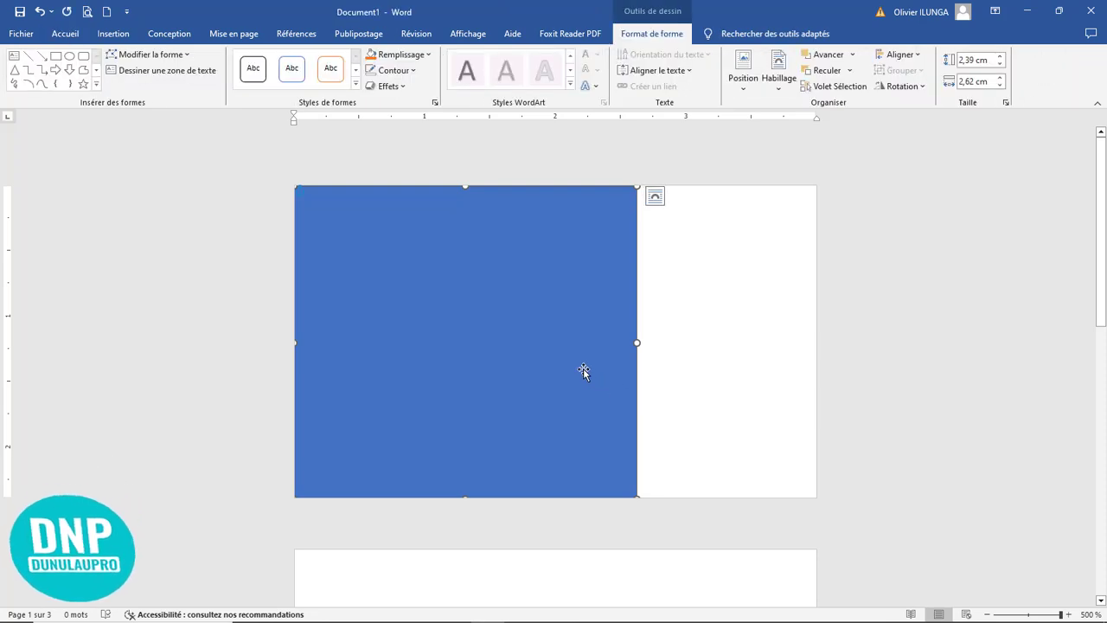
{"action": "left_click_drag", "start_coordinate": [565, 361], "coordinate": [559, 360]}
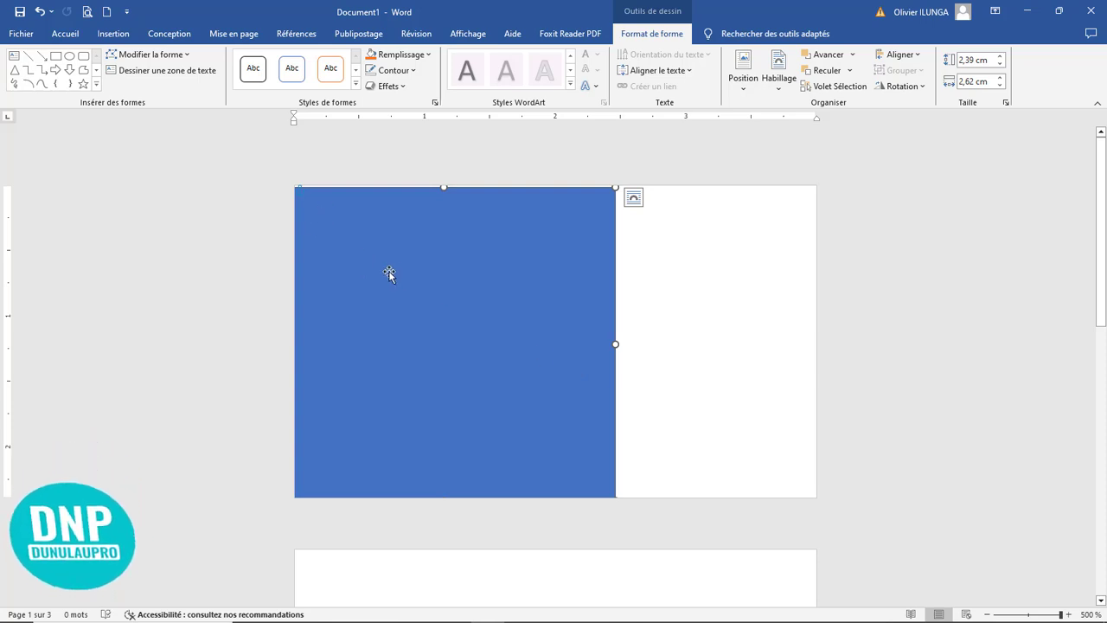
{"action": "left_click_drag", "start_coordinate": [435, 290], "coordinate": [465, 249]}
Step: Edit the rectangle's points, moving its top-right corner inward to about 1,7 cm from the page's left edge to slant the right side
{"action": "left_click", "coordinate": [157, 55]}
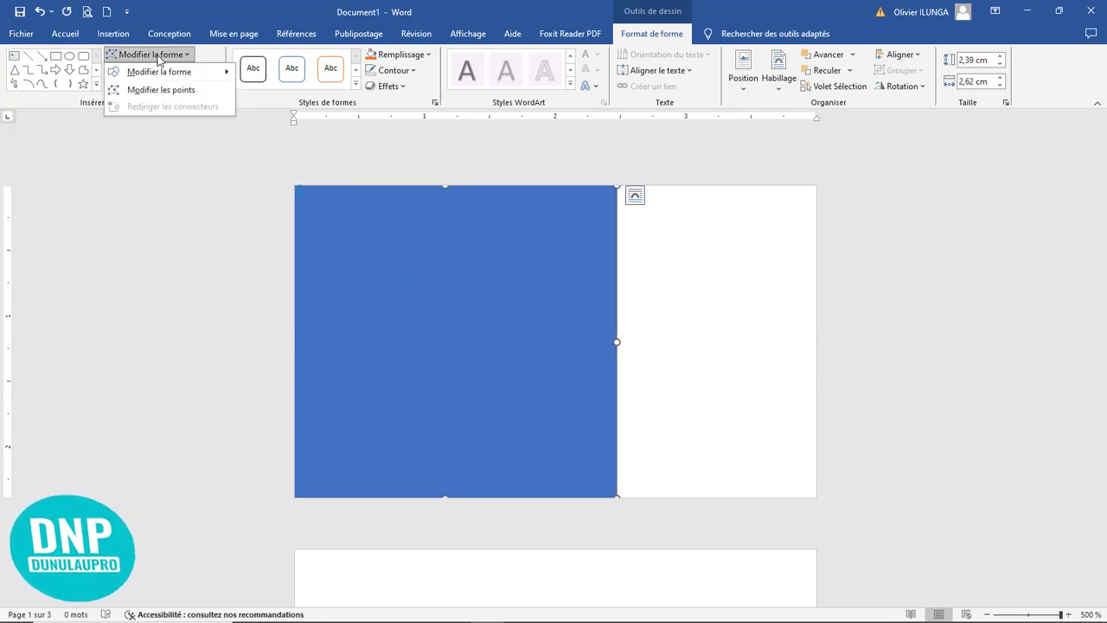
{"action": "left_click", "coordinate": [166, 90]}
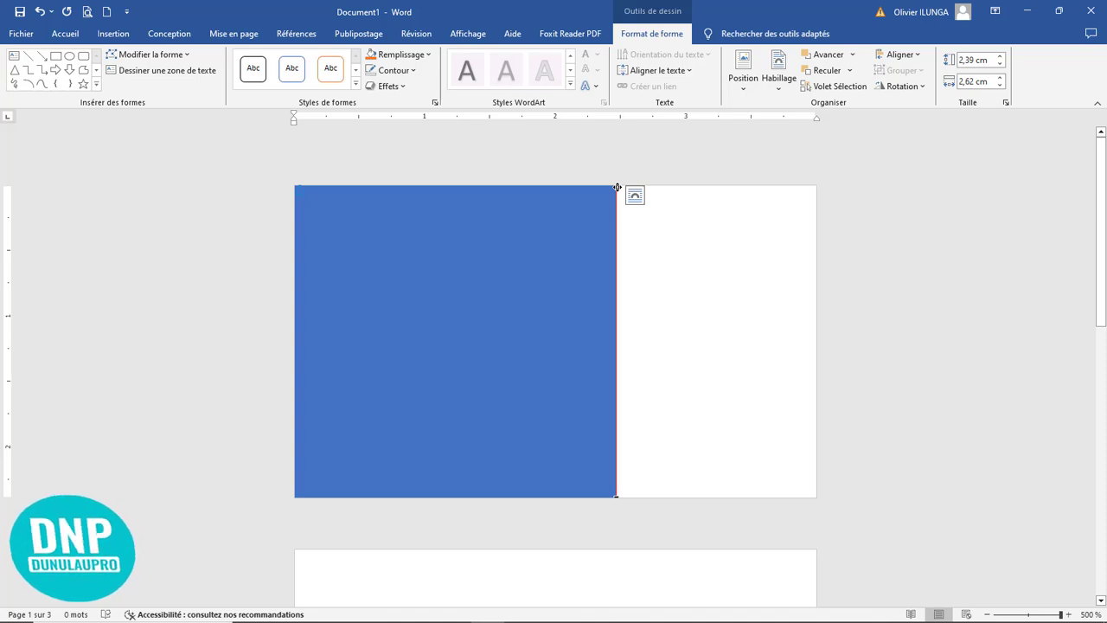
{"action": "left_click_drag", "start_coordinate": [616, 187], "coordinate": [489, 186]}
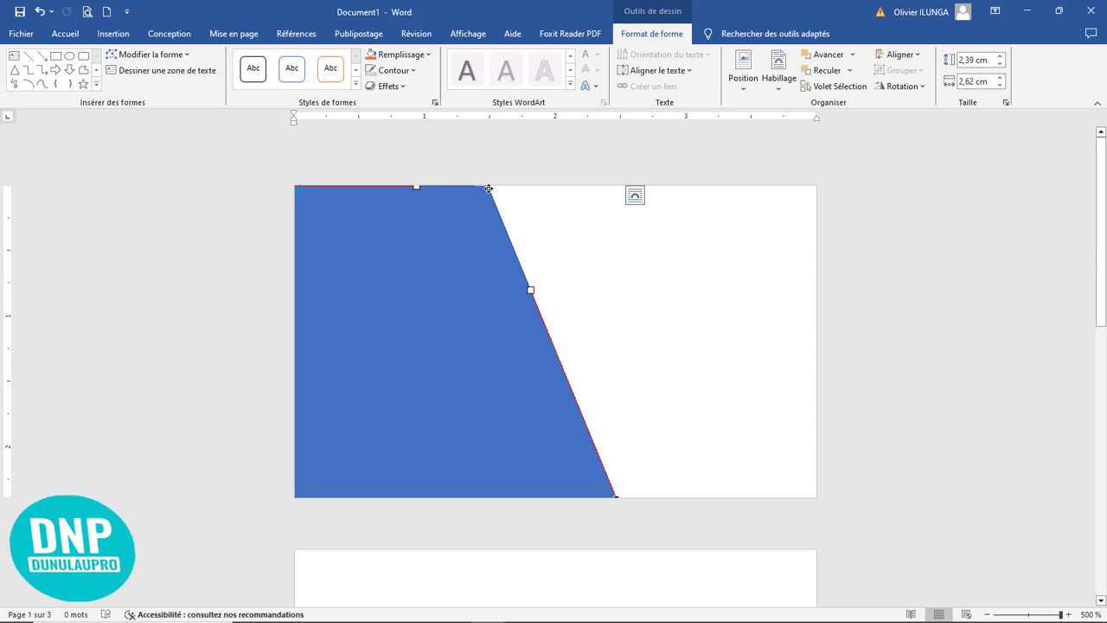
{"action": "left_click_drag", "start_coordinate": [492, 189], "coordinate": [510, 187]}
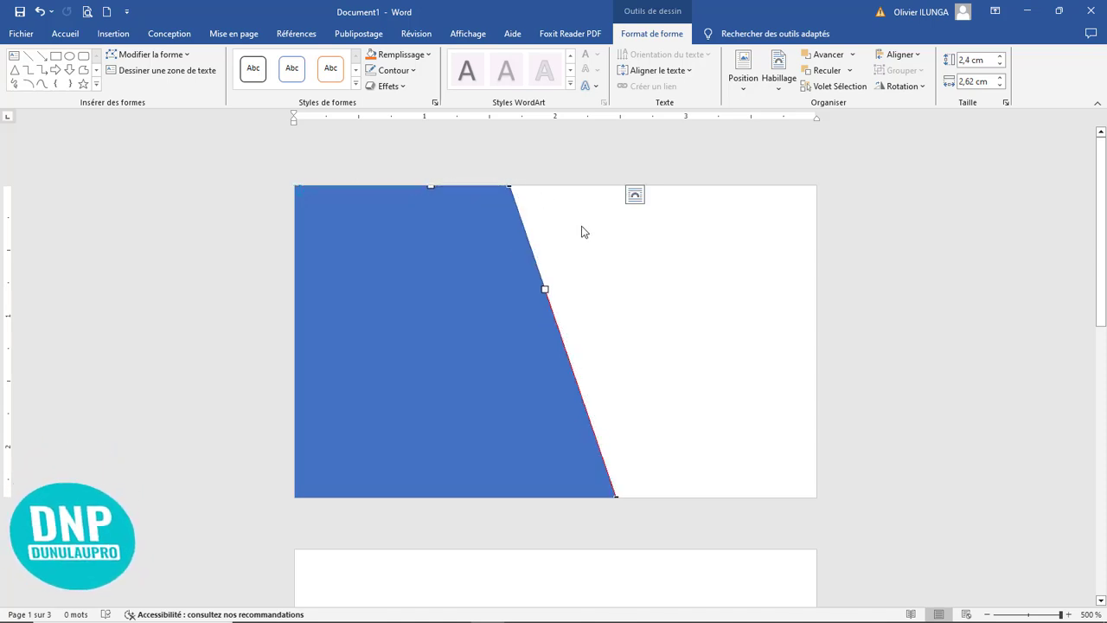
{"action": "left_click", "coordinate": [582, 230]}
{"action": "left_click", "coordinate": [487, 286]}
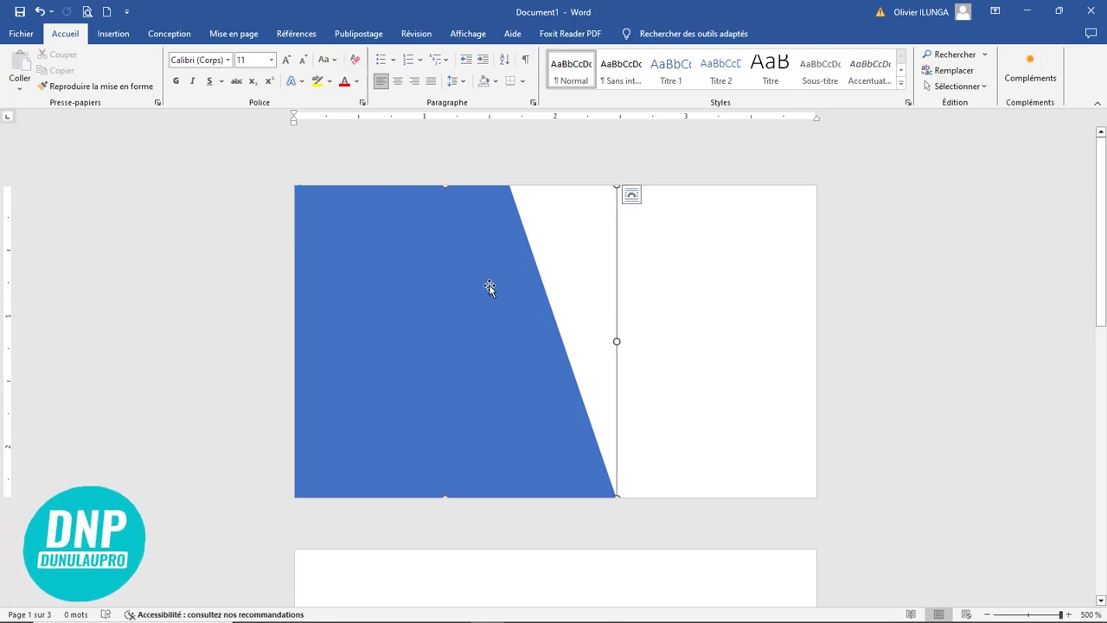
{"action": "left_click", "coordinate": [665, 298]}
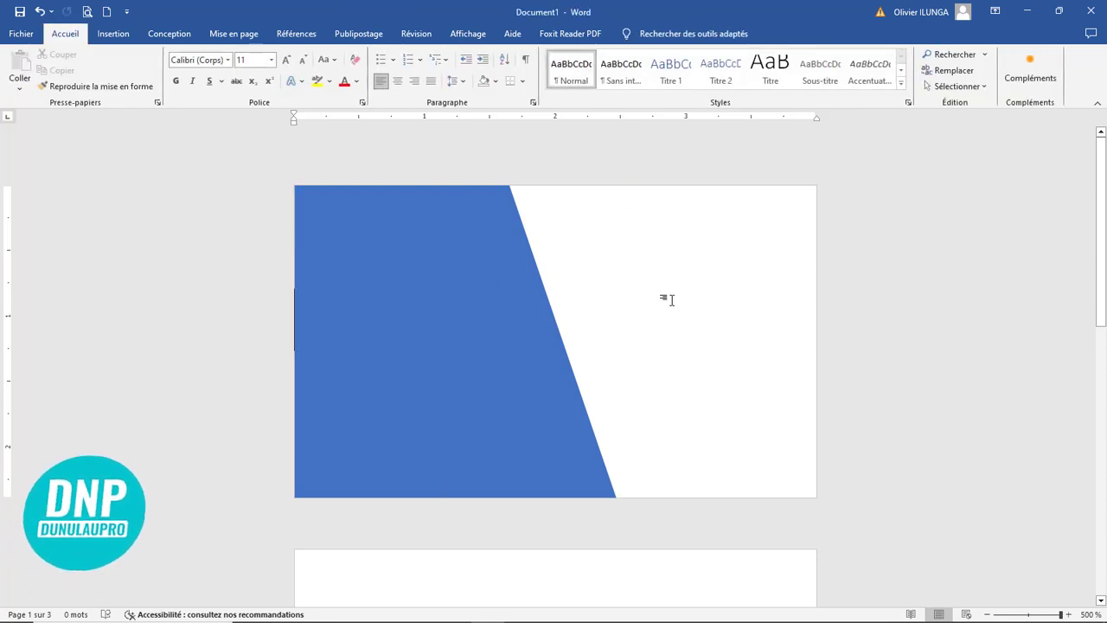
Step: Draw a circle about 3,08 × 3,1 cm on the first page, with its left side about 2,1 cm from the page's left edge
{"action": "left_click", "coordinate": [449, 336]}
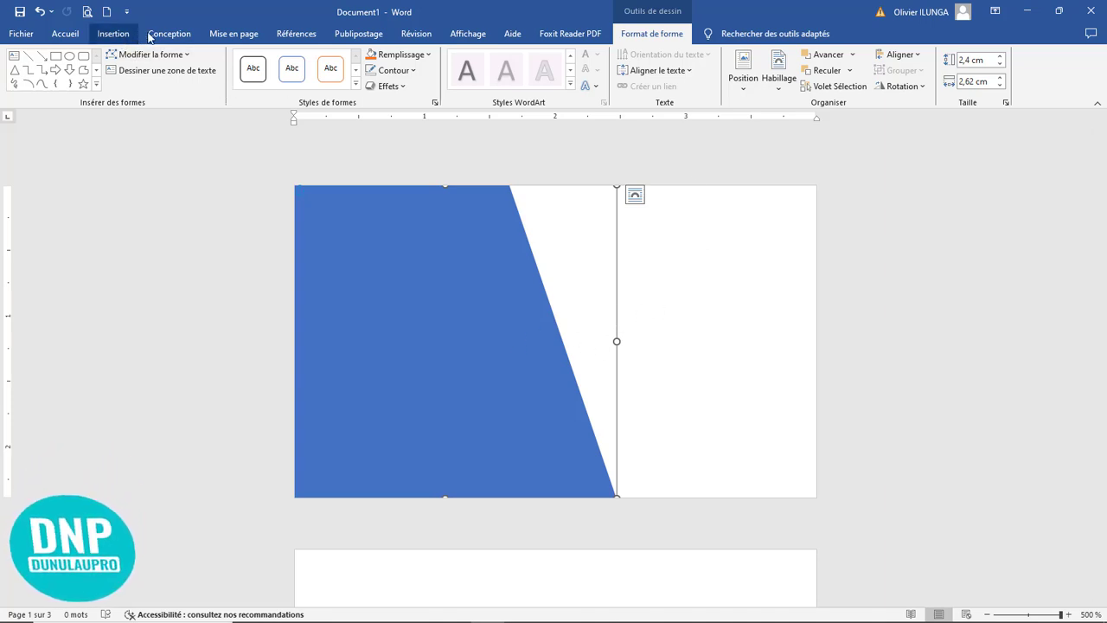
{"action": "left_click", "coordinate": [118, 39]}
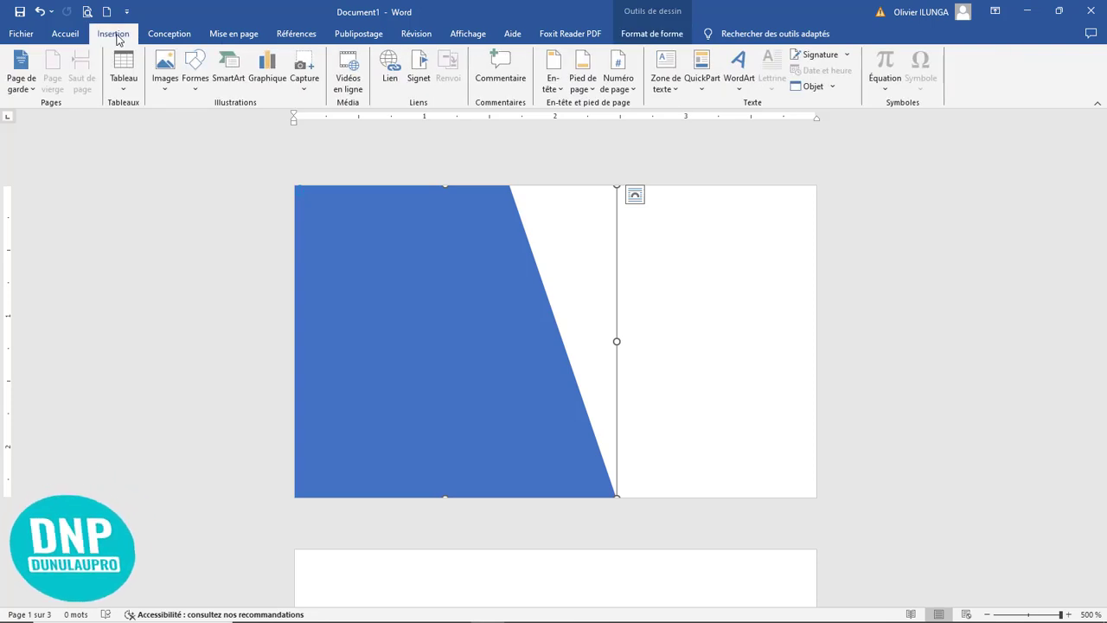
{"action": "left_click", "coordinate": [194, 85]}
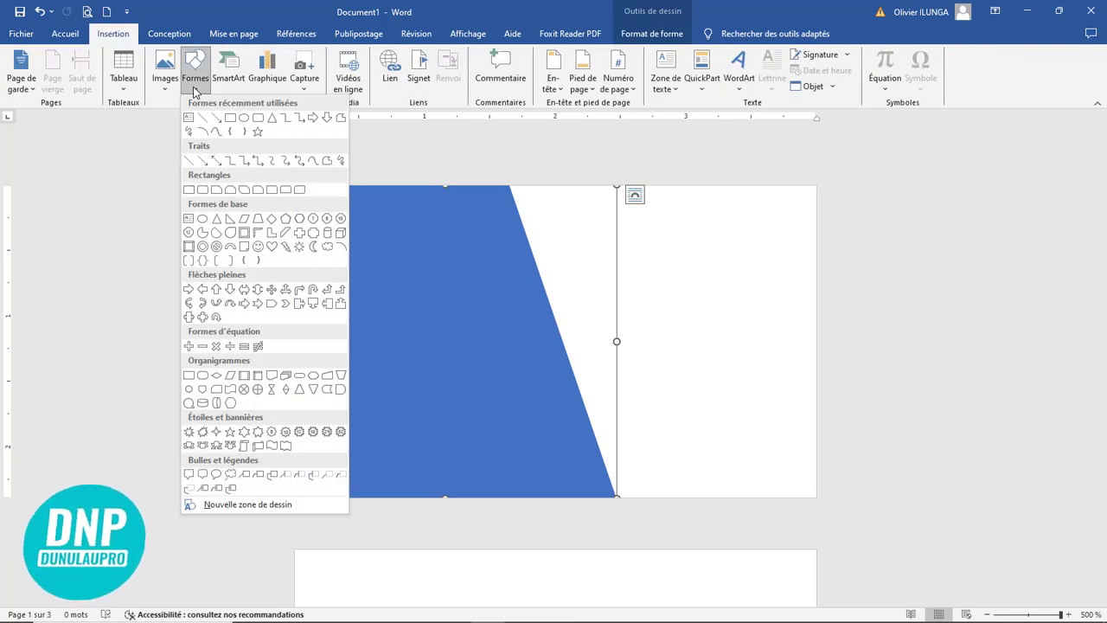
{"action": "left_click", "coordinate": [243, 124]}
{"action": "left_click_drag", "start_coordinate": [665, 189], "coordinate": [1065, 590]}
{"action": "left_click_drag", "start_coordinate": [737, 392], "coordinate": [683, 378]}
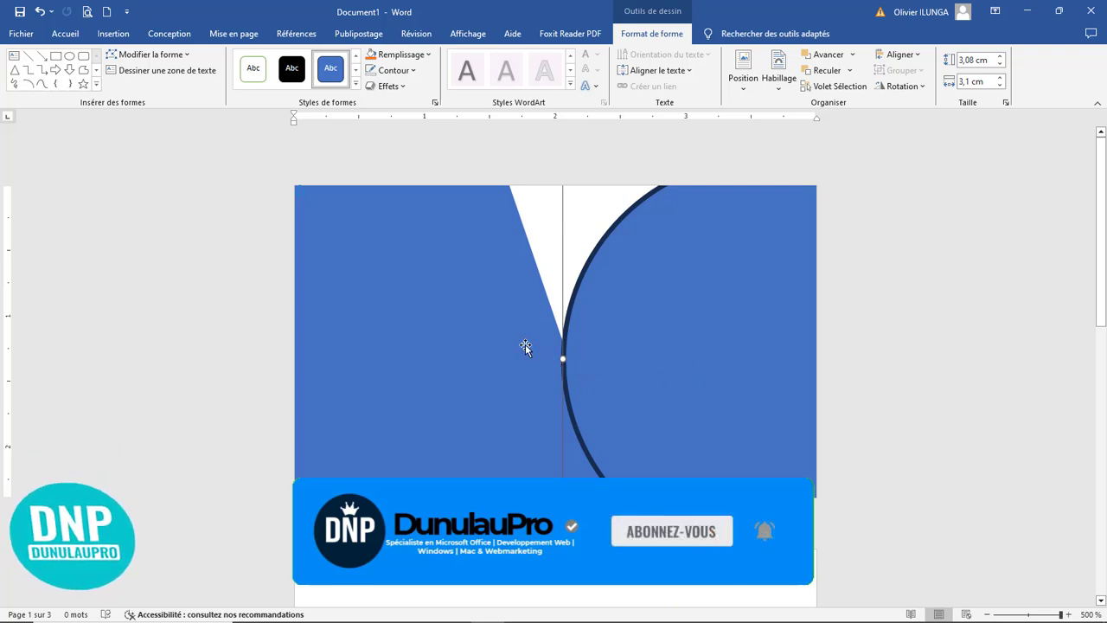
Step: Fill the circle with orange and remove its outline
{"action": "left_click", "coordinate": [524, 344]}
{"action": "left_click", "coordinate": [684, 346]}
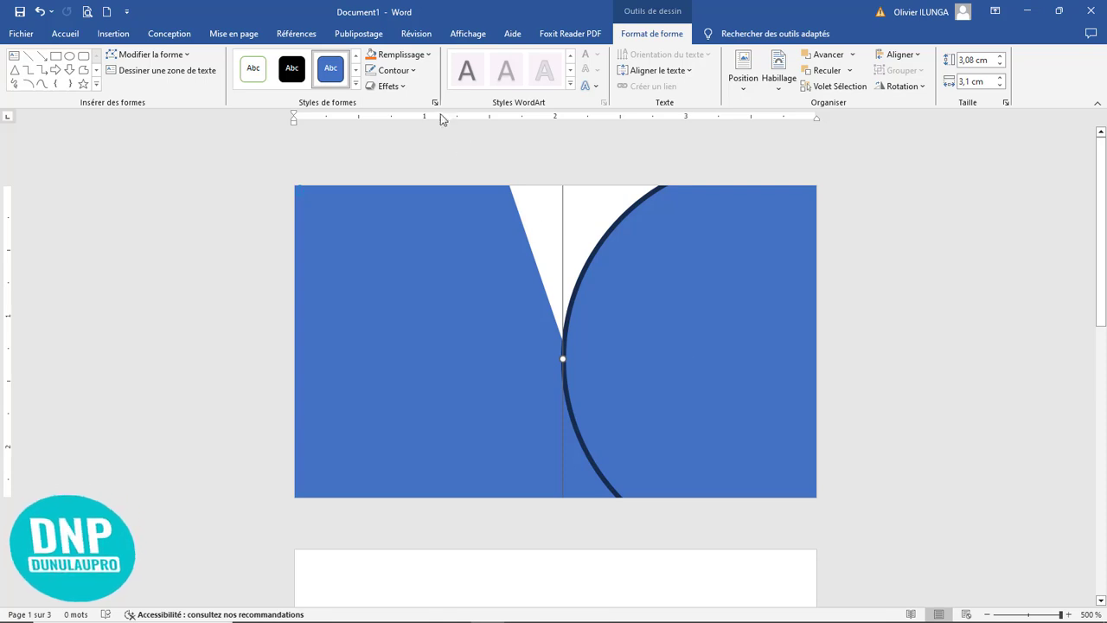
{"action": "left_click", "coordinate": [370, 57]}
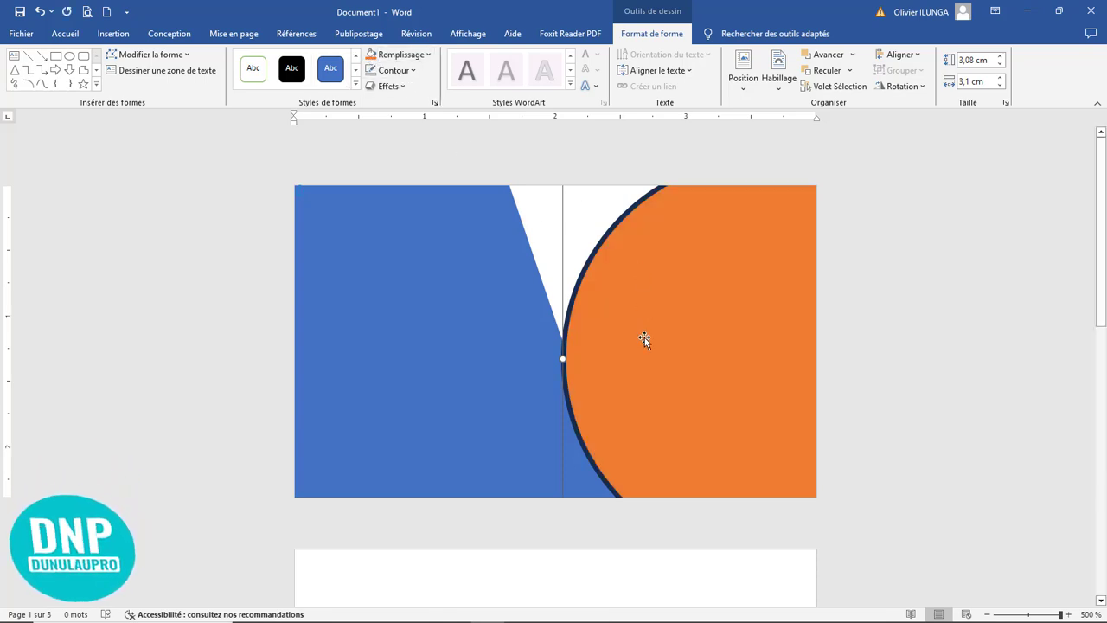
{"action": "left_click", "coordinate": [371, 72]}
Step: Widen the blue shape to about 2,66 cm and add two edit points on its slanted side, at mid-height and below
{"action": "left_click", "coordinate": [535, 439]}
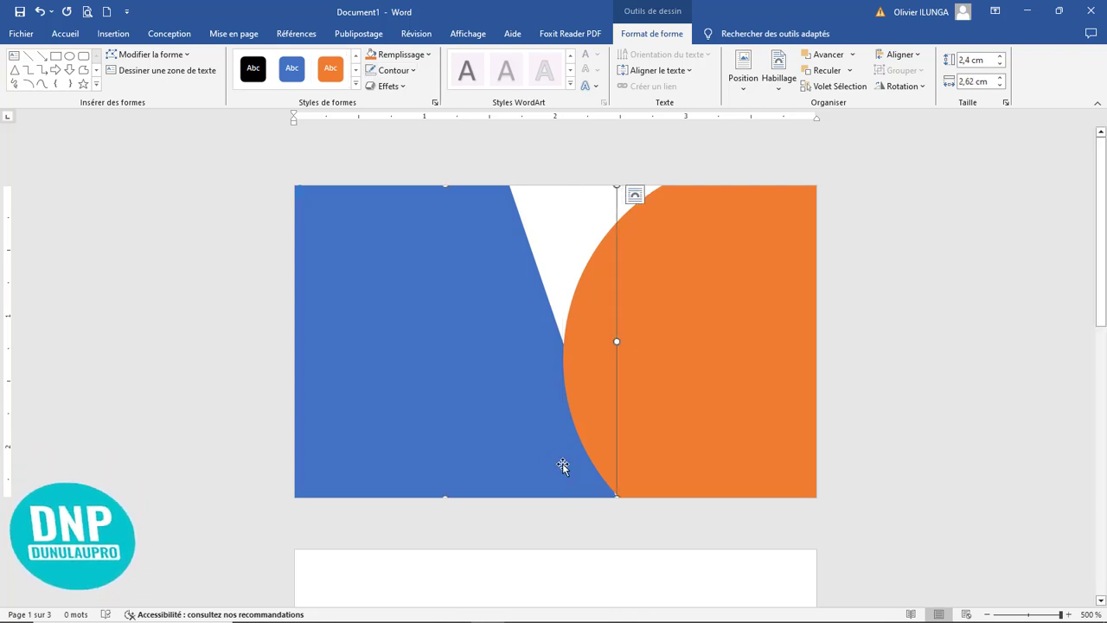
{"action": "left_click_drag", "start_coordinate": [617, 347], "coordinate": [621, 342]}
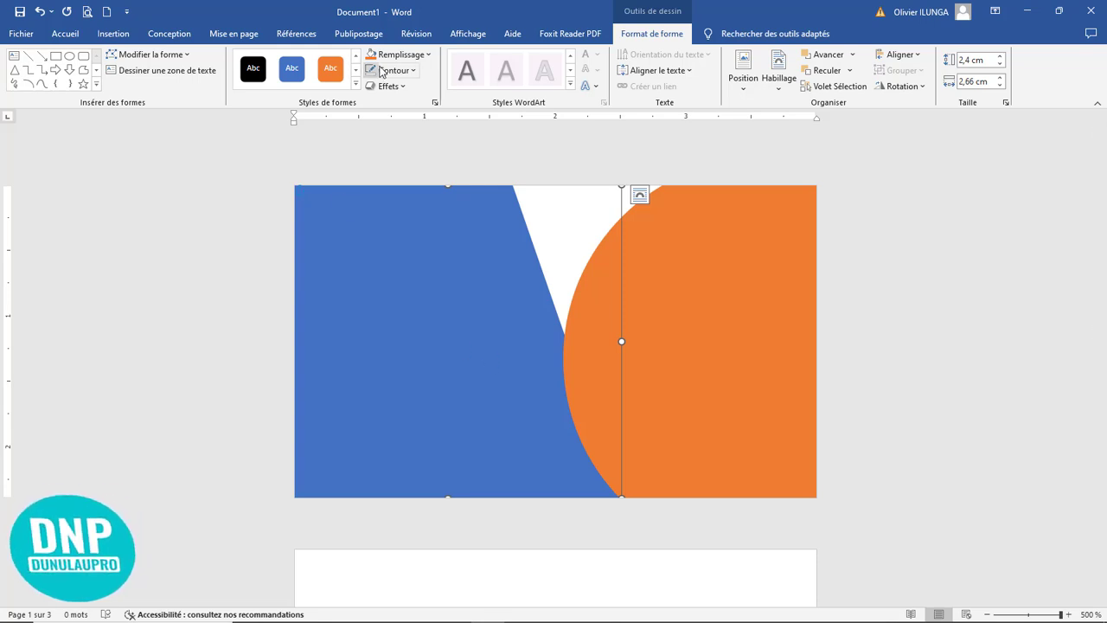
{"action": "left_click", "coordinate": [177, 56]}
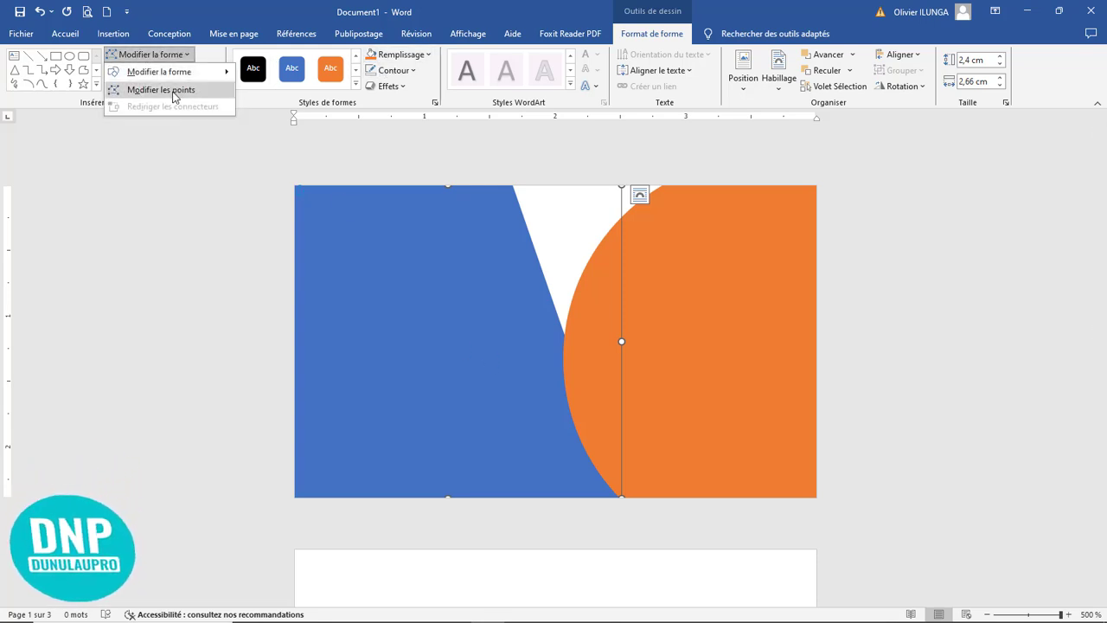
{"action": "left_click", "coordinate": [175, 91]}
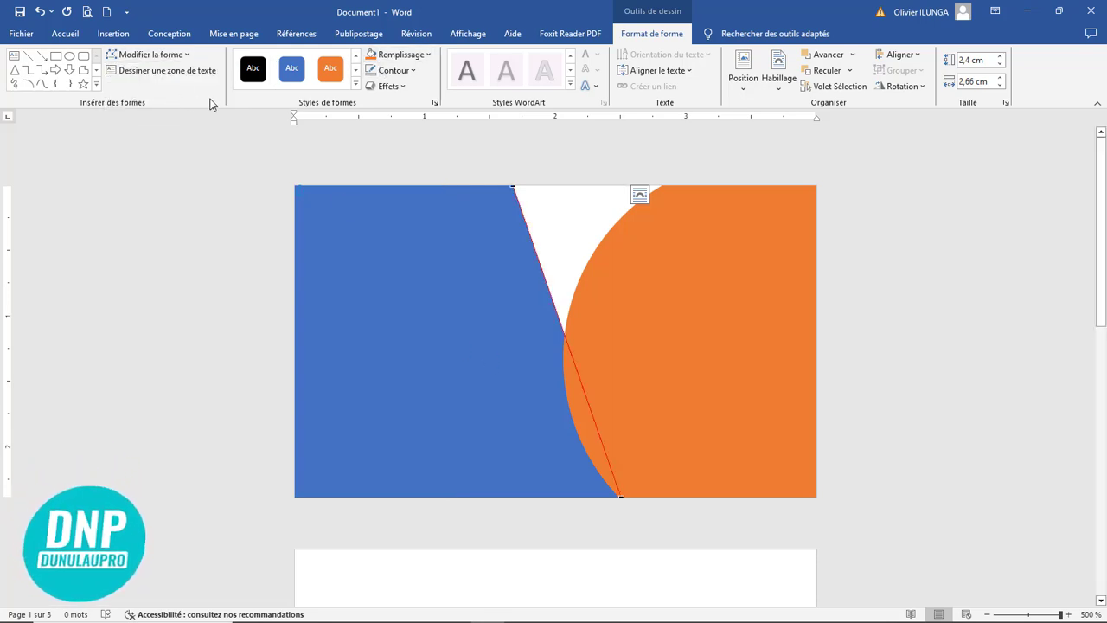
{"action": "right_click", "coordinate": [564, 332]}
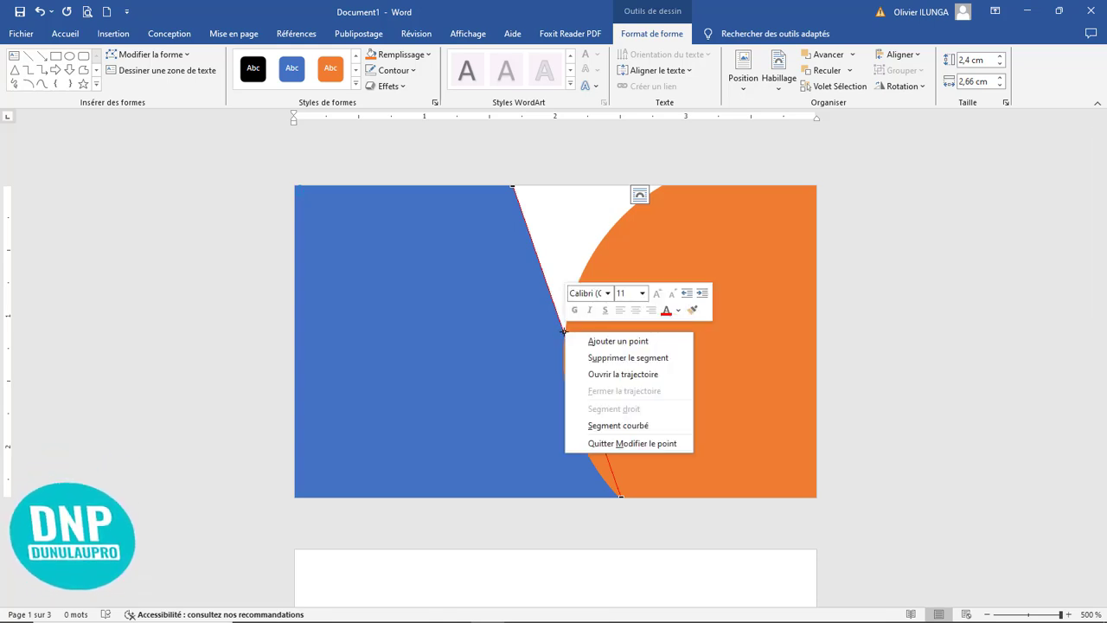
{"action": "left_click", "coordinate": [597, 341]}
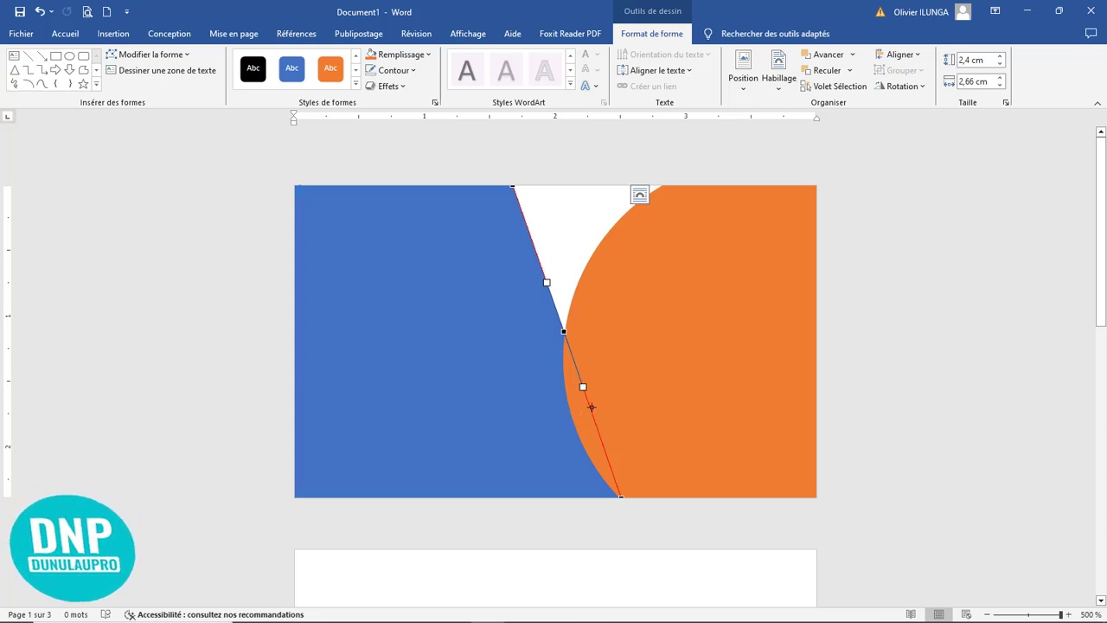
{"action": "right_click", "coordinate": [592, 412]}
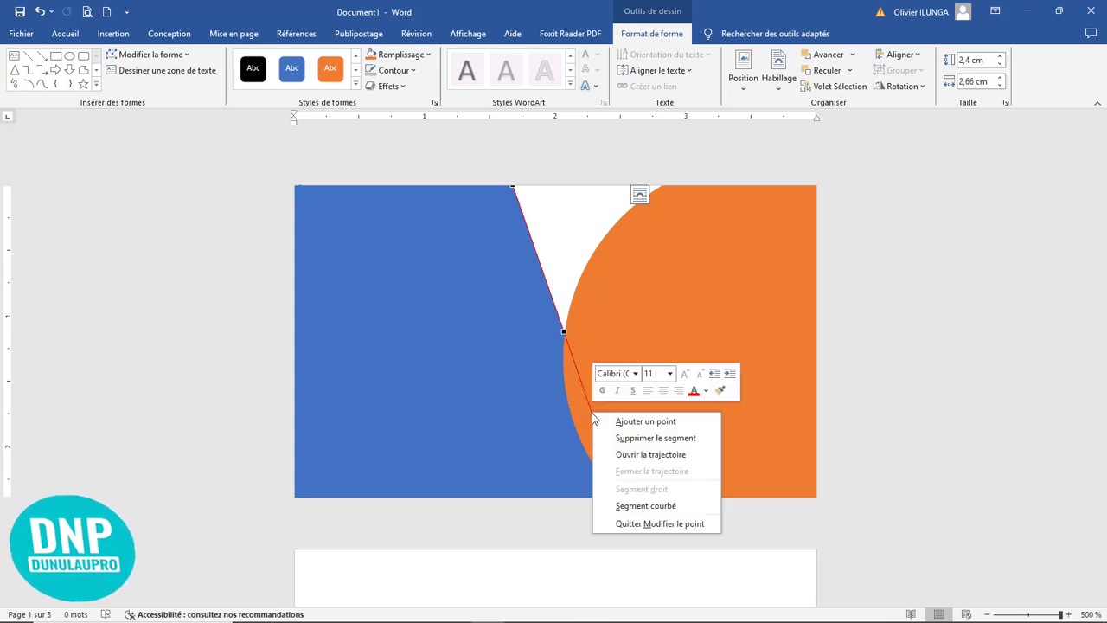
{"action": "left_click", "coordinate": [622, 420]}
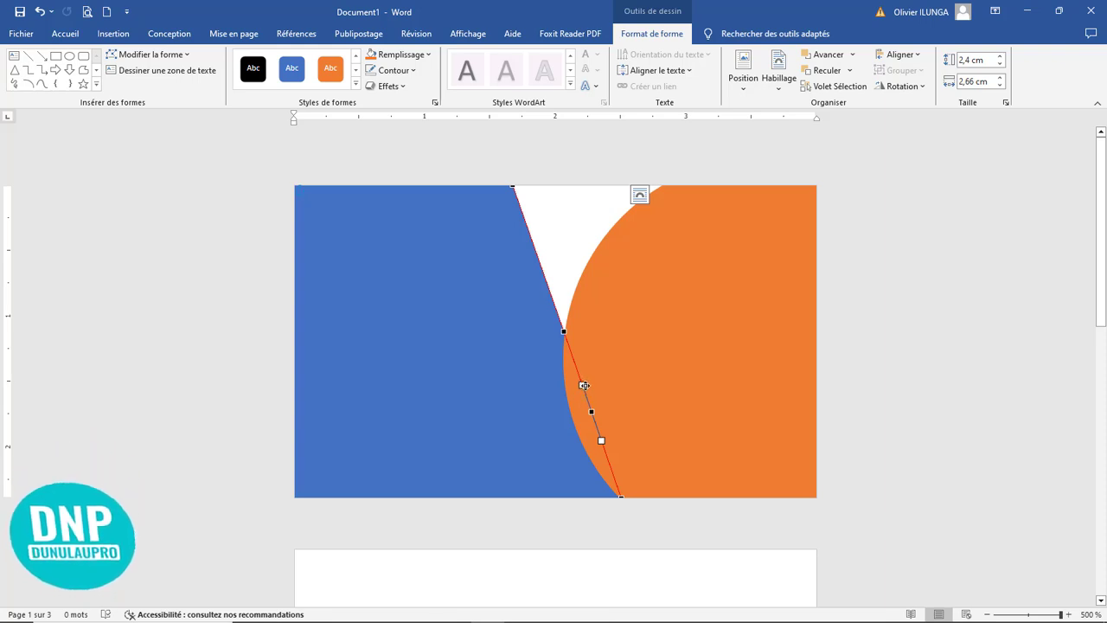
Step: Move the lower added point of the blue shape onto the circle's edge and add a third point below it, following the circle
{"action": "left_click_drag", "start_coordinate": [591, 412], "coordinate": [576, 430]}
{"action": "right_click", "coordinate": [599, 465]}
{"action": "left_click", "coordinate": [629, 474]}
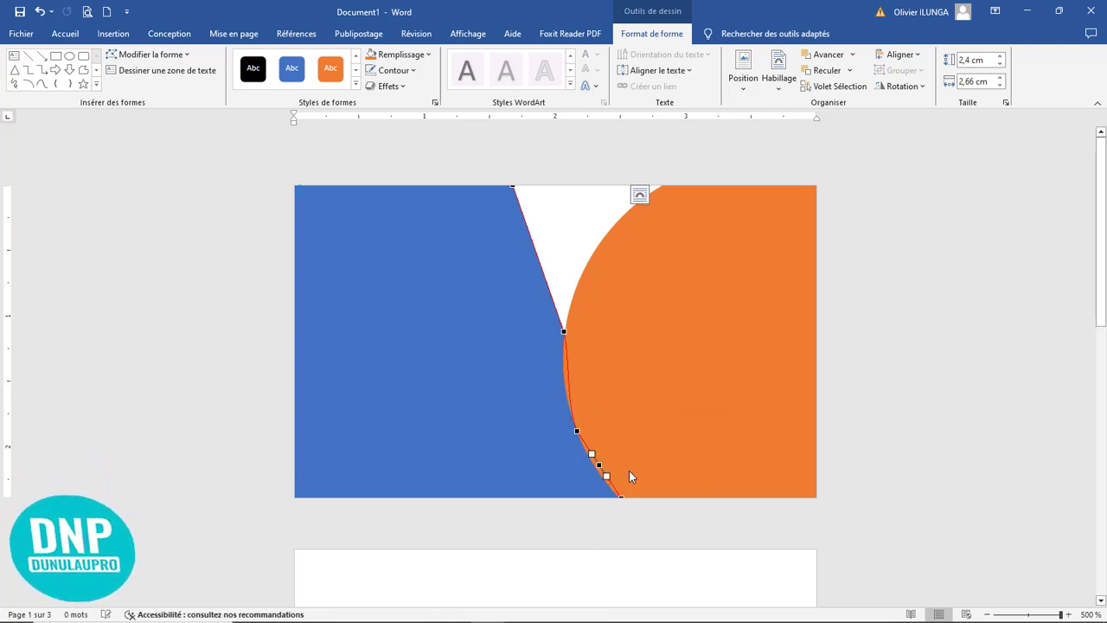
{"action": "left_click_drag", "start_coordinate": [597, 466], "coordinate": [595, 467]}
Step: Move the blue shape's mid-height point inward to about 2 cm from the page's left edge and curve the segment above it outward
{"action": "left_click", "coordinate": [563, 331]}
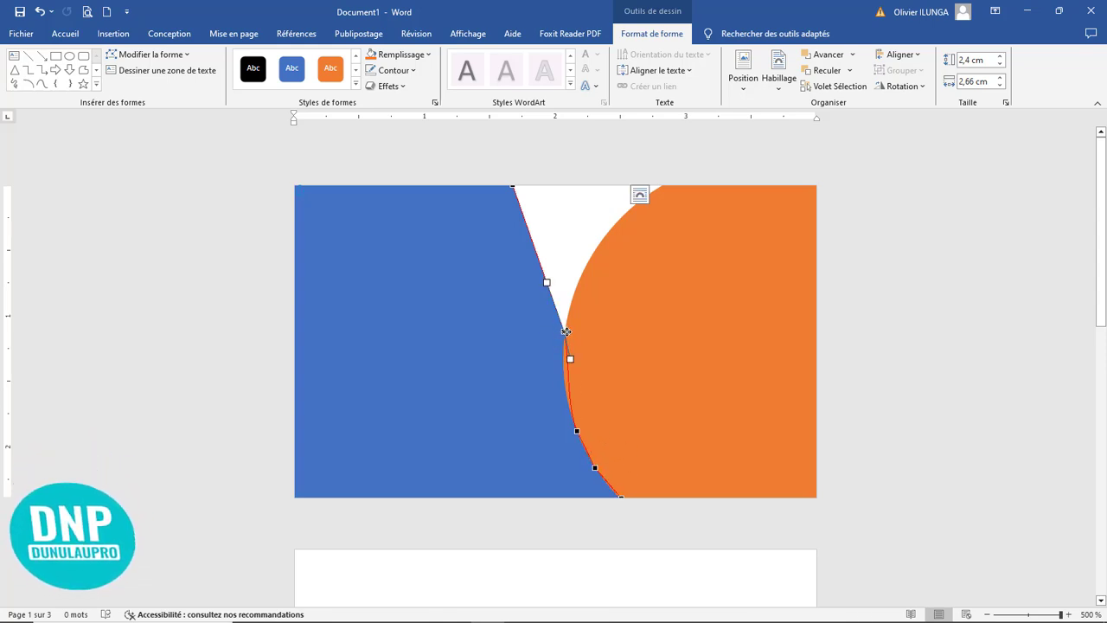
{"action": "left_click_drag", "start_coordinate": [563, 331], "coordinate": [550, 333]}
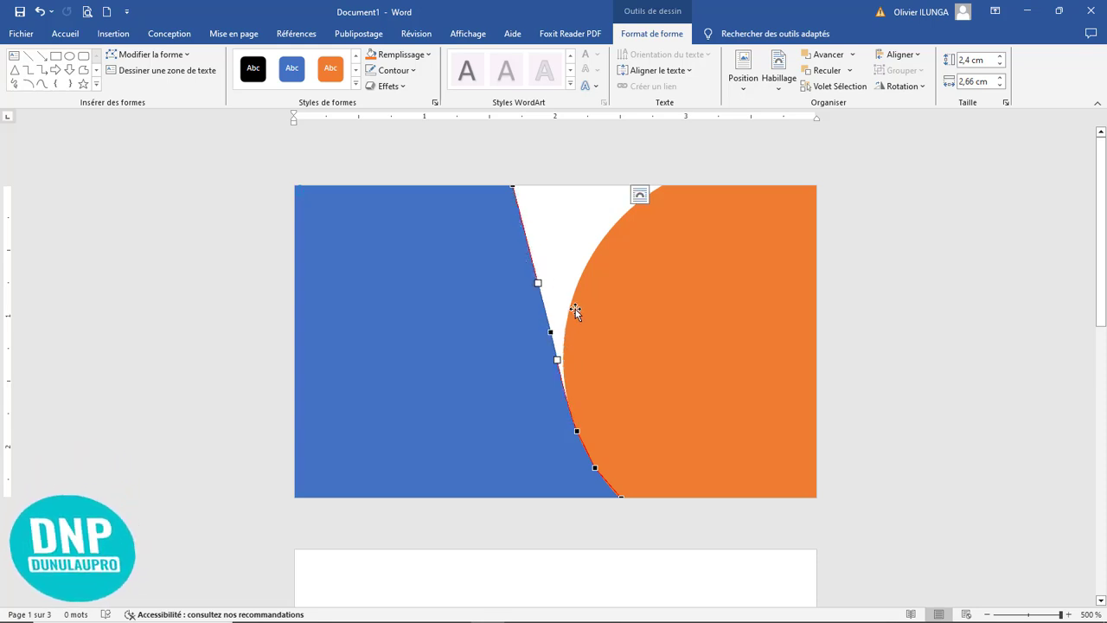
{"action": "left_click", "coordinate": [514, 187]}
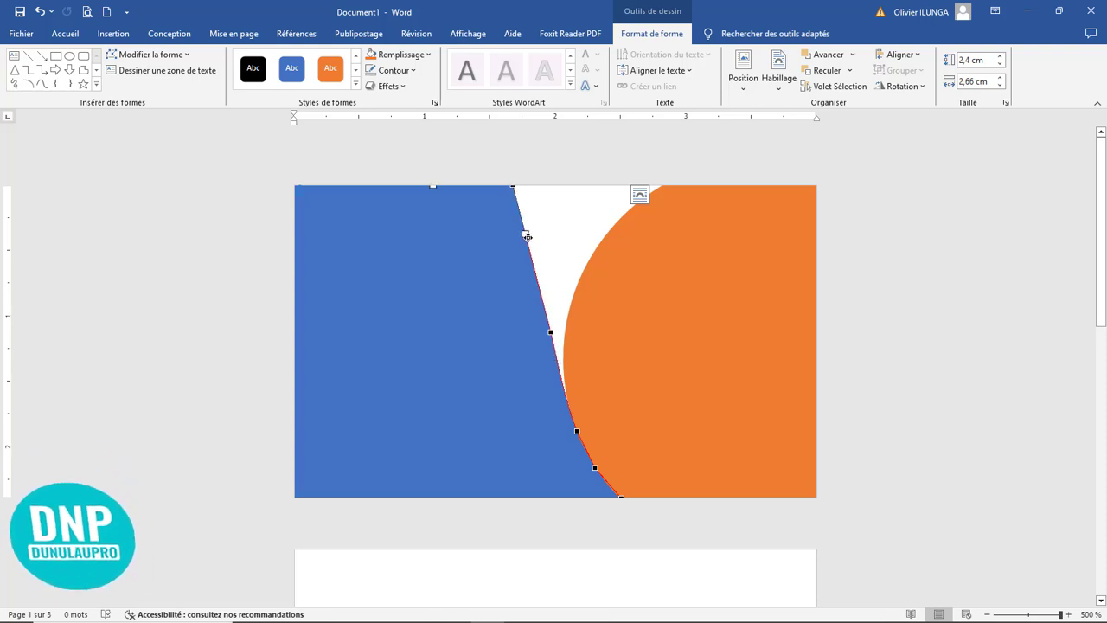
{"action": "left_click_drag", "start_coordinate": [526, 234], "coordinate": [561, 265]}
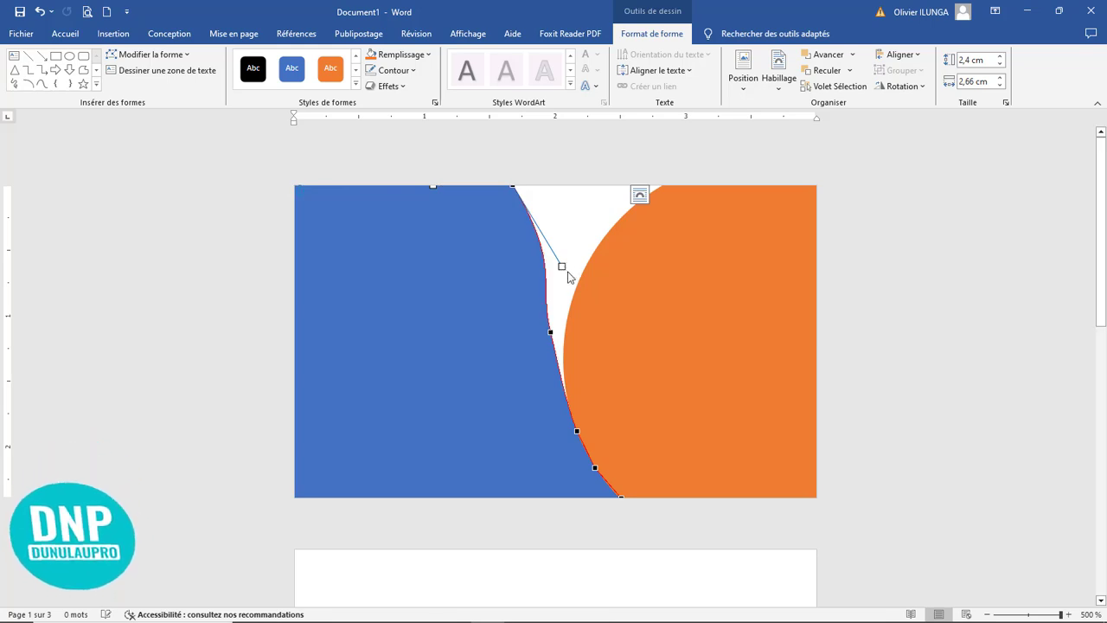
{"action": "left_click", "coordinate": [915, 352]}
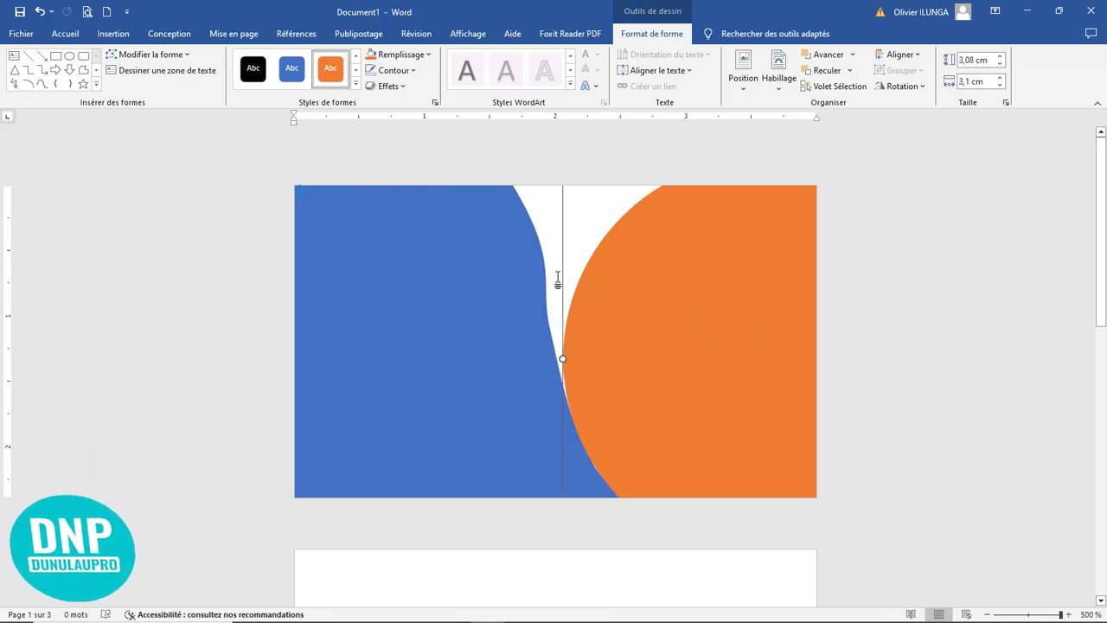
Step: Rework the blue shape's points, flattening the bulge on its right side and moving its top-right corner to about 1,8 cm
{"action": "left_click", "coordinate": [547, 307]}
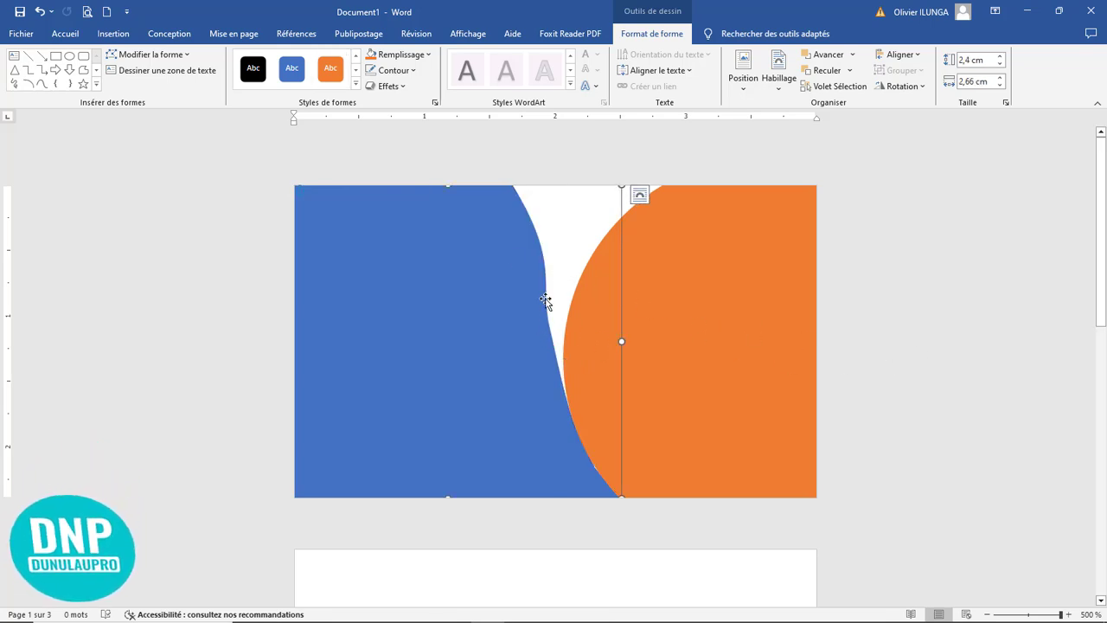
{"action": "left_click", "coordinate": [149, 54]}
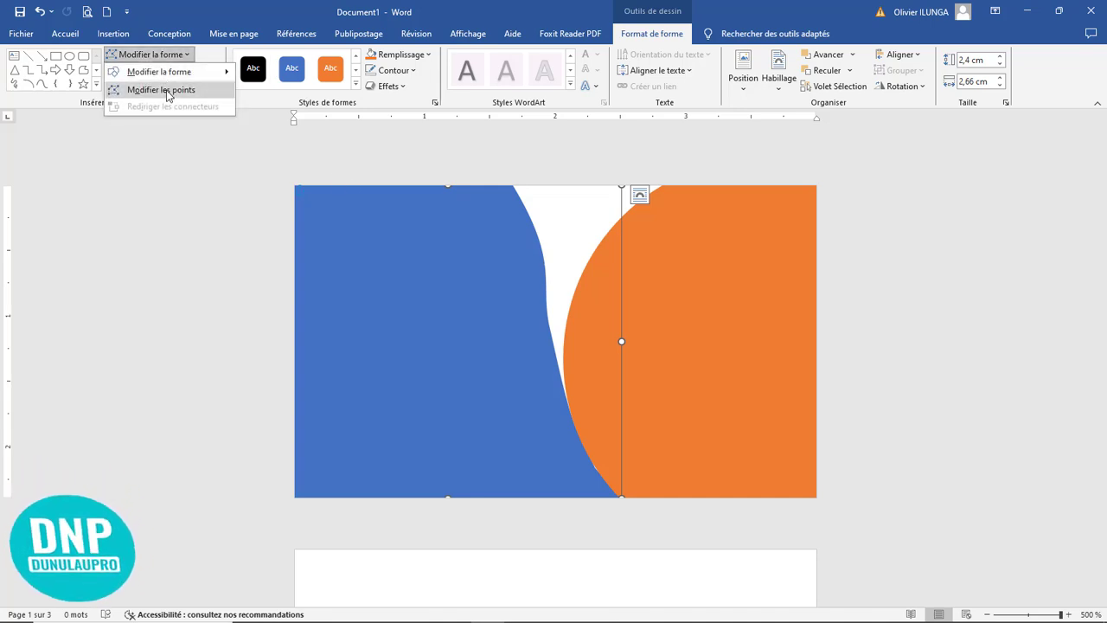
{"action": "left_click", "coordinate": [165, 89]}
{"action": "left_click", "coordinate": [551, 334]}
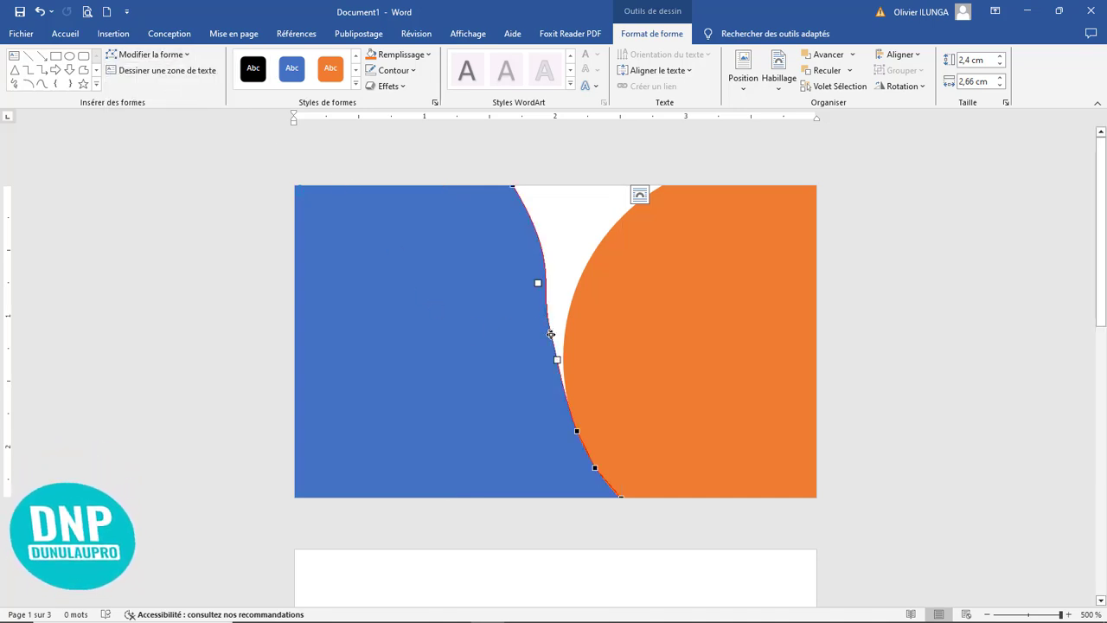
{"action": "left_click_drag", "start_coordinate": [551, 332], "coordinate": [583, 317]}
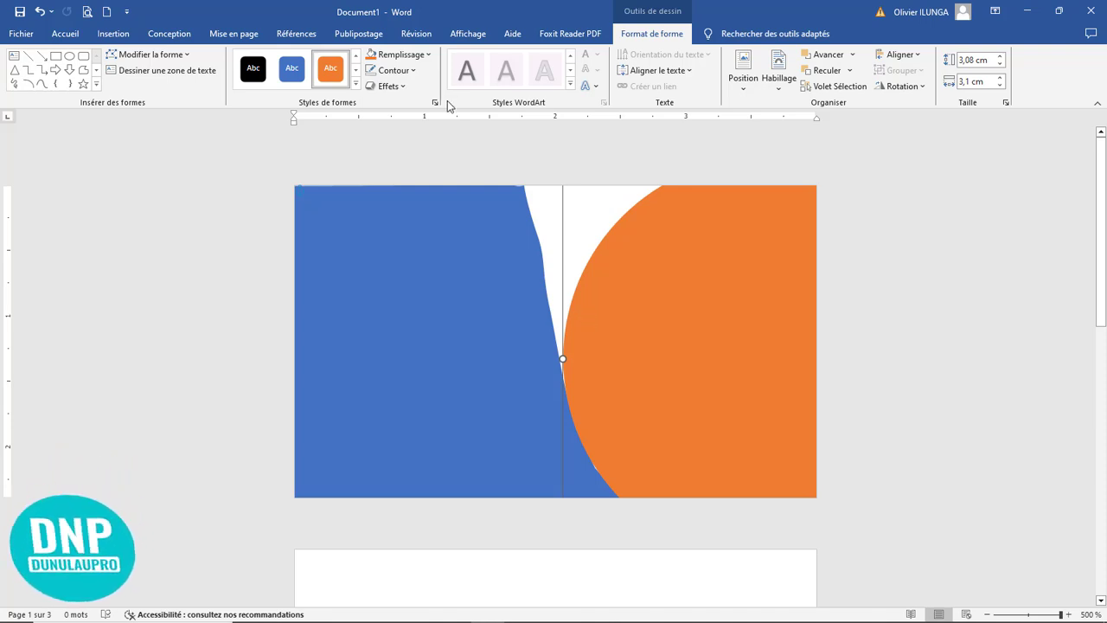
Step: Fill the rear circle light blue and the duplicate light grey, offsetting the duplicate so a narrow light blue crescent shows on its left
{"action": "left_click", "coordinate": [418, 57]}
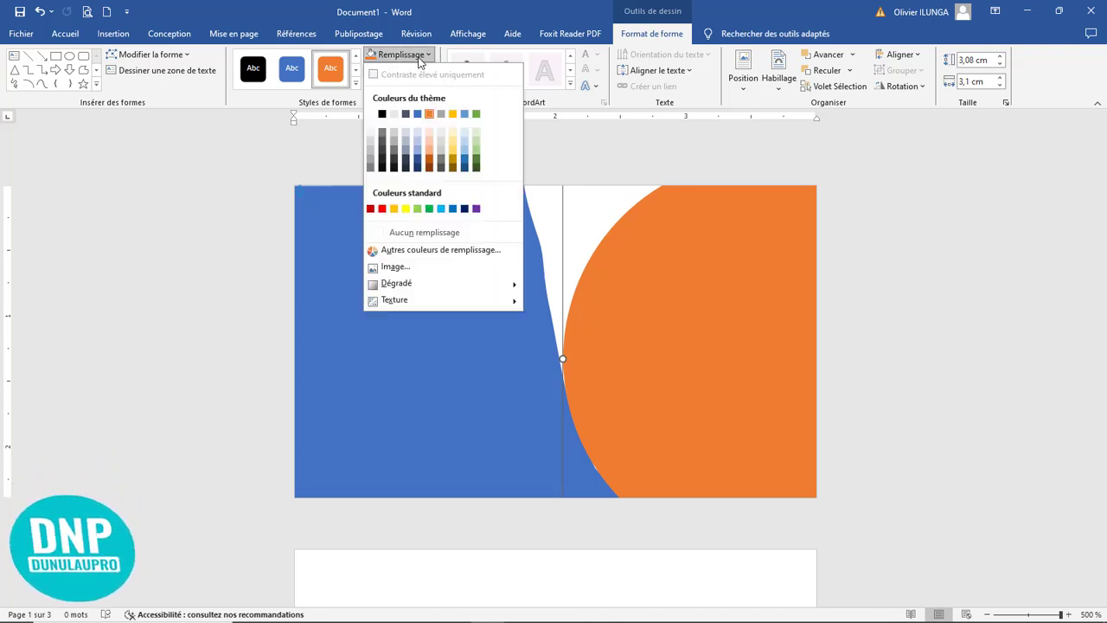
{"action": "left_click", "coordinate": [465, 148]}
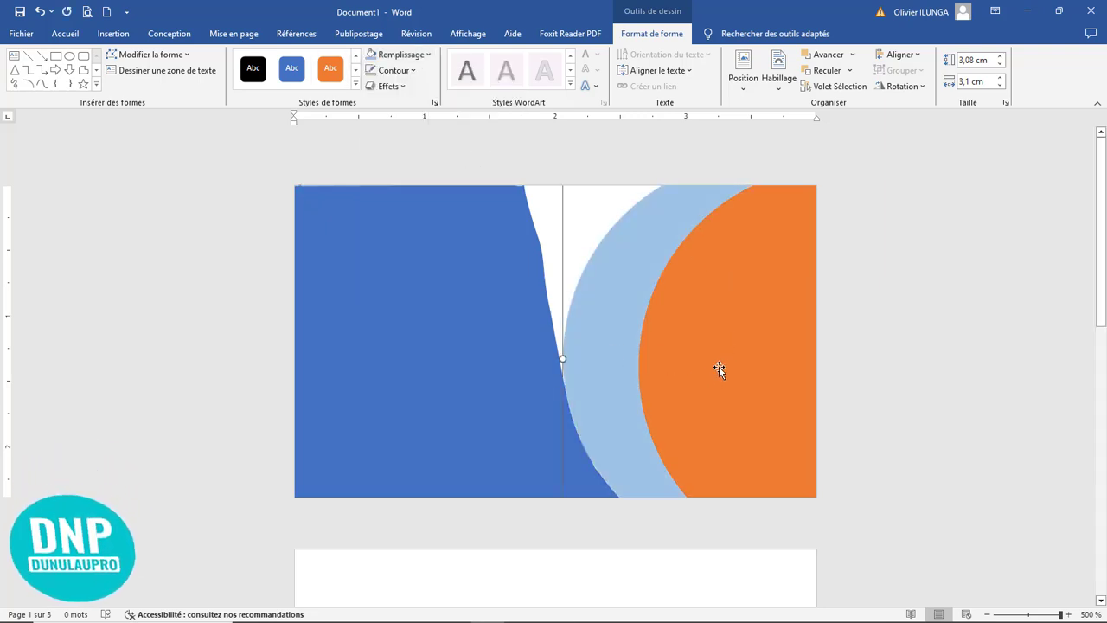
{"action": "left_click_drag", "start_coordinate": [701, 363], "coordinate": [664, 375]}
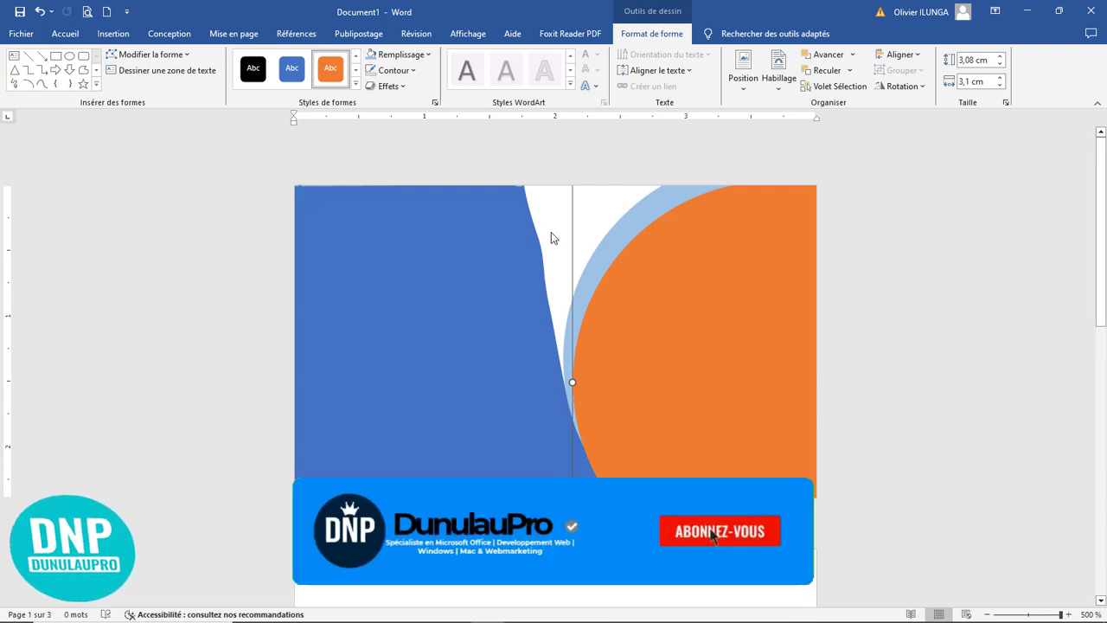
{"action": "left_click", "coordinate": [398, 54]}
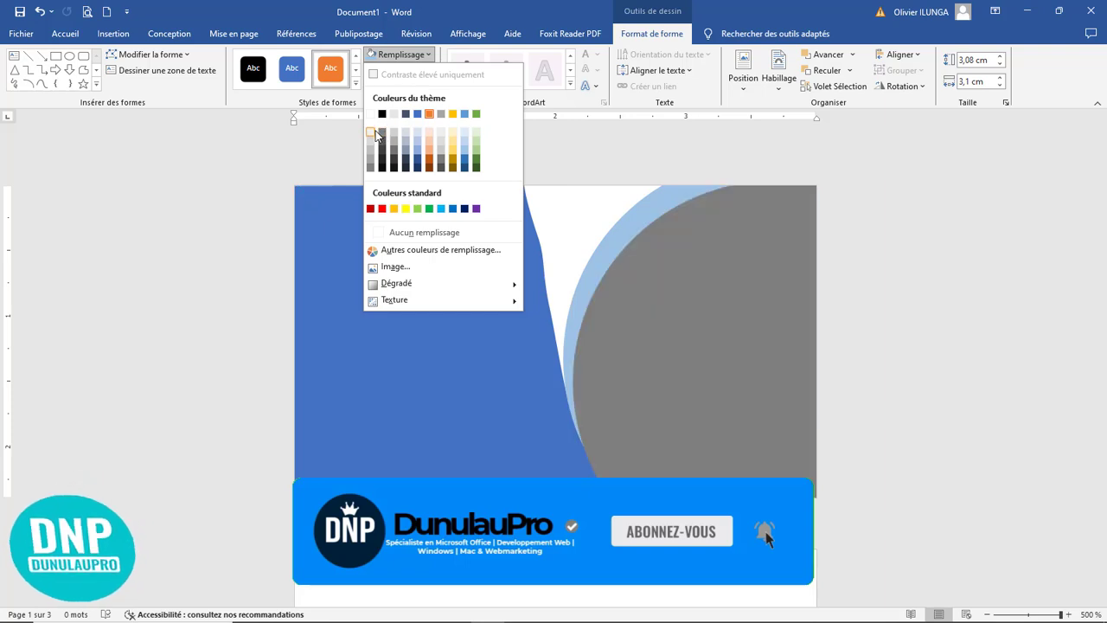
{"action": "left_click", "coordinate": [370, 133]}
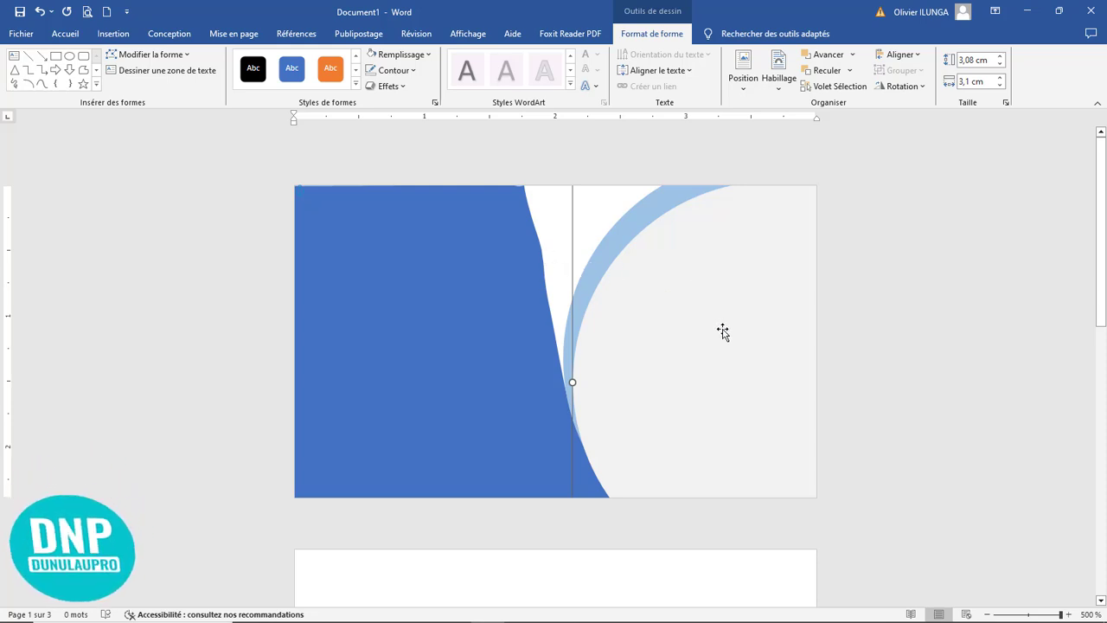
Step: Place a copy of the grey circle about 1,1 cm from the page's left edge and fill it with dark blue
{"action": "left_click_drag", "start_coordinate": [723, 332], "coordinate": [599, 282]}
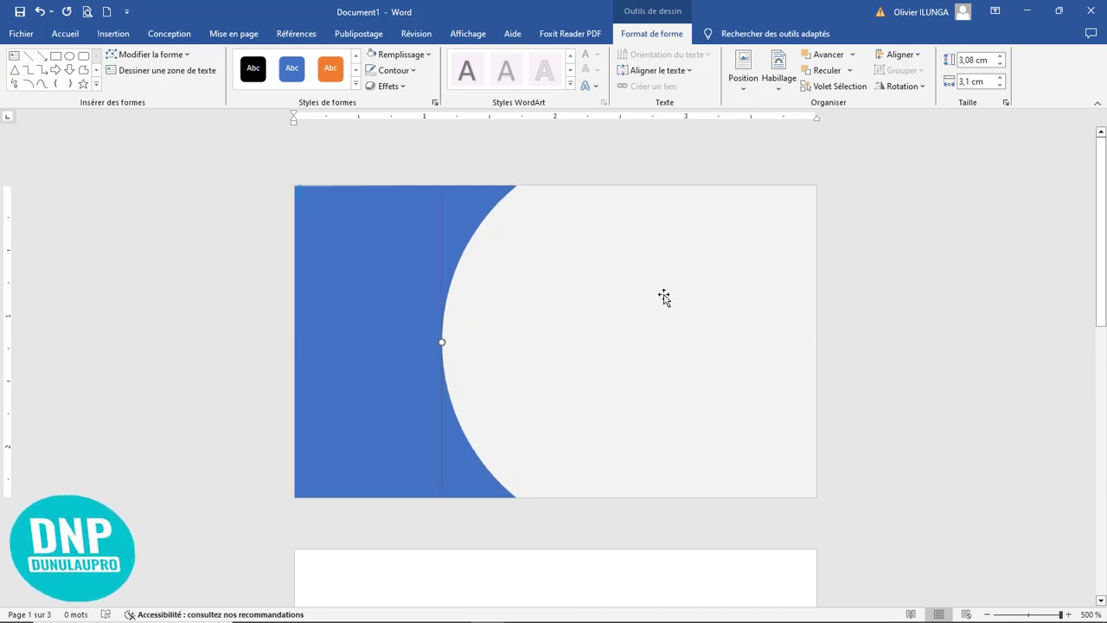
{"action": "left_click", "coordinate": [413, 57]}
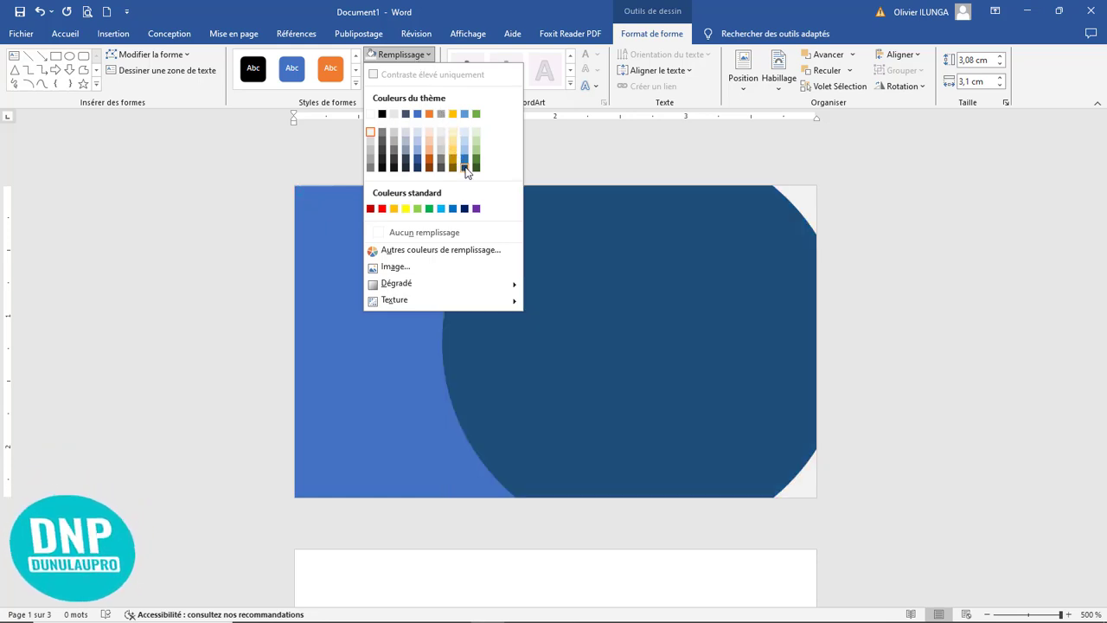
{"action": "left_click", "coordinate": [465, 168]}
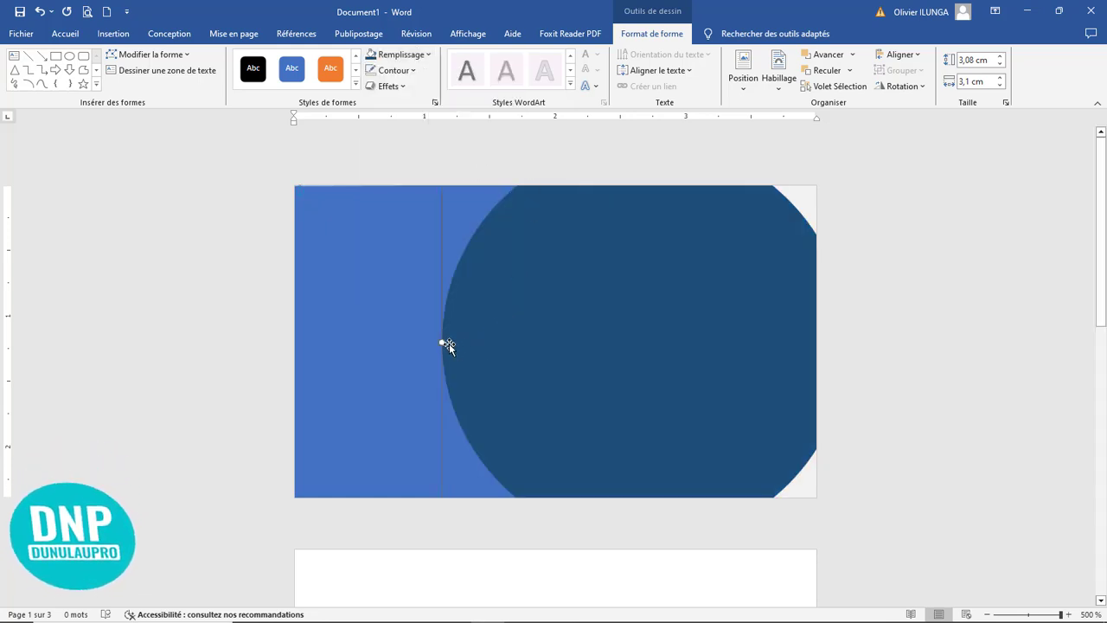
Step: Widen the dark blue circle to about 3,67 cm, with its left side about 1,1 cm from the page's left edge
{"action": "left_click_drag", "start_coordinate": [441, 342], "coordinate": [407, 390]}
{"action": "left_click_drag", "start_coordinate": [518, 386], "coordinate": [588, 377]}
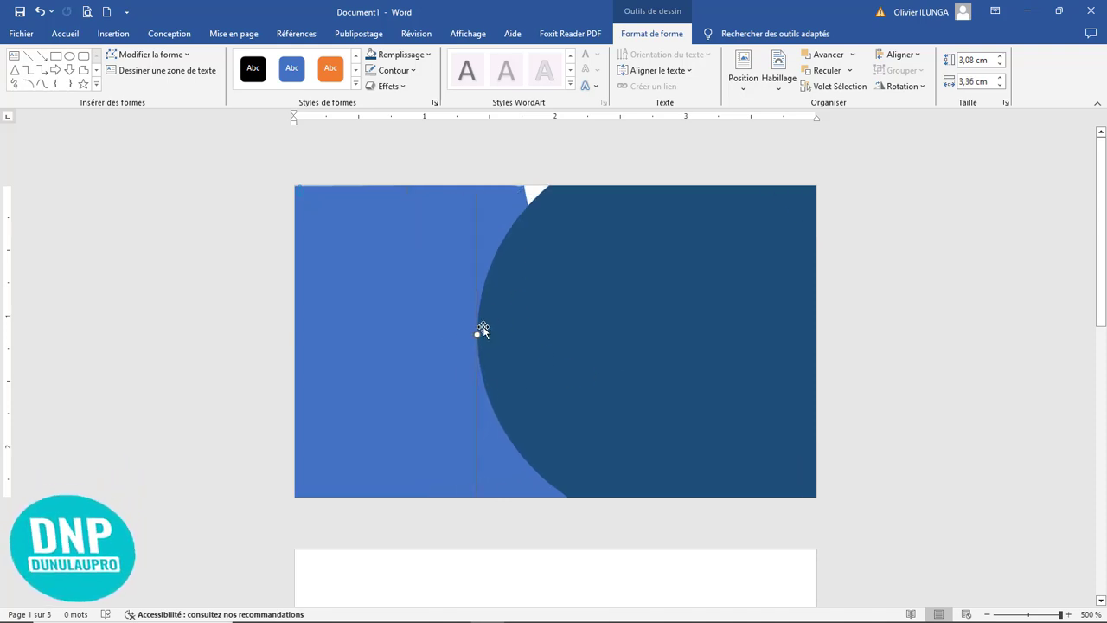
{"action": "left_click_drag", "start_coordinate": [477, 336], "coordinate": [435, 254]}
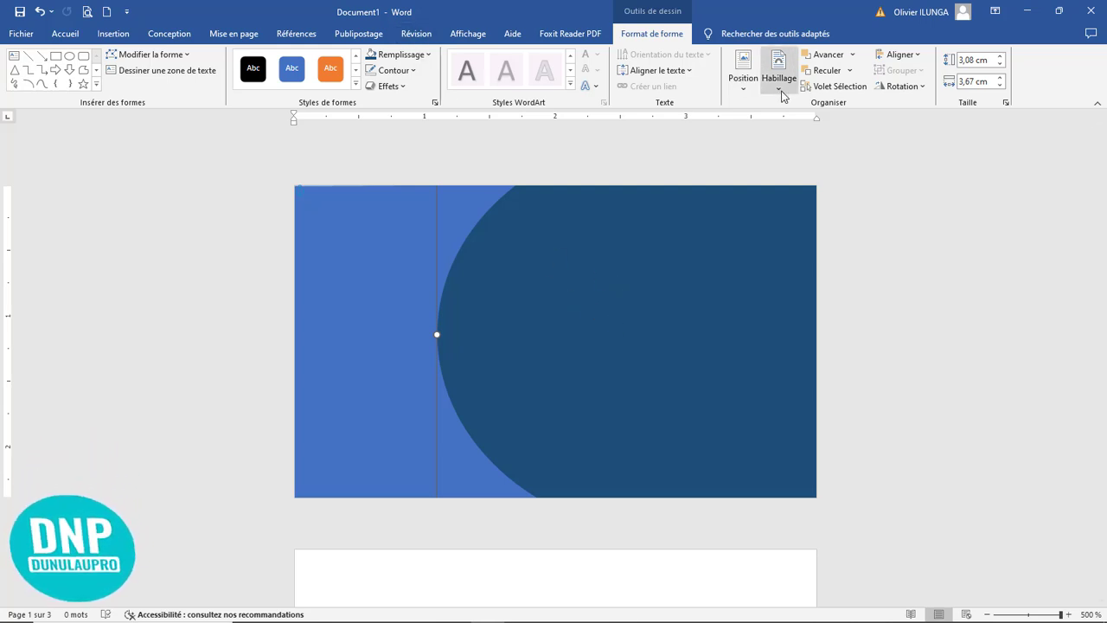
Step: Send the dark blue circle to the back, behind the blue shape and the other circles
{"action": "left_click", "coordinate": [851, 72]}
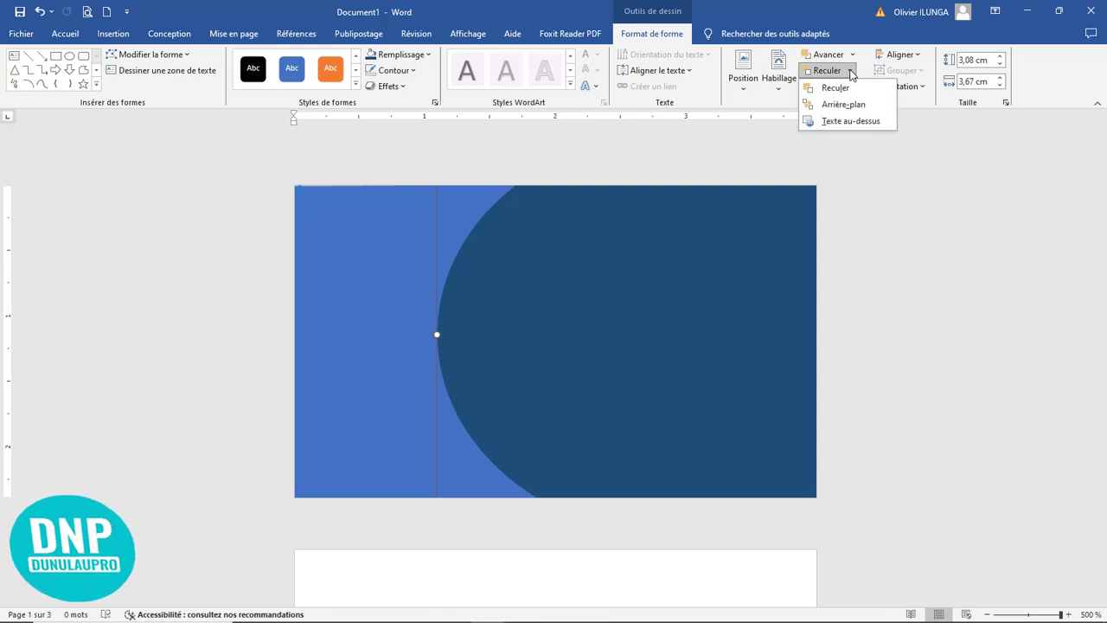
{"action": "left_click", "coordinate": [852, 104]}
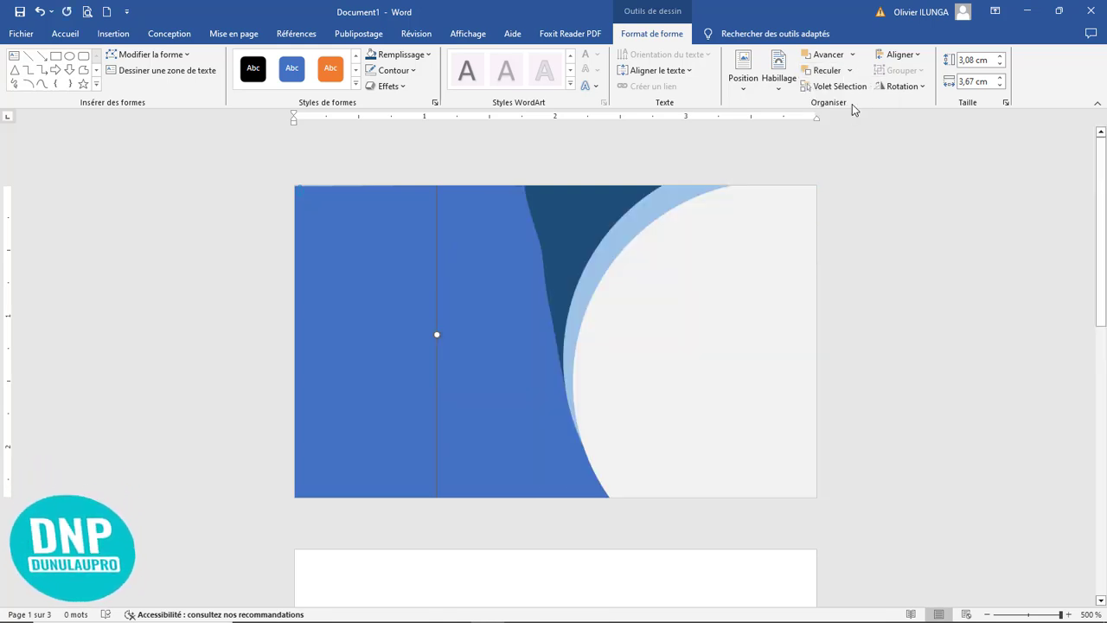
{"action": "left_click", "coordinate": [605, 292]}
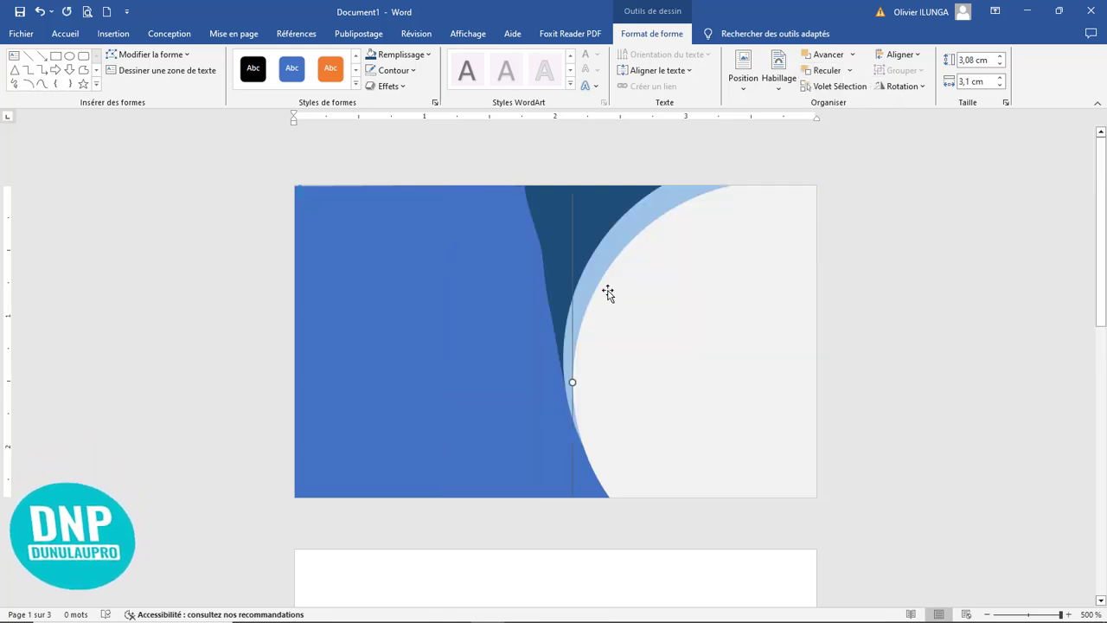
Step: Edit the blue shape's points so the upper part of its right edge curves inward to about 1,7 cm at the page's top edge
{"action": "left_click", "coordinate": [515, 247]}
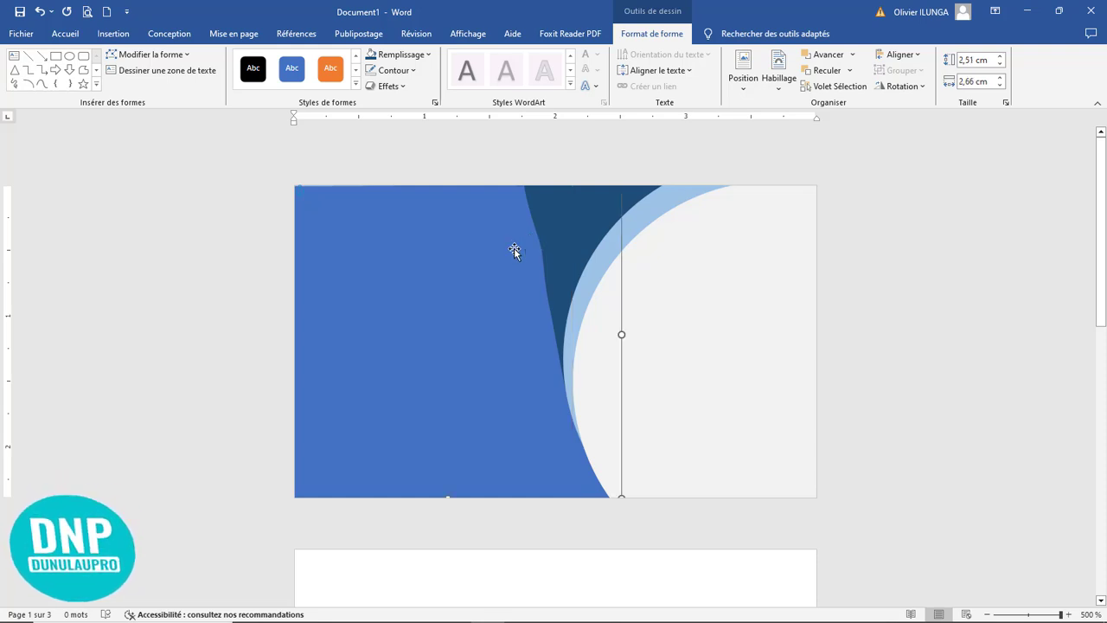
{"action": "left_click", "coordinate": [149, 55]}
{"action": "left_click", "coordinate": [152, 90]}
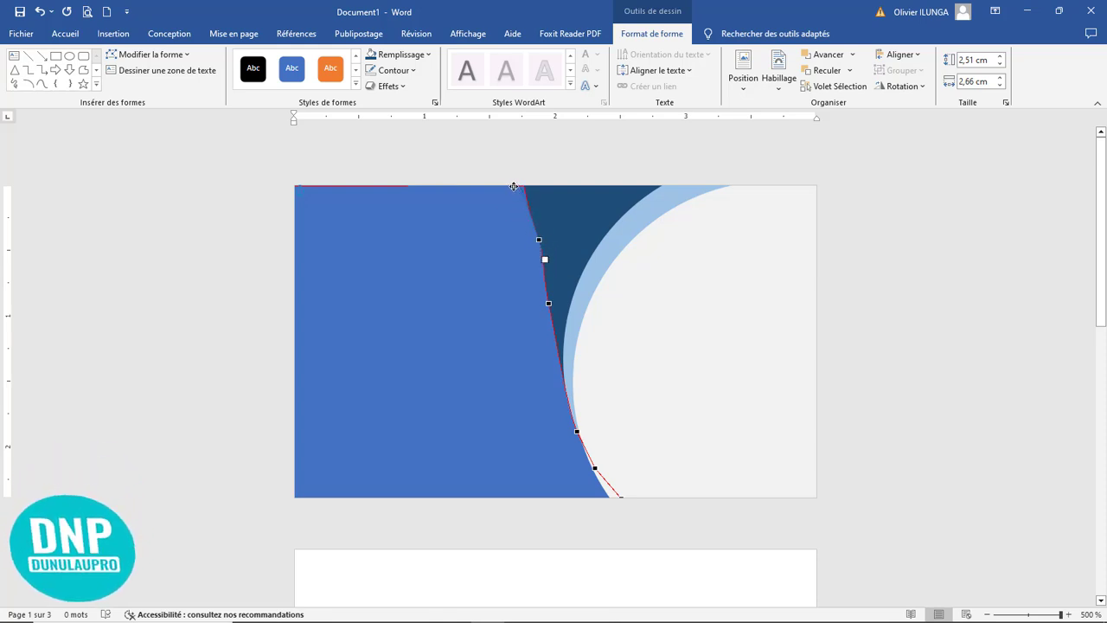
{"action": "left_click_drag", "start_coordinate": [513, 185], "coordinate": [372, 162]}
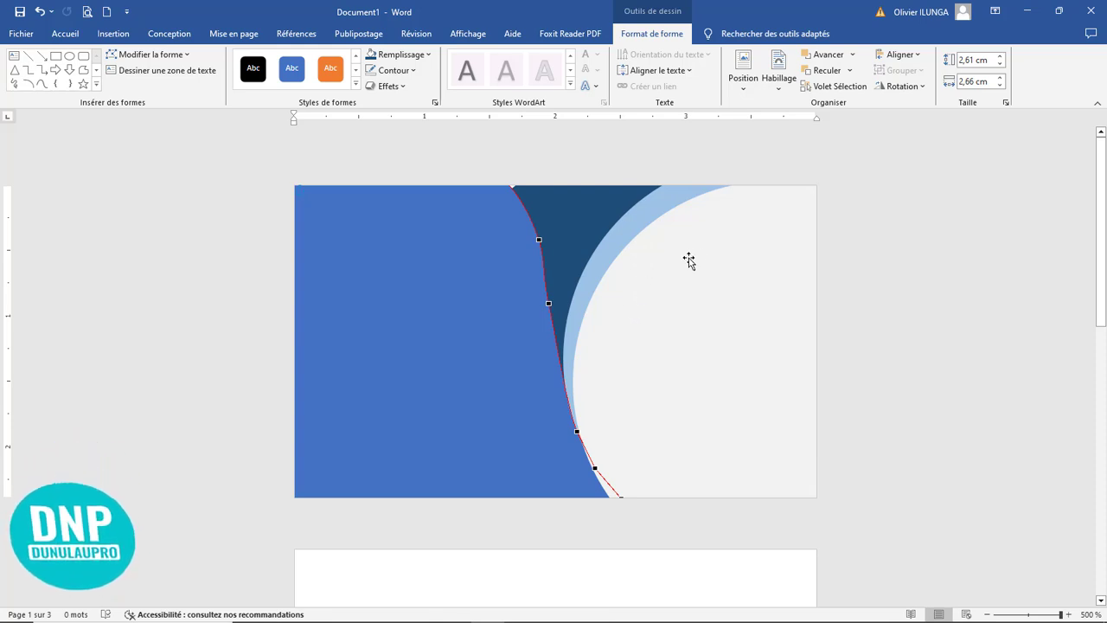
{"action": "left_click", "coordinate": [871, 255]}
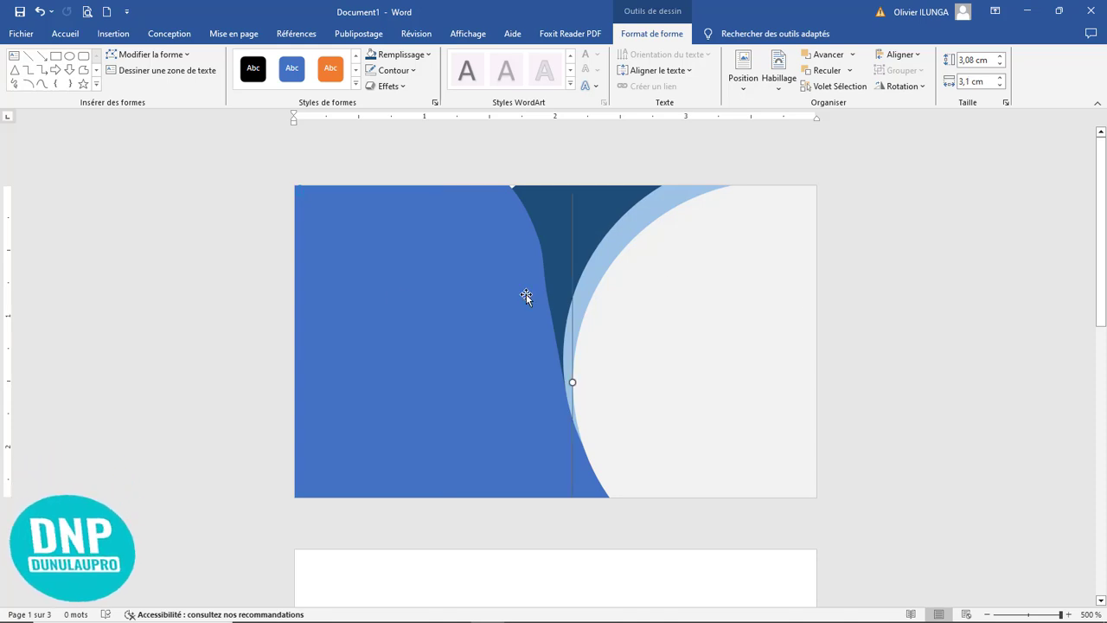
Step: Fill the large blue shape on the page's left side with black
{"action": "left_click", "coordinate": [395, 297]}
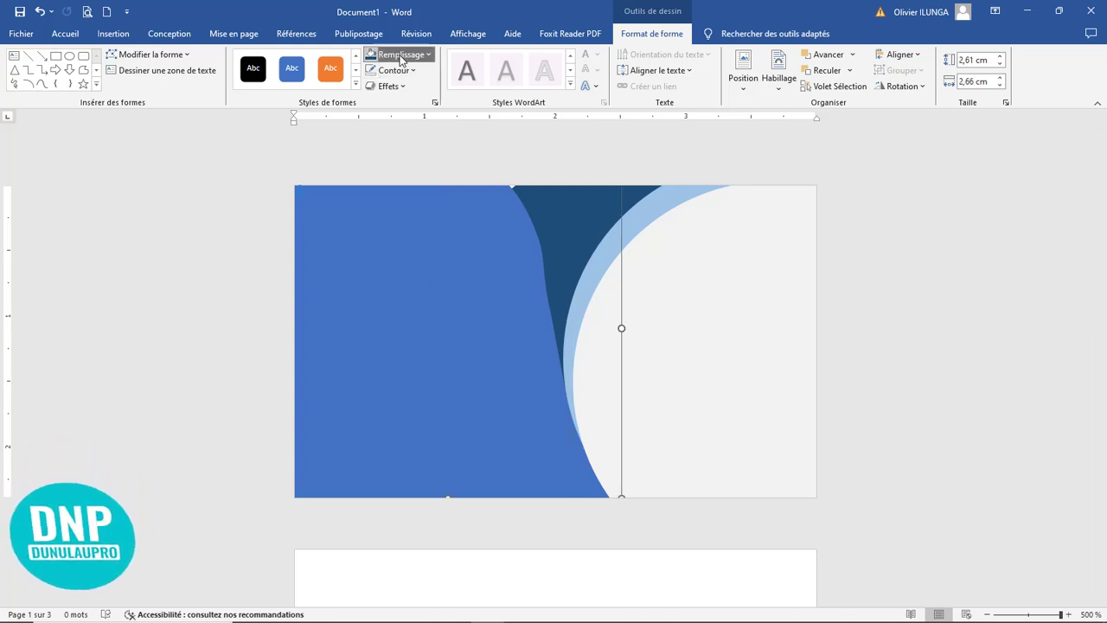
{"action": "left_click", "coordinate": [427, 55]}
{"action": "left_click", "coordinate": [381, 117]}
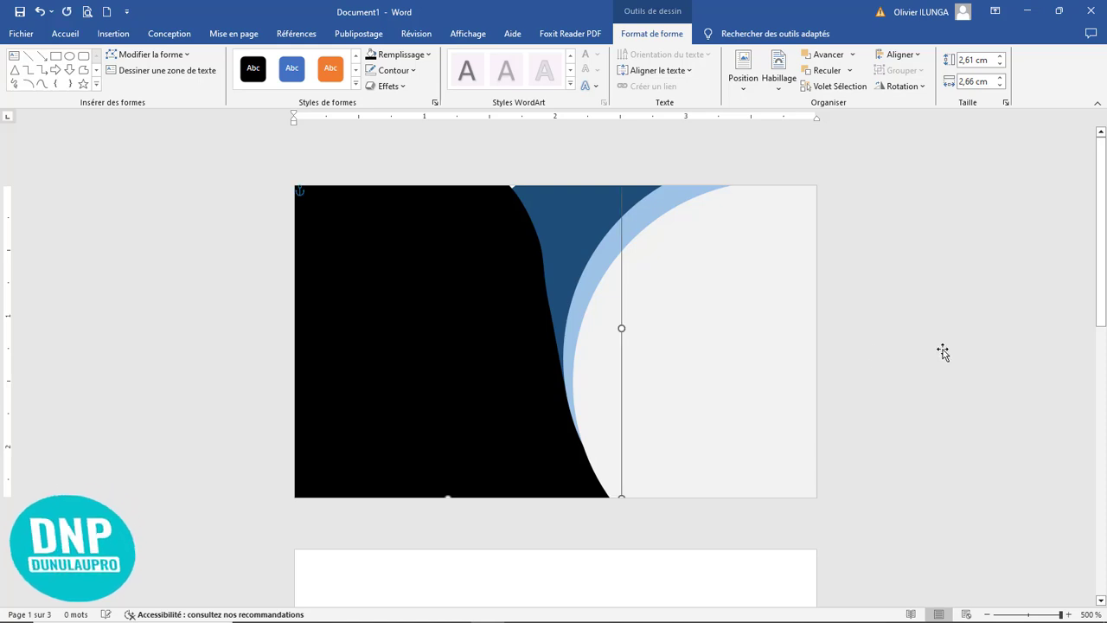
{"action": "key", "text": "Tab"}
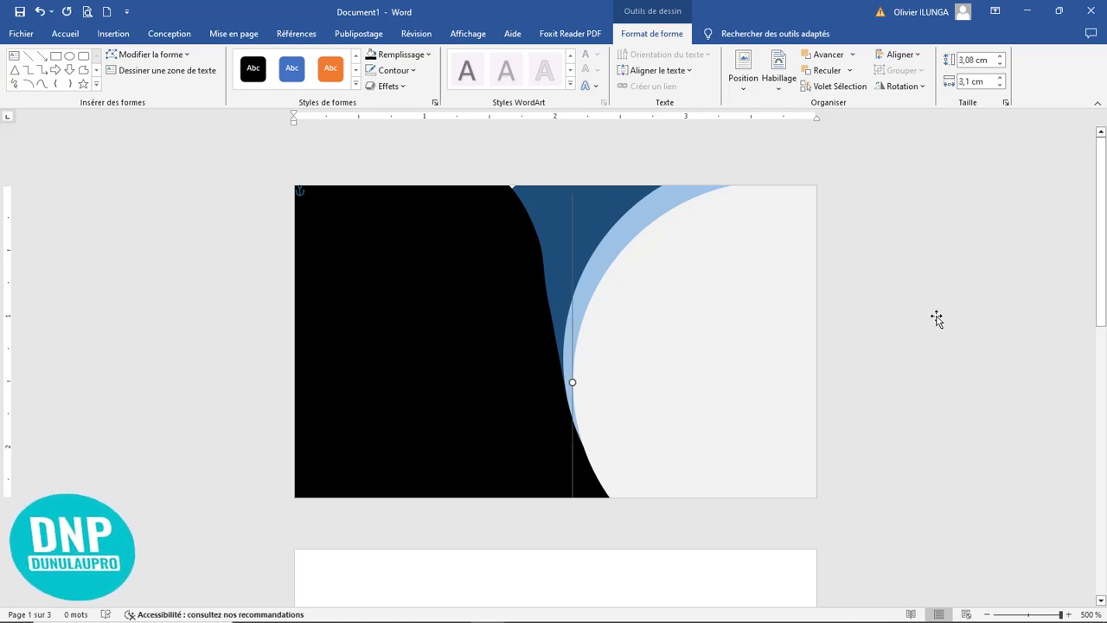
Step: Edit the black shape's points, moving the upper curve handle on its right edge slightly left to smooth the curve
{"action": "left_click", "coordinate": [549, 311]}
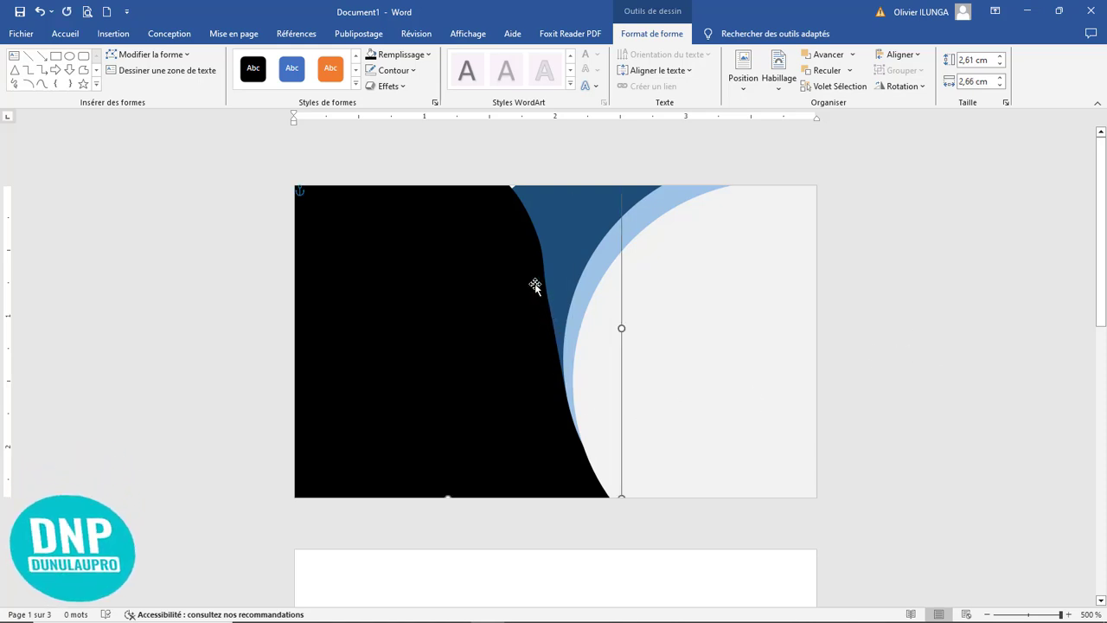
{"action": "left_click", "coordinate": [152, 54]}
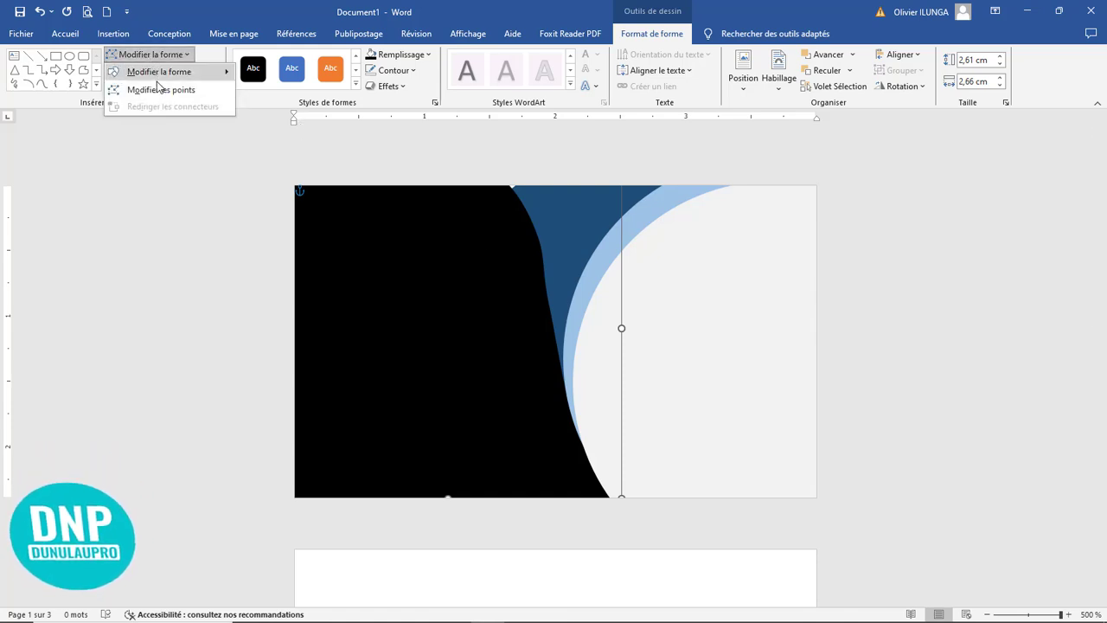
{"action": "left_click", "coordinate": [153, 92]}
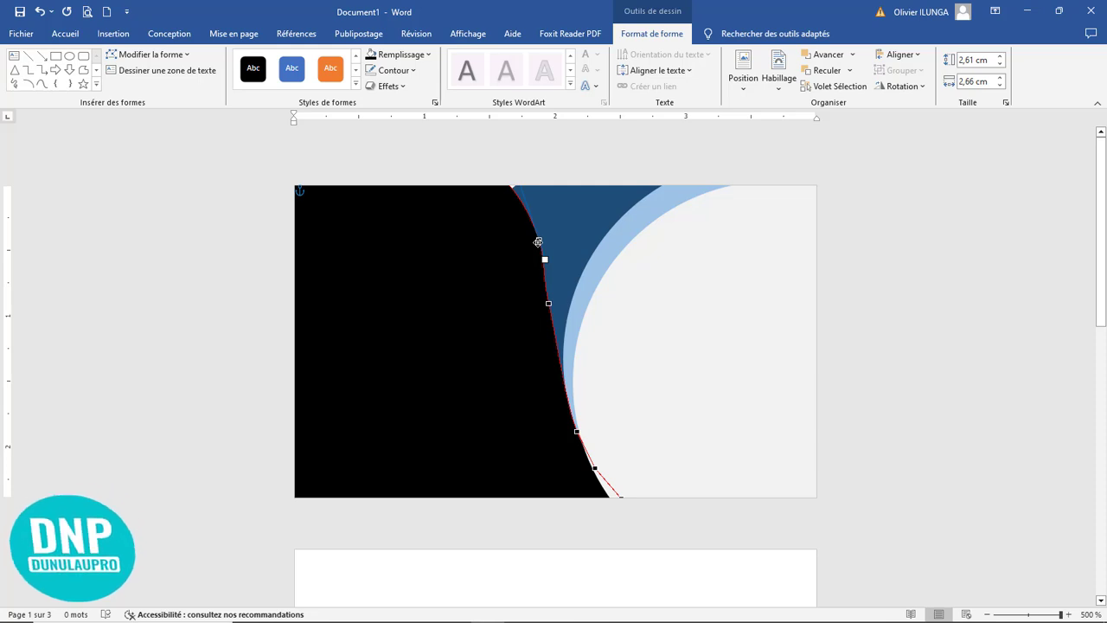
{"action": "mouse_move", "coordinate": [538, 242]}
{"action": "left_mouse_down"}
{"action": "mouse_move", "coordinate": [527, 246]}
{"action": "mouse_move", "coordinate": [531, 238]}
{"action": "left_mouse_up"}
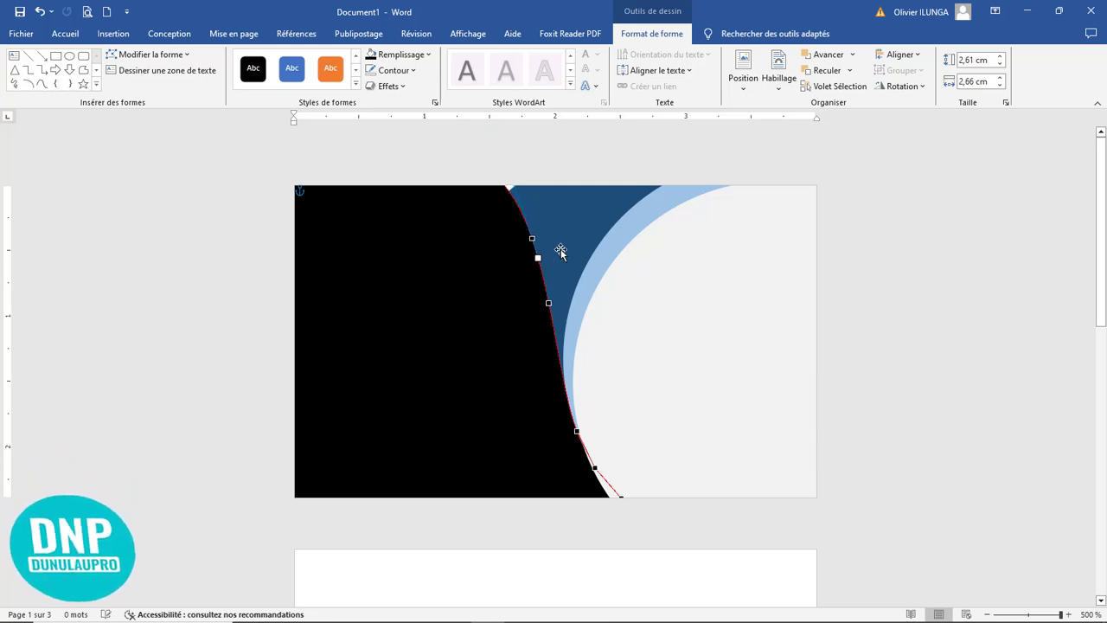
{"action": "key", "text": "Escape"}
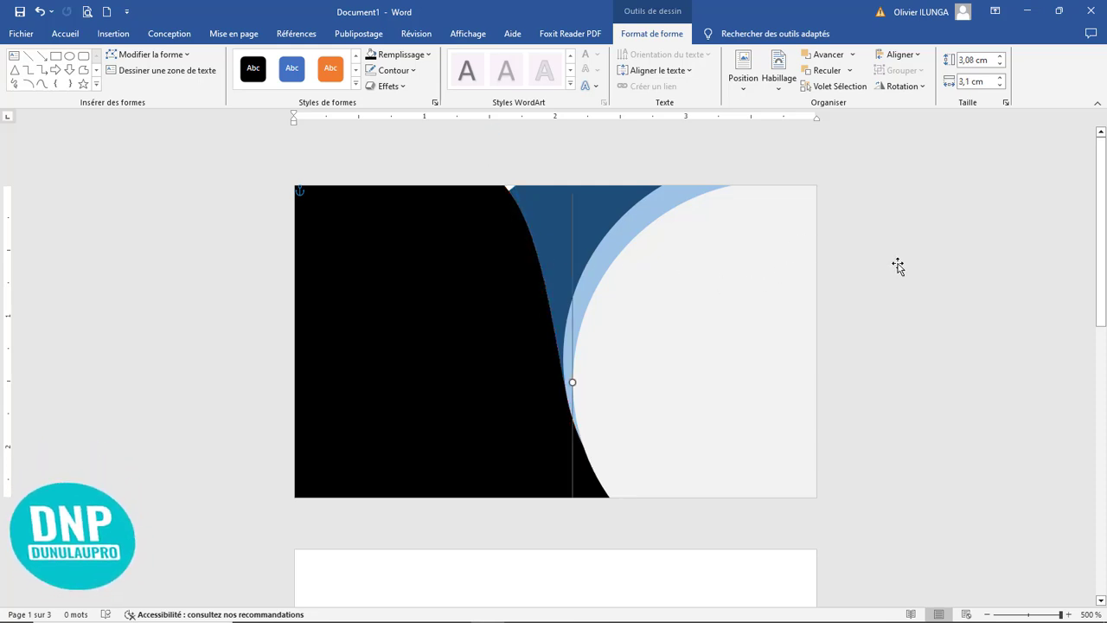
Step: Shift the dark blue circle slightly up and left to cover the gap at the page's top edge, and fill the light blue circle with medium blue
{"action": "left_click", "coordinate": [534, 204]}
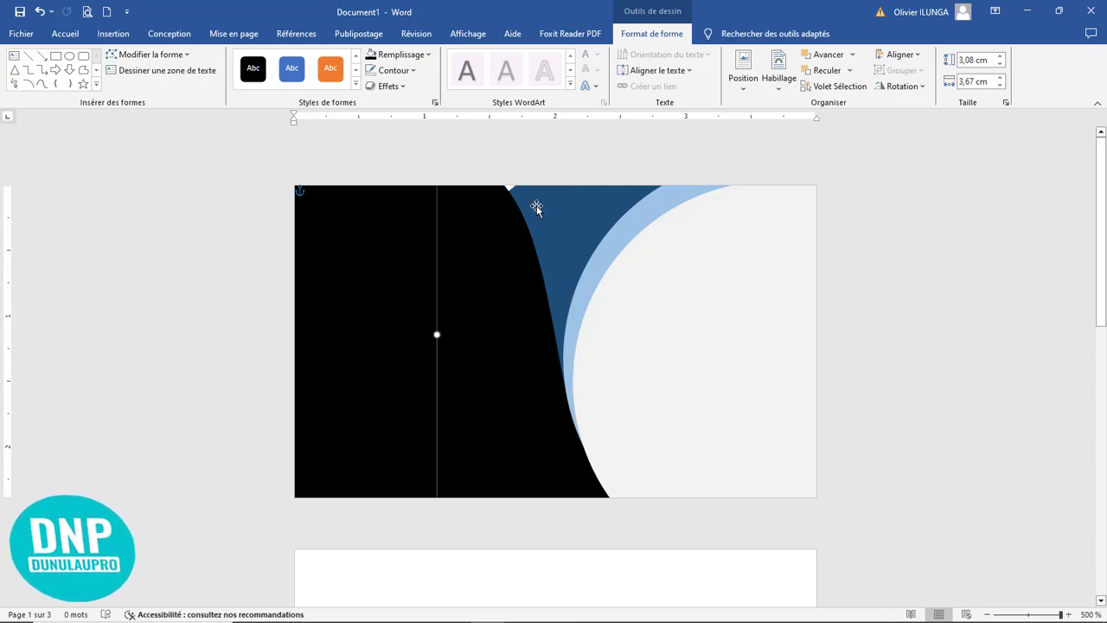
{"action": "left_click_drag", "start_coordinate": [535, 202], "coordinate": [530, 198]}
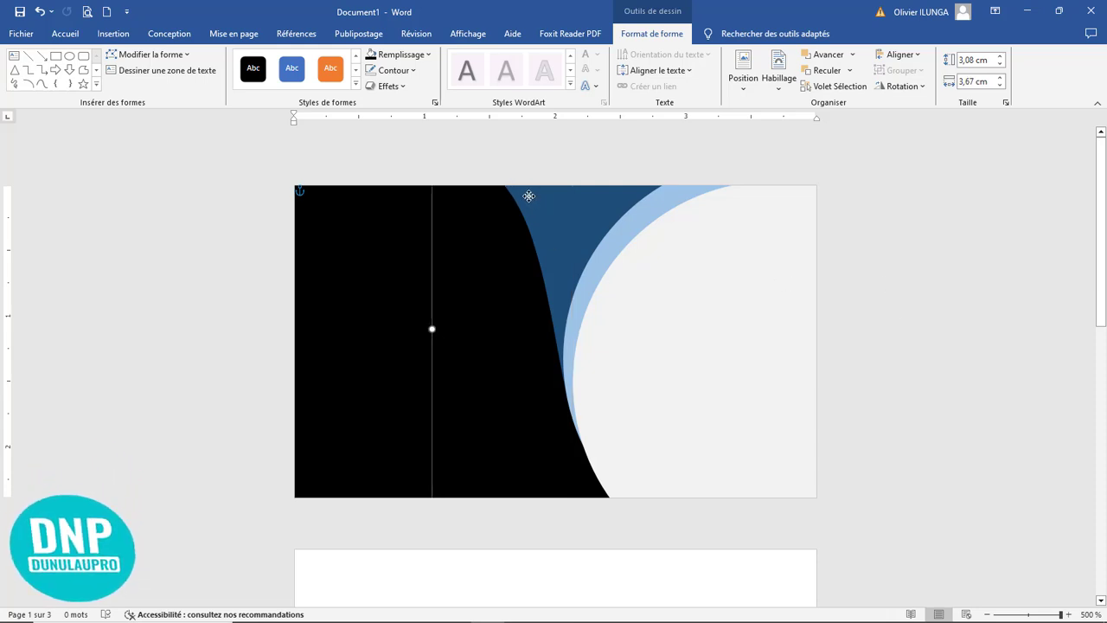
{"action": "key", "text": "Tab"}
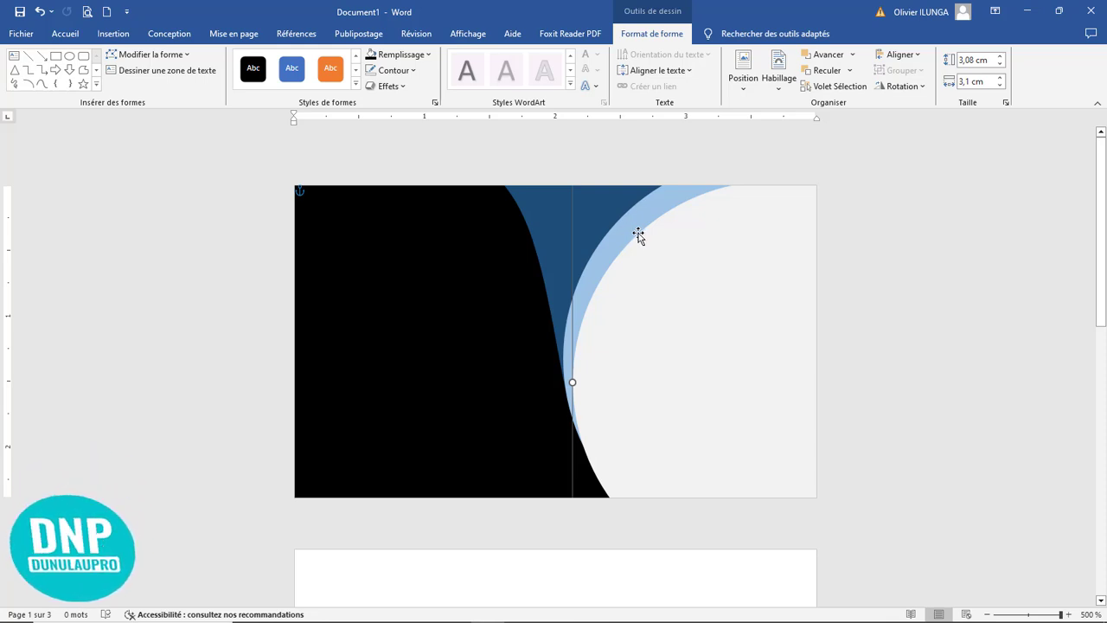
{"action": "left_click", "coordinate": [427, 55]}
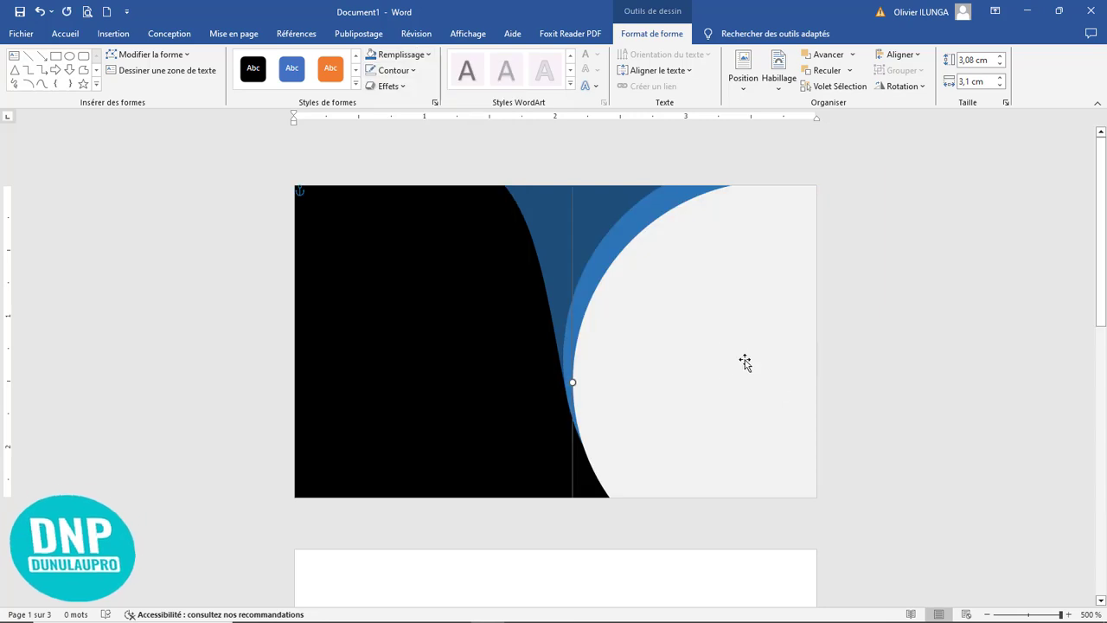
Step: Draw a text box about 0,51 cm high and 1,88 cm wide over the light grey circle
{"action": "scroll", "coordinate": [895, 289], "scroll_direction": "down", "scroll_amount": 3}
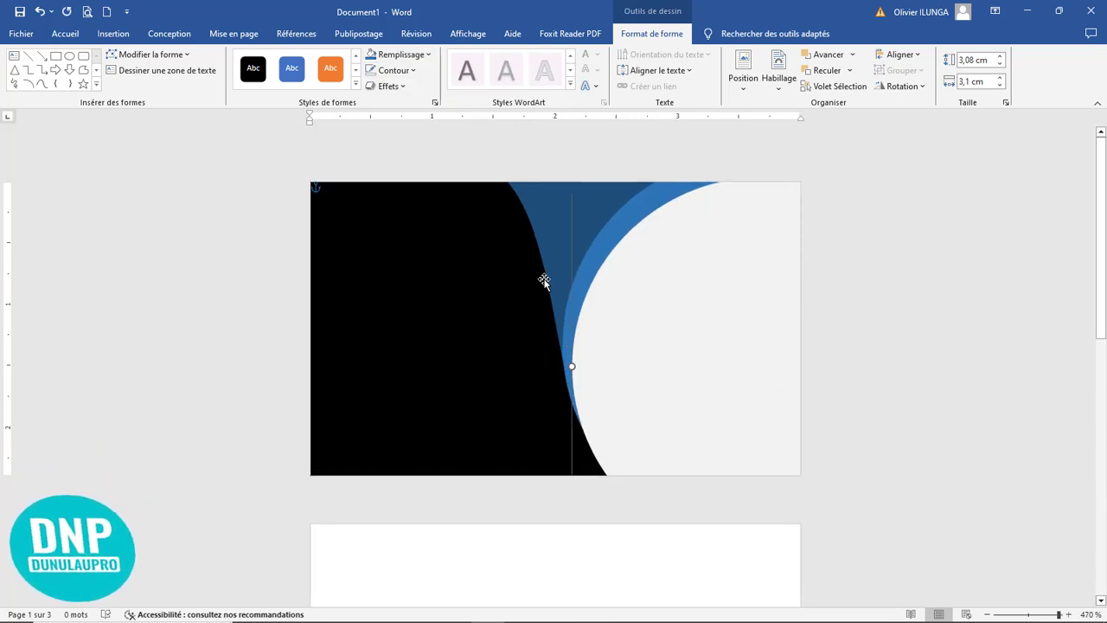
{"action": "left_click", "coordinate": [113, 34]}
{"action": "left_click", "coordinate": [195, 76]}
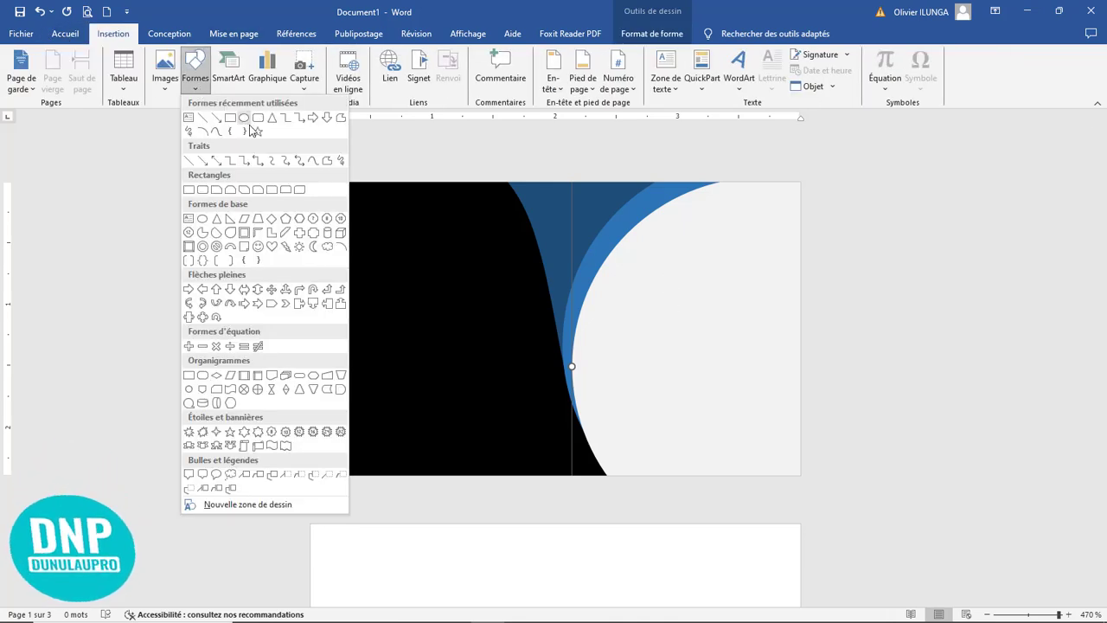
{"action": "left_click", "coordinate": [190, 135]}
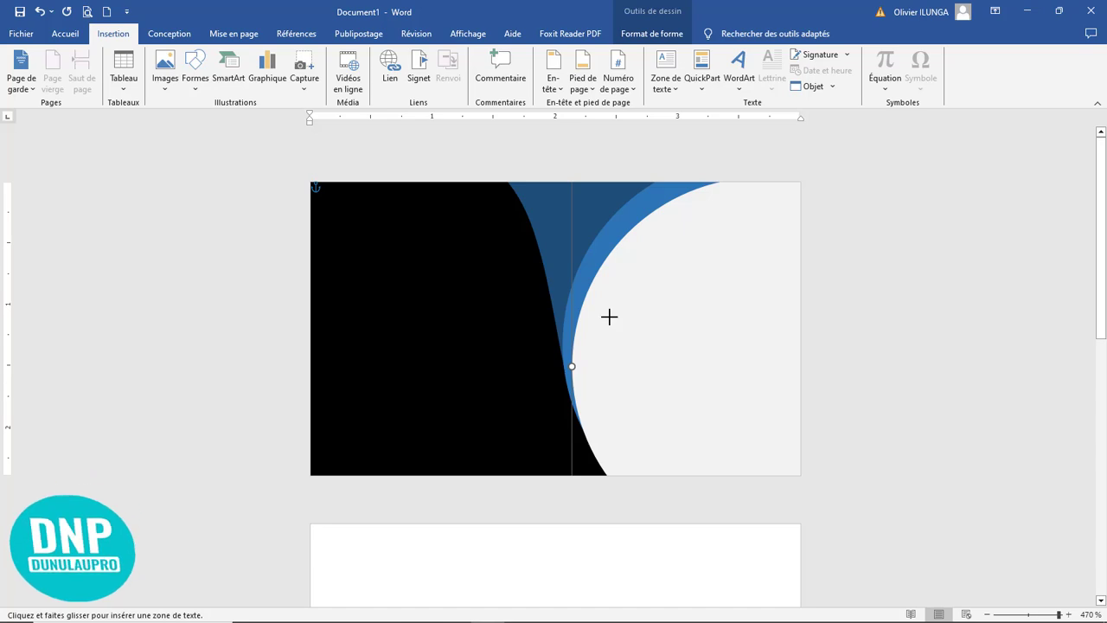
{"action": "left_click_drag", "start_coordinate": [616, 286], "coordinate": [848, 349]}
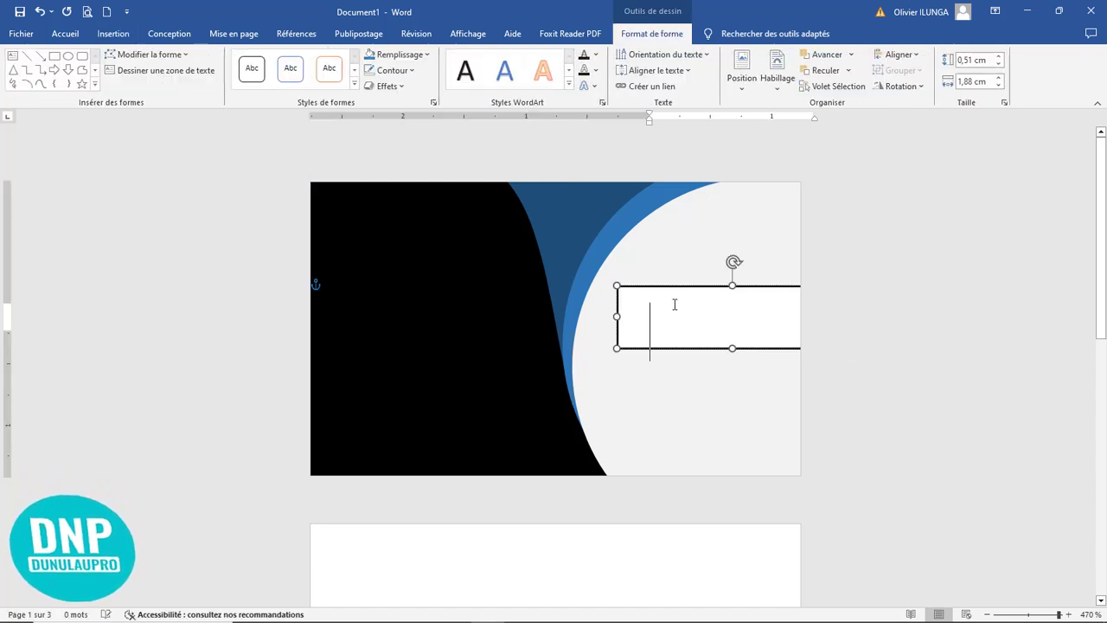
Step: Reduce the text box's font size to 7 and enter the text DUNULAUPRO
{"action": "left_click", "coordinate": [66, 33]}
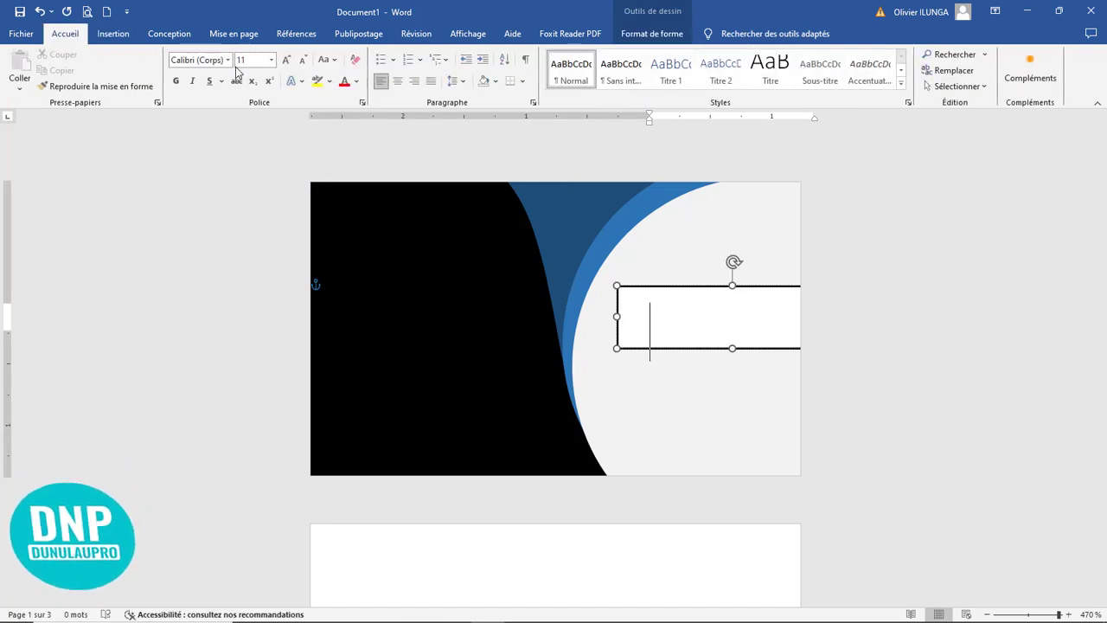
{"action": "left_click", "coordinate": [302, 60]}
{"action": "left_click", "coordinate": [303, 60]}
{"action": "left_click", "coordinate": [303, 59]}
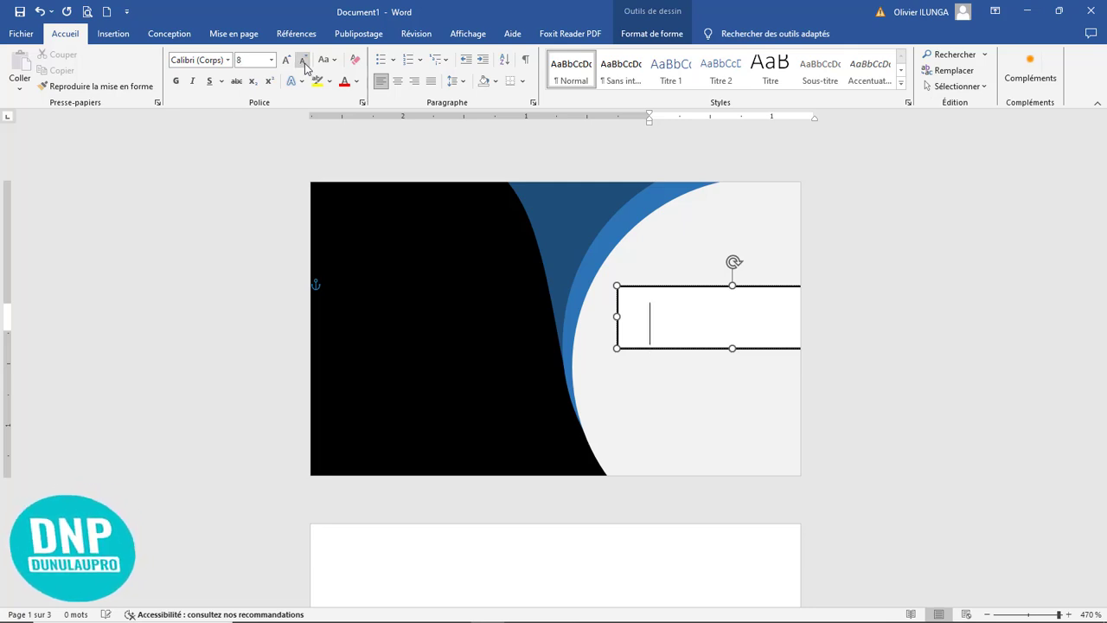
{"action": "left_click", "coordinate": [303, 60]}
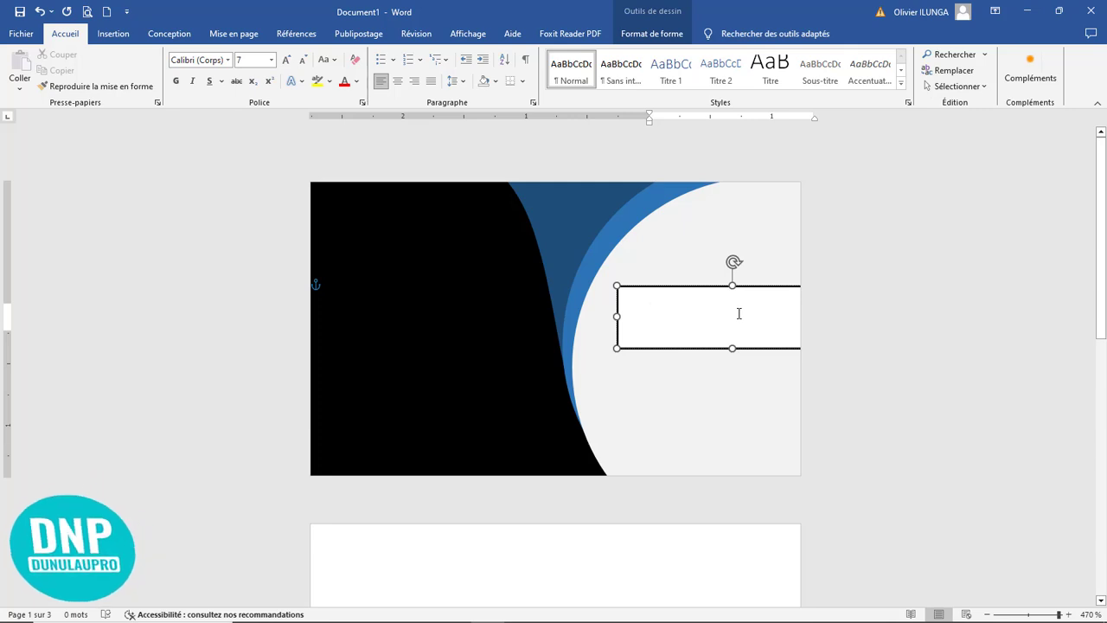
{"action": "type", "text": "DUNULAU"}
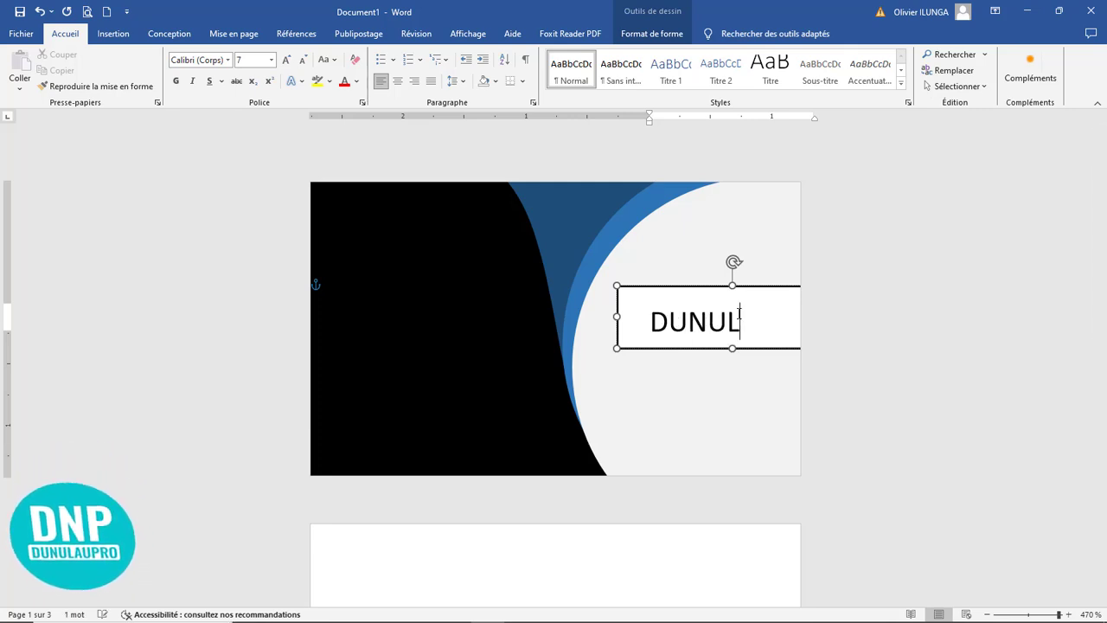
{"action": "type", "text": "PRO"}
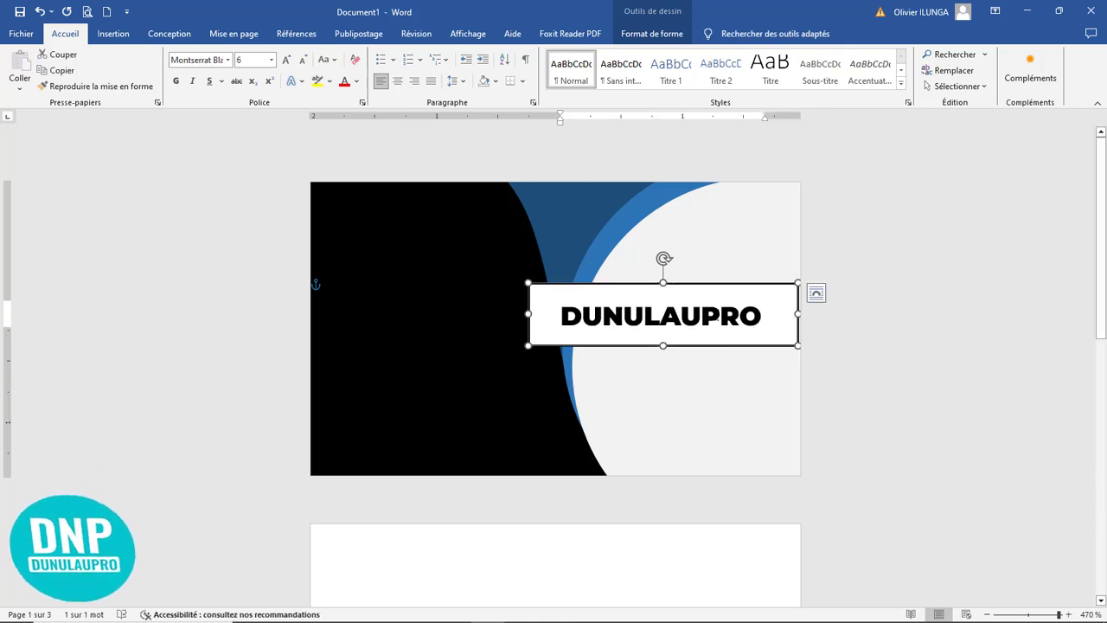
Step: Set the letters AUPRO of the DUNULAUPRO text in Montserrat Light
{"action": "left_click_drag", "start_coordinate": [761, 315], "coordinate": [660, 317]}
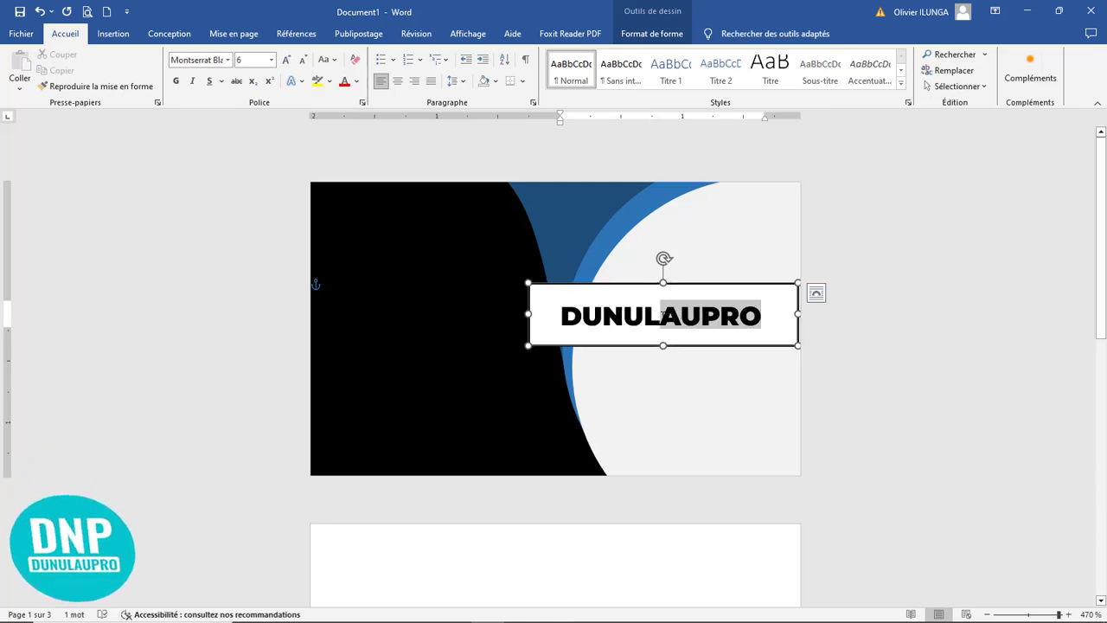
{"action": "left_click", "coordinate": [227, 60]}
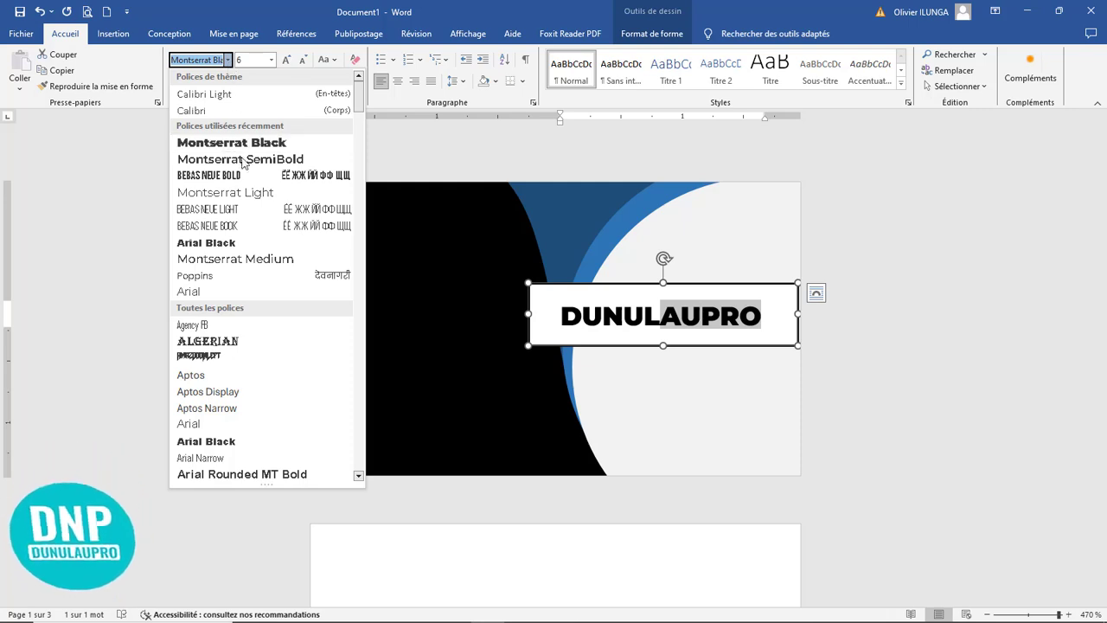
{"action": "left_click", "coordinate": [243, 192]}
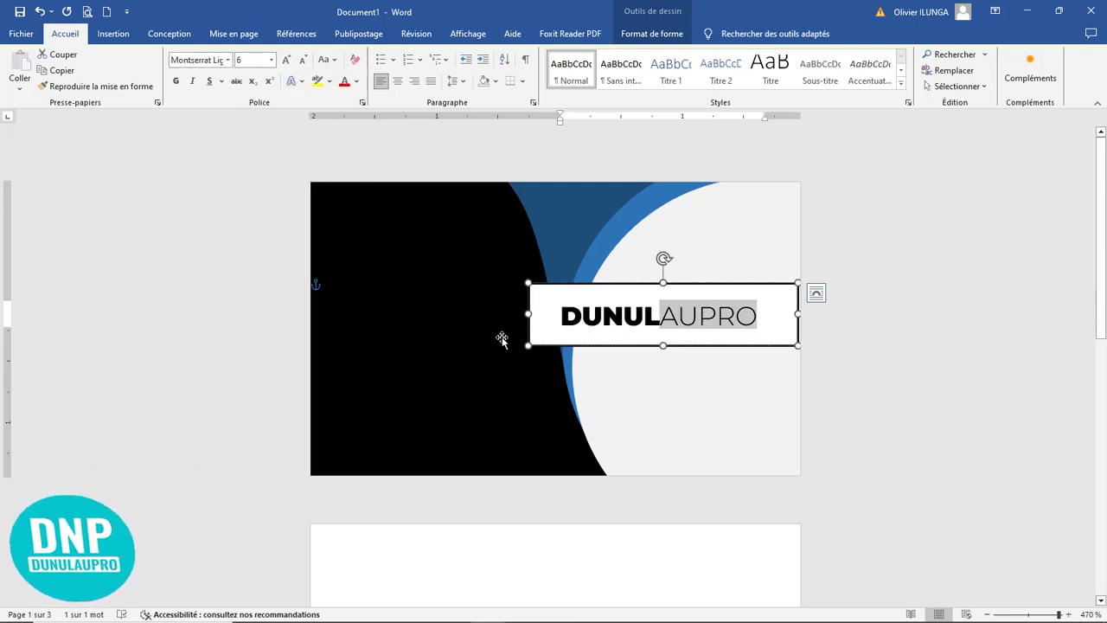
Step: Remove the text box's outline and fill, and move it about 0,25 cm right so the text sits on the light grey circle
{"action": "double_click", "coordinate": [657, 346]}
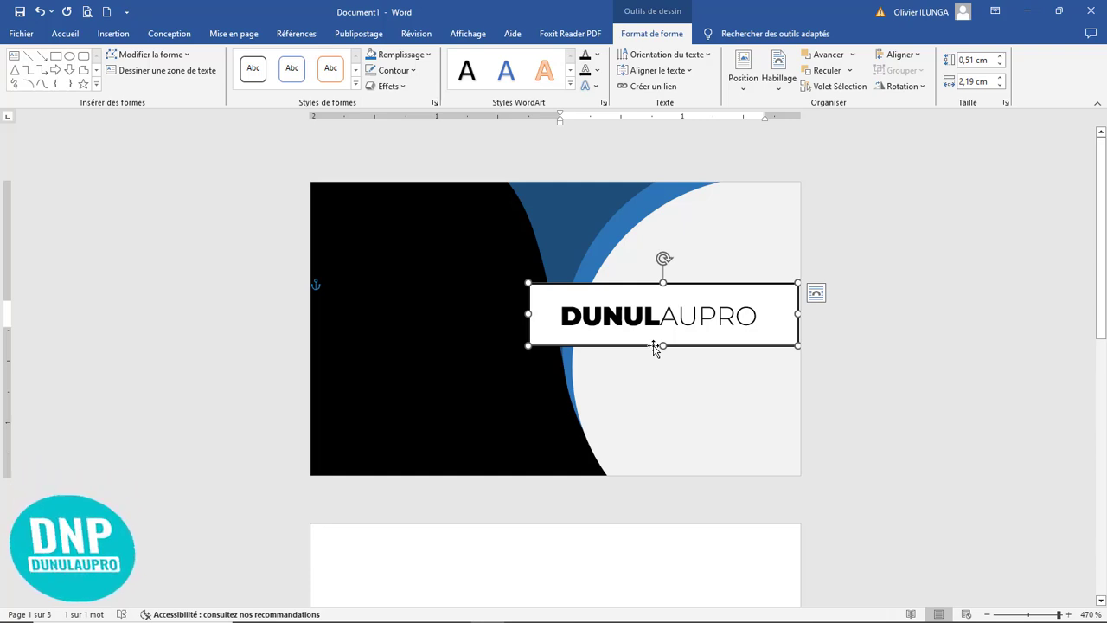
{"action": "left_click", "coordinate": [394, 59]}
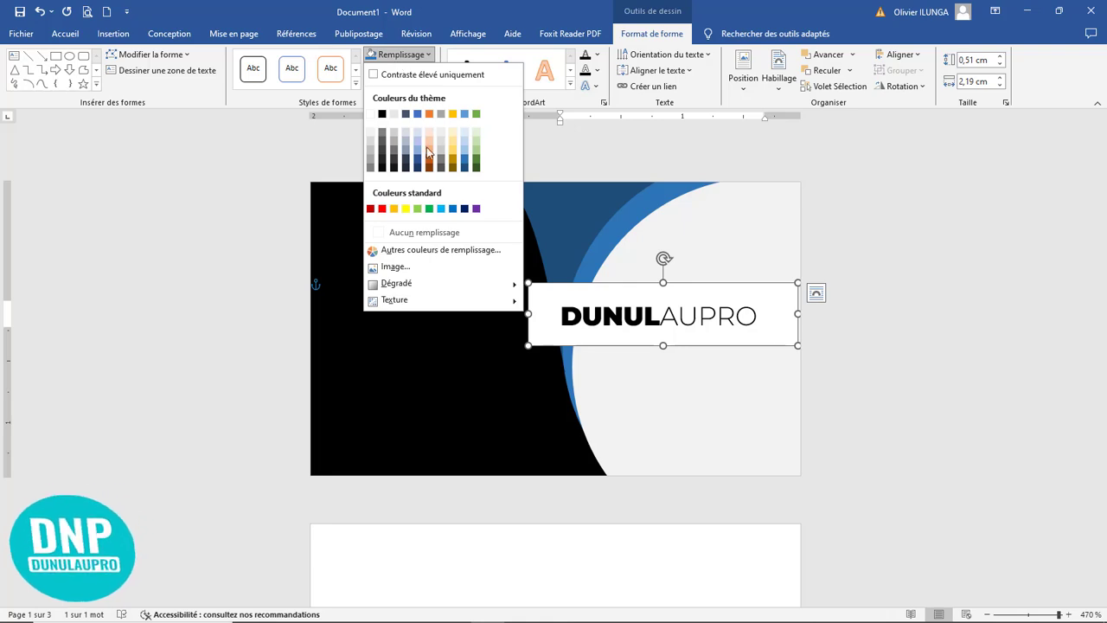
{"action": "left_click", "coordinate": [446, 231]}
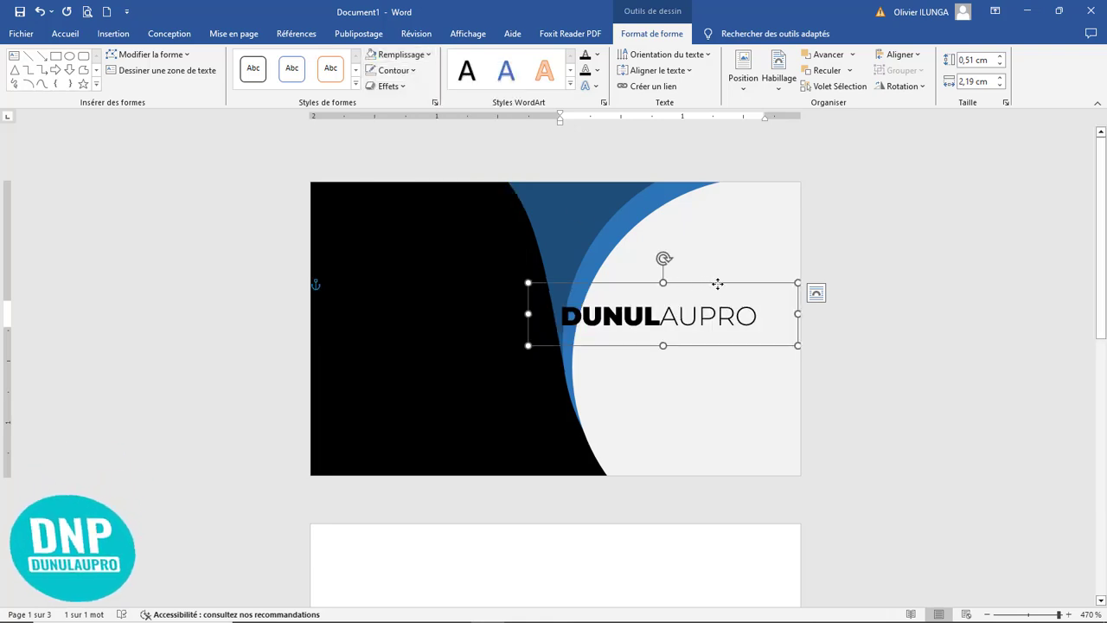
{"action": "left_click_drag", "start_coordinate": [717, 284], "coordinate": [737, 286]}
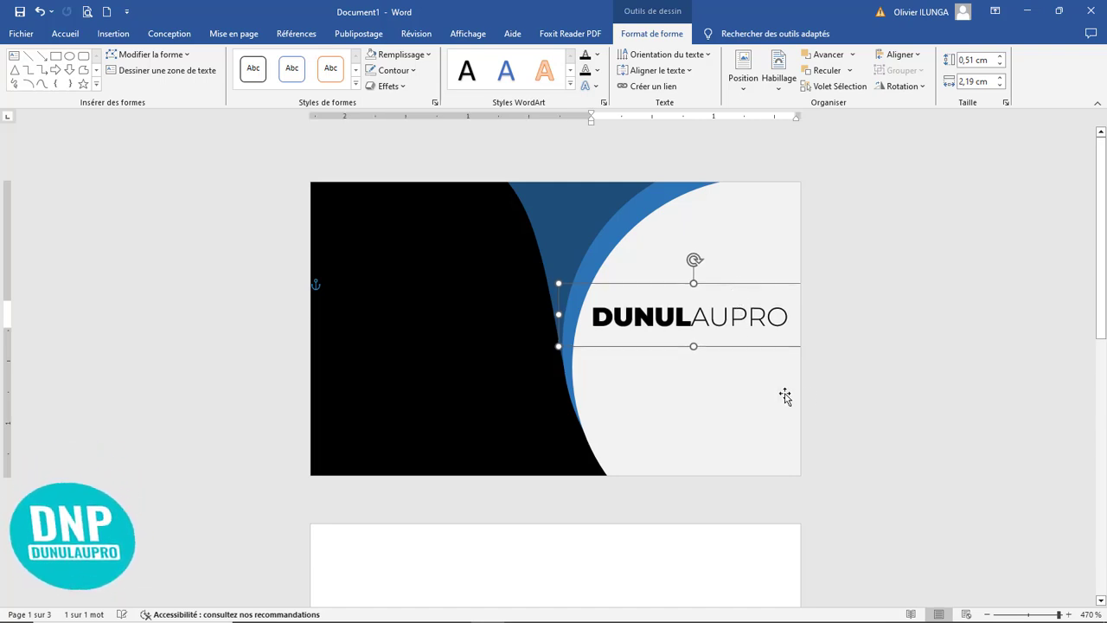
Step: Move the DUNULAUPRO text box about 0,1 cm down on the light grey circle
{"action": "left_click", "coordinate": [785, 396]}
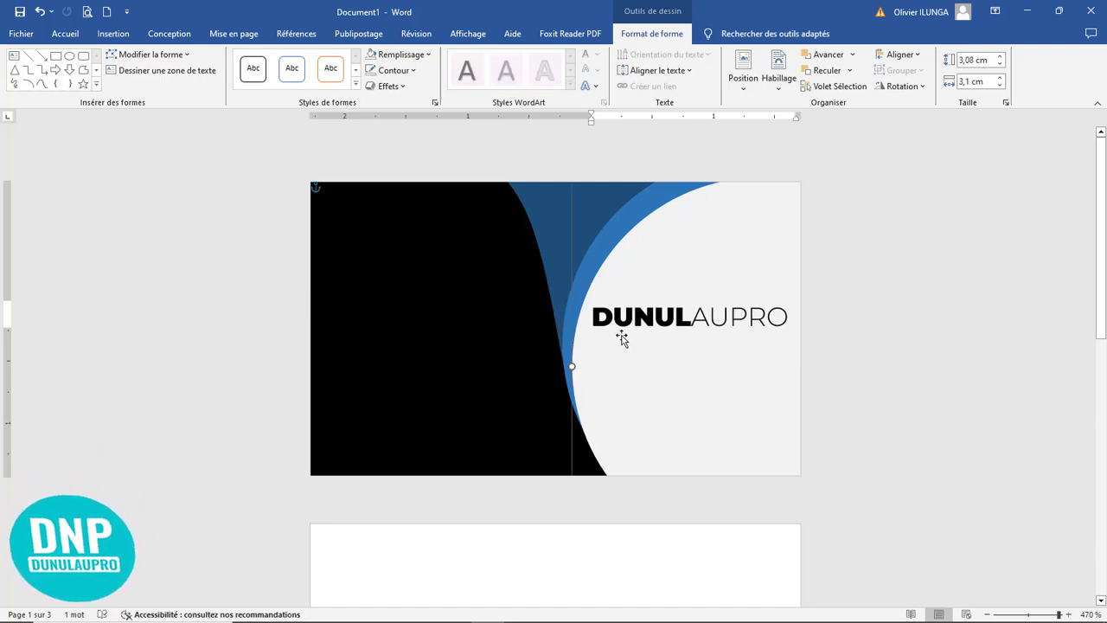
{"action": "left_click", "coordinate": [667, 293]}
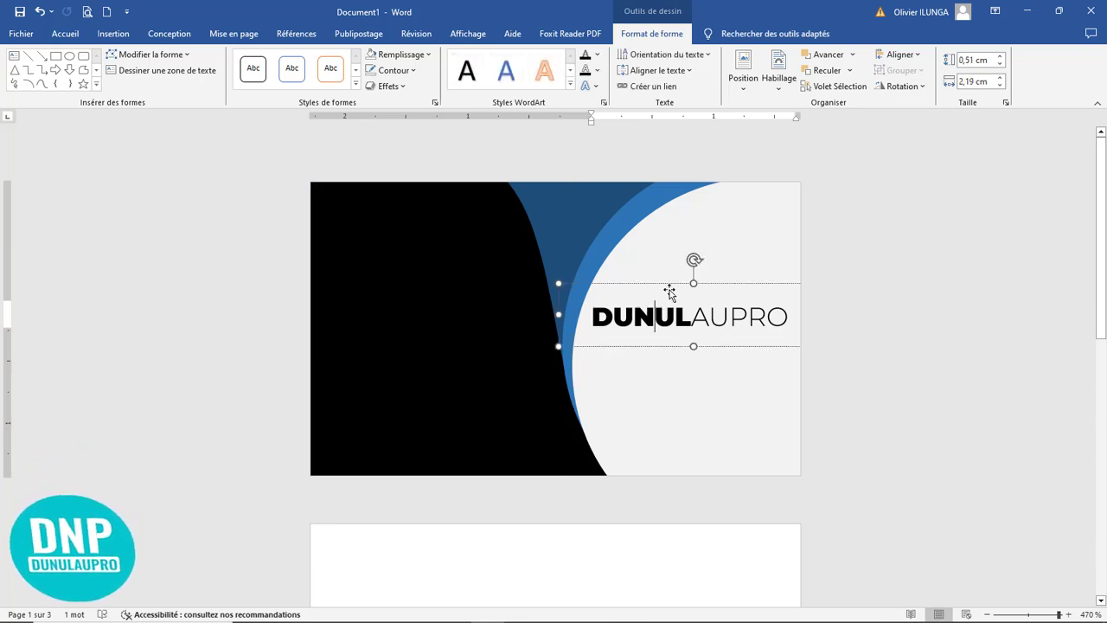
{"action": "left_click_drag", "start_coordinate": [667, 294], "coordinate": [662, 309]}
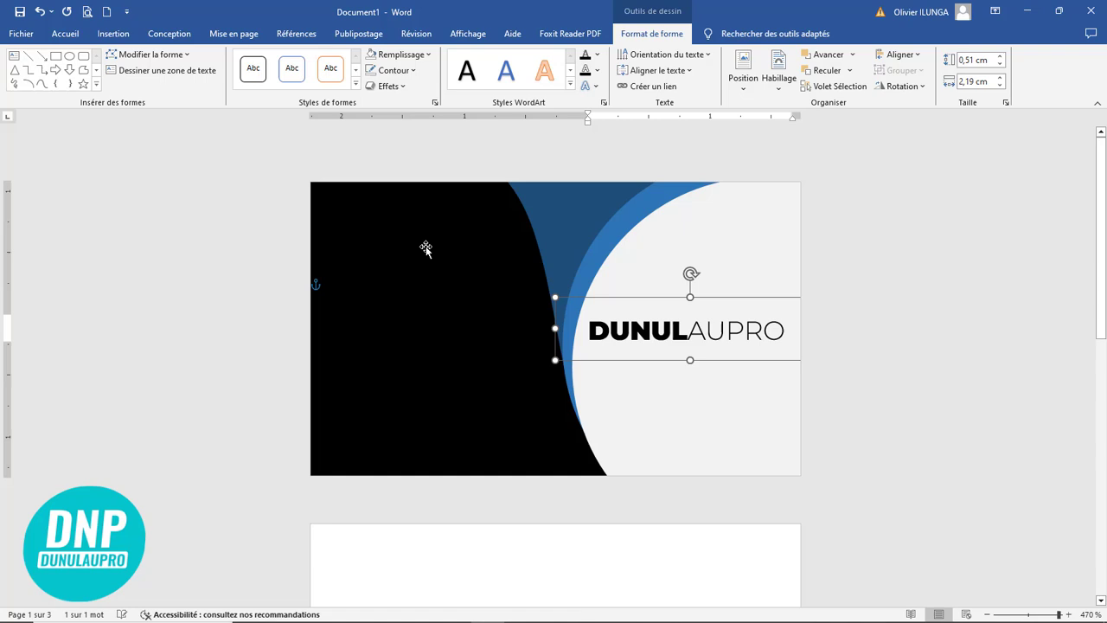
Step: Draw a small rounded rectangle about 0,3 cm high and 0,13 cm wide on the upper part of the black shape
{"action": "left_click", "coordinate": [68, 38]}
{"action": "left_click", "coordinate": [113, 35]}
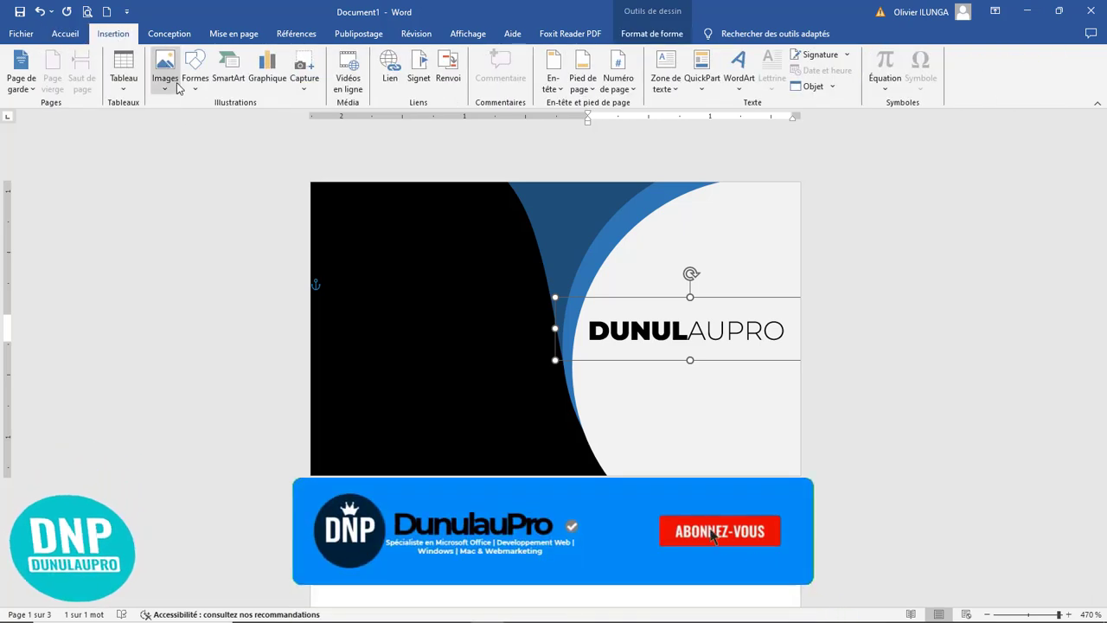
{"action": "left_click", "coordinate": [195, 76]}
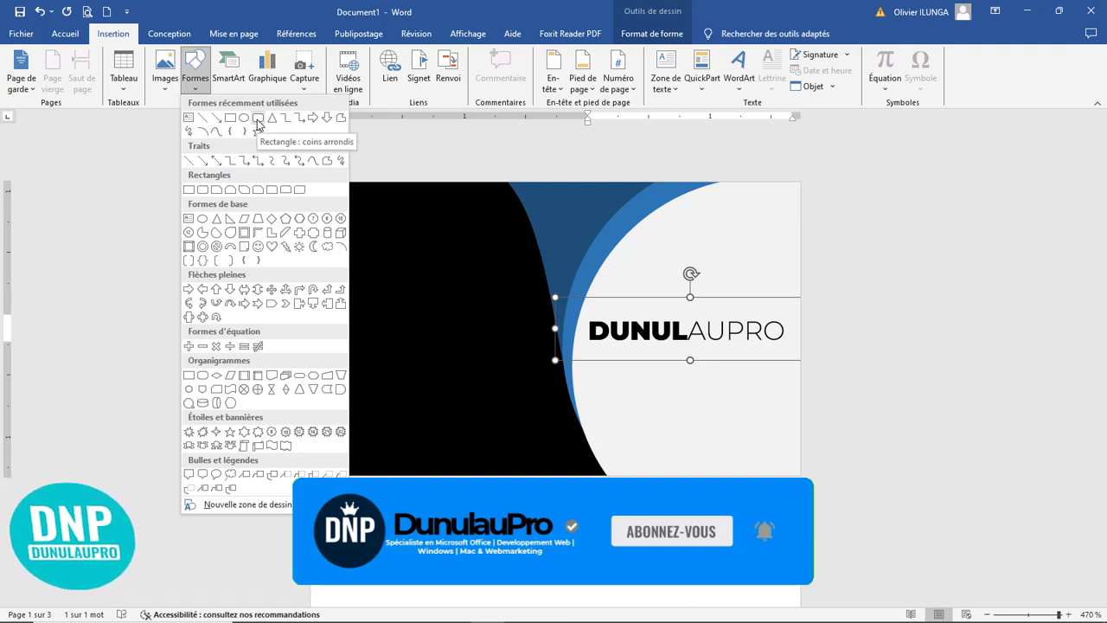
{"action": "left_click", "coordinate": [258, 119]}
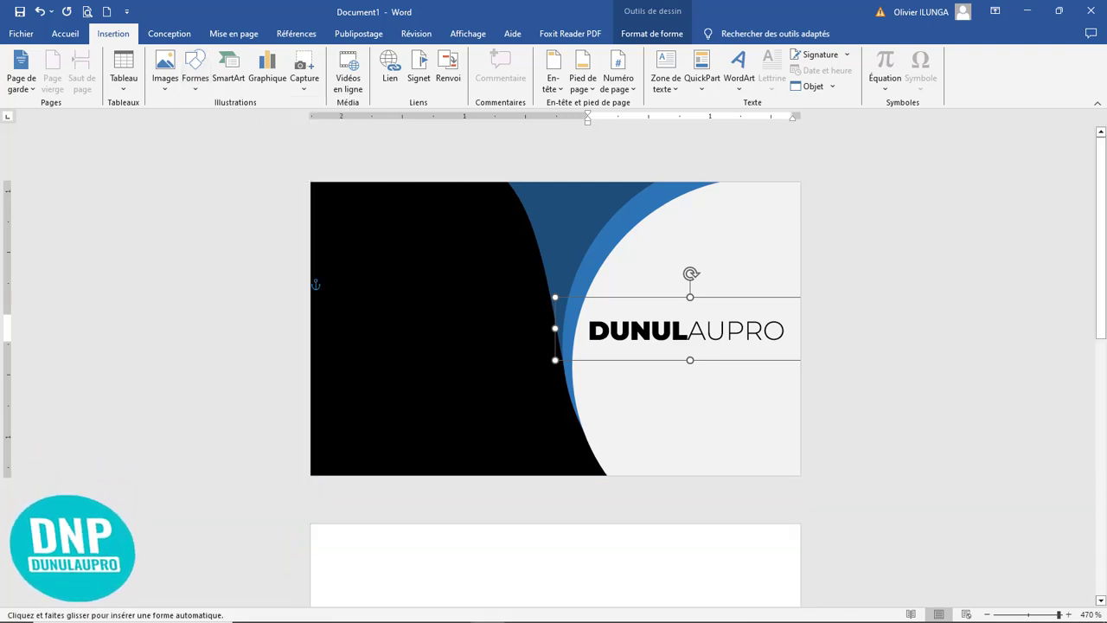
{"action": "left_click_drag", "start_coordinate": [378, 241], "coordinate": [396, 265]}
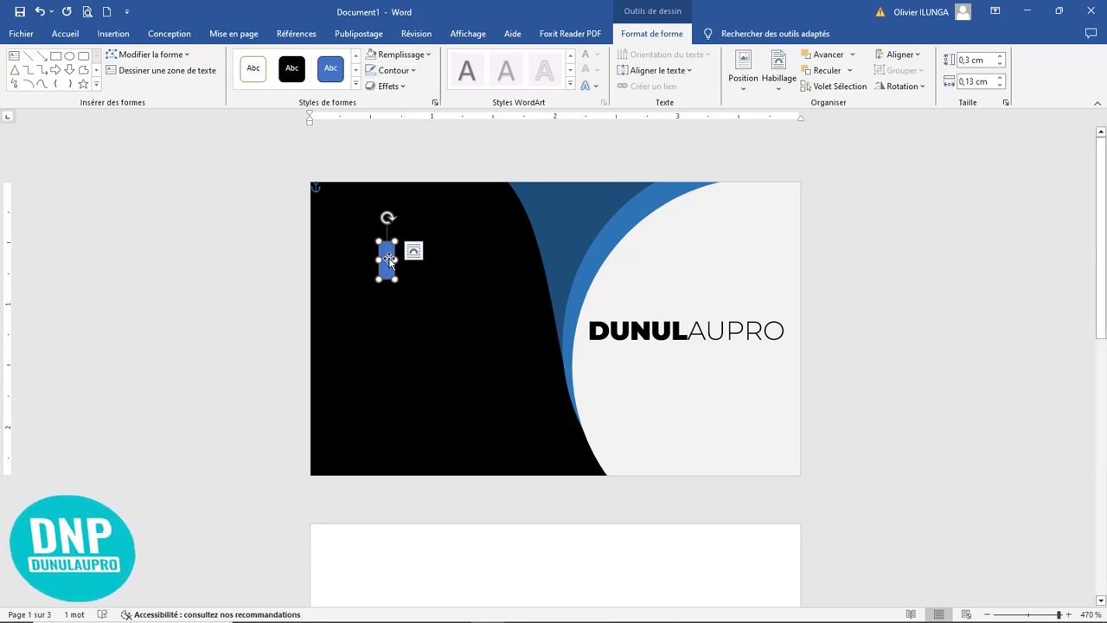
Step: Copy the rounded bar below and to the right of the original, and shorten the original to about 0,22 cm high
{"action": "left_click_drag", "start_coordinate": [389, 259], "coordinate": [460, 313]}
{"action": "left_click", "coordinate": [391, 273]}
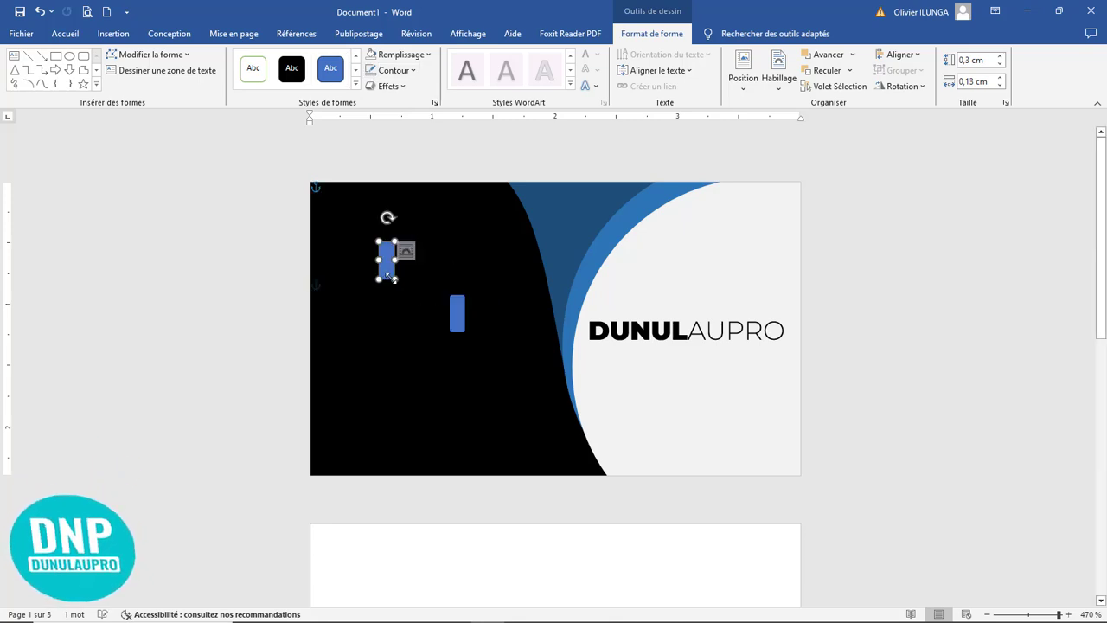
{"action": "left_click_drag", "start_coordinate": [391, 276], "coordinate": [392, 268]}
Step: Arrange three rounded bars side by side, with a middle bar about 0,43 cm high between two bars about 0,22 cm high
{"action": "left_click", "coordinate": [452, 314]}
{"action": "left_click_drag", "start_coordinate": [449, 313], "coordinate": [412, 224]}
{"action": "left_click", "coordinate": [391, 267]}
{"action": "left_click", "coordinate": [404, 246]}
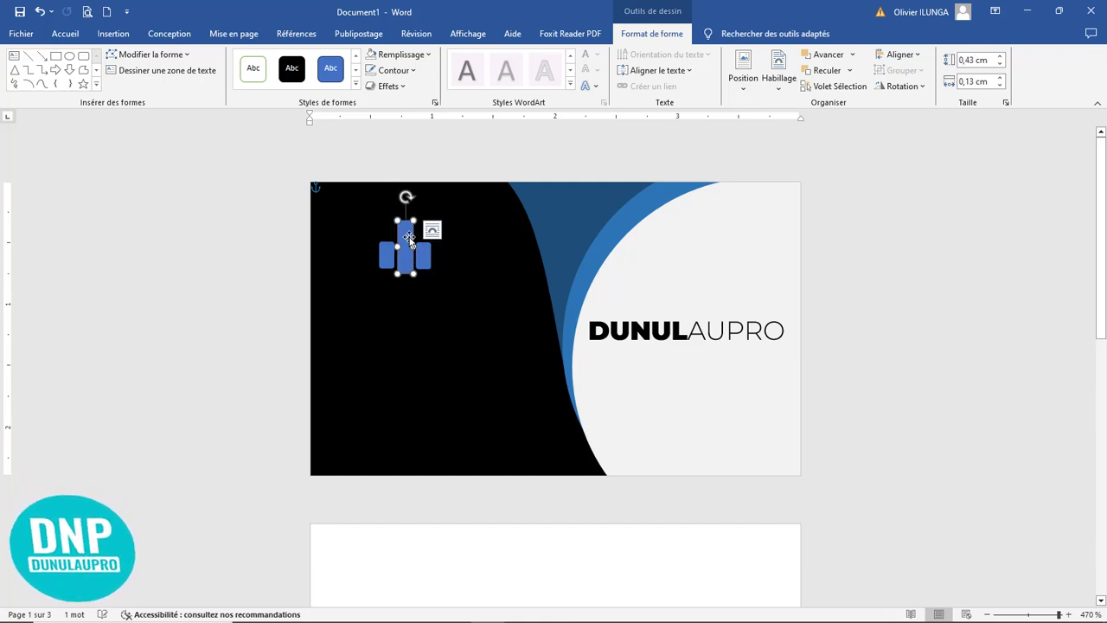
Step: Nudge the short left bar slightly right to bring it closer to the tall middle bar
{"action": "left_click", "coordinate": [458, 275]}
{"action": "left_click", "coordinate": [427, 267]}
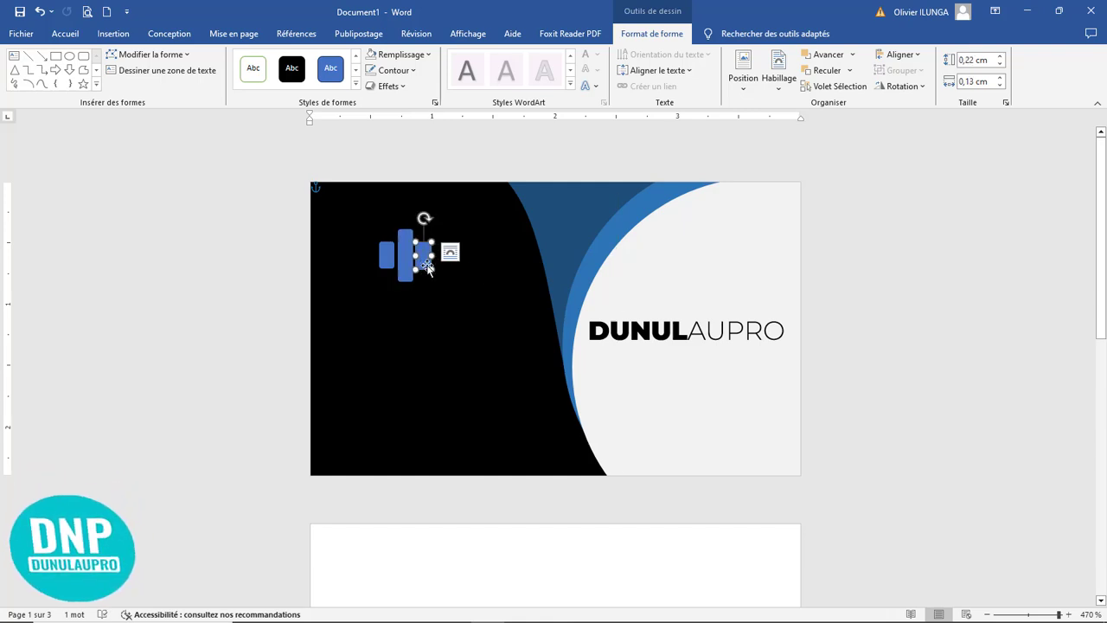
{"action": "left_click_drag", "start_coordinate": [428, 267], "coordinate": [395, 255]}
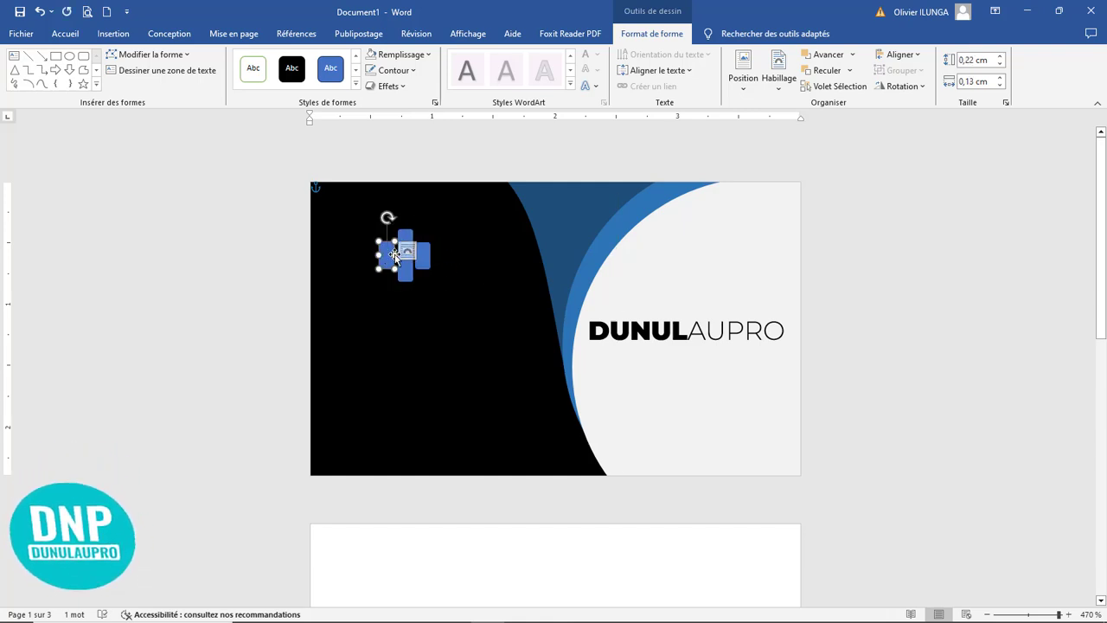
{"action": "key", "text": "Right"}
{"action": "key", "text": "Right"}
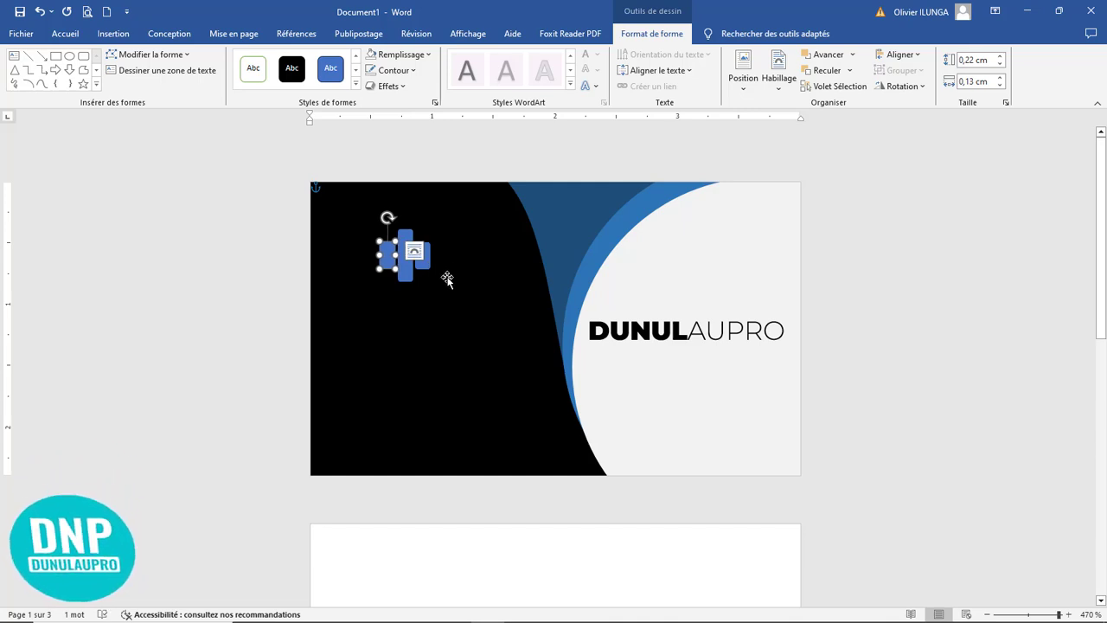
Step: Group the three rounded bars and fill the group with the darker blue theme colour matching the blue ring
{"action": "left_click", "coordinate": [447, 278]}
{"action": "left_click", "coordinate": [405, 270]}
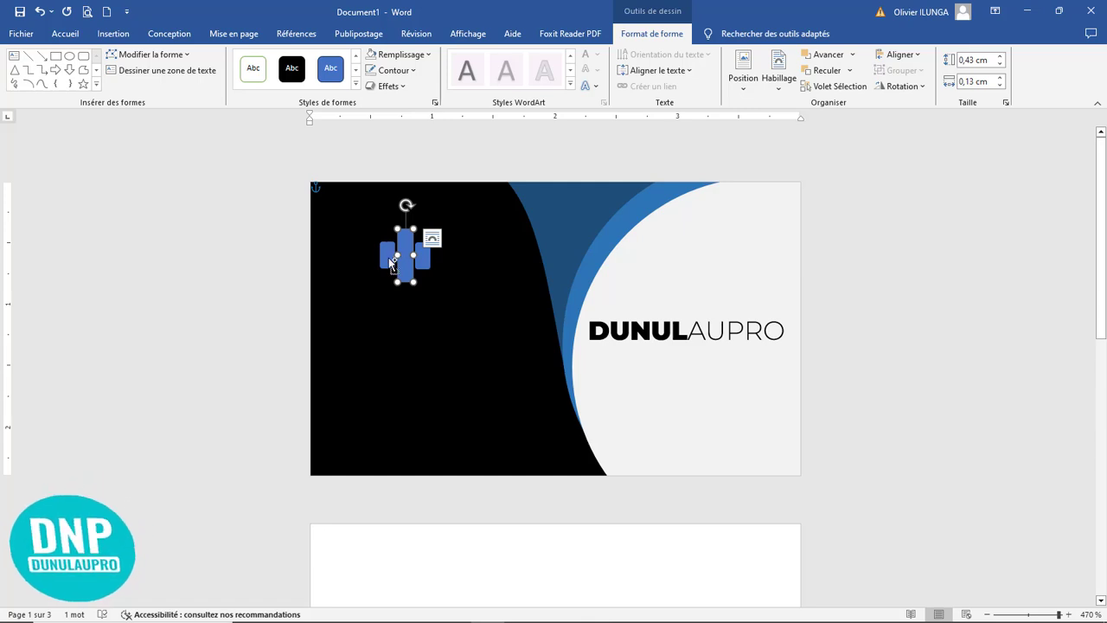
{"action": "left_click", "coordinate": [390, 263], "text": "shift"}
{"action": "left_click", "coordinate": [423, 259], "text": "shift"}
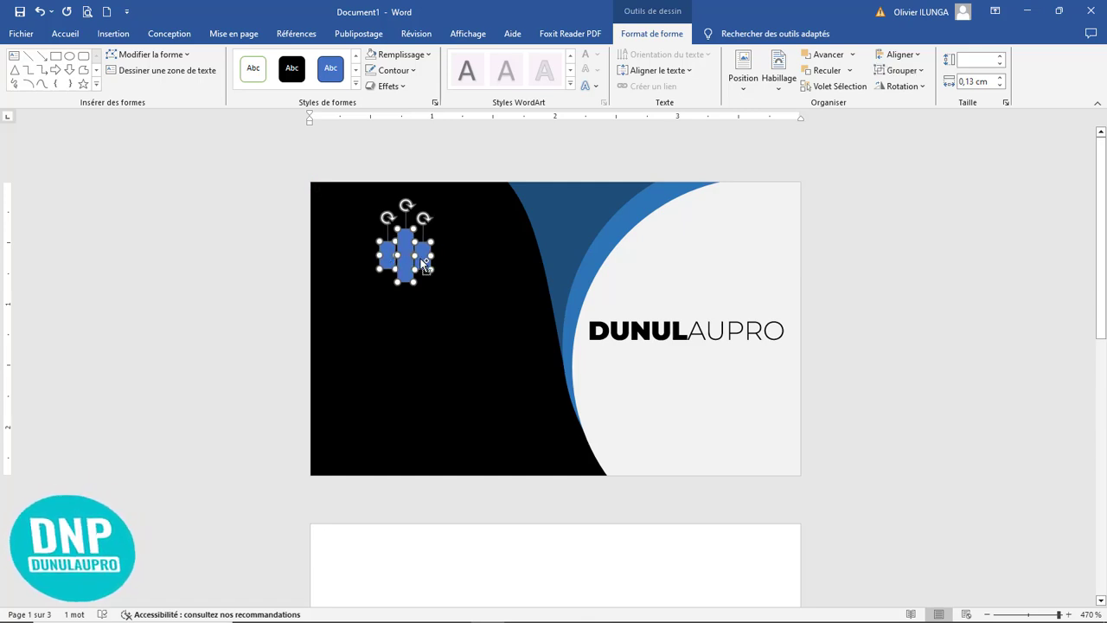
{"action": "left_click", "coordinate": [899, 71]}
{"action": "left_click", "coordinate": [910, 90]}
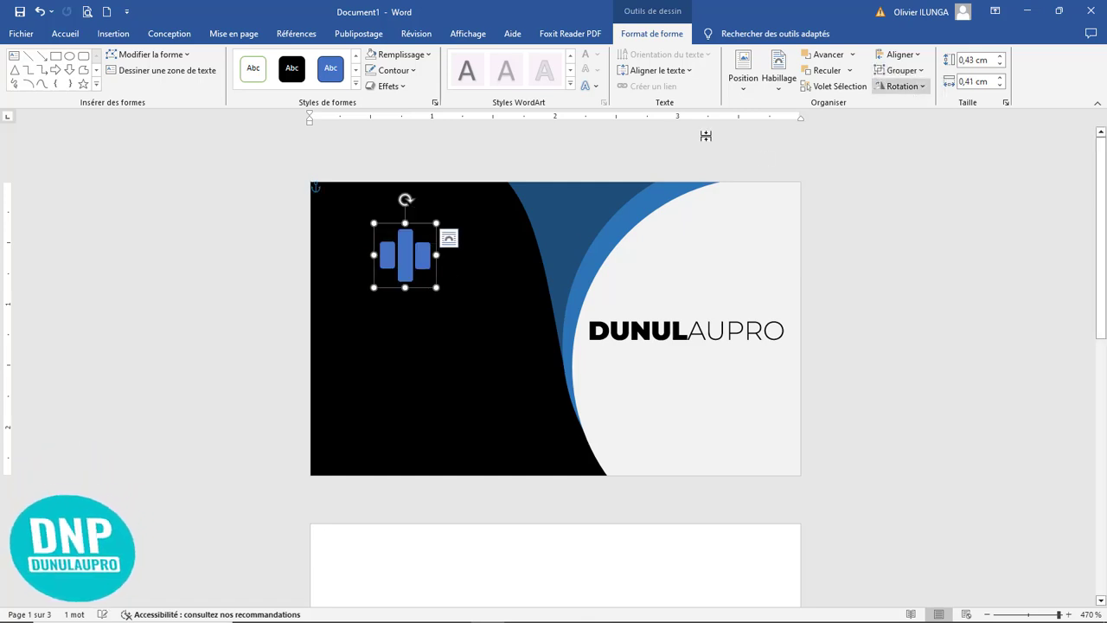
{"action": "left_click", "coordinate": [402, 55]}
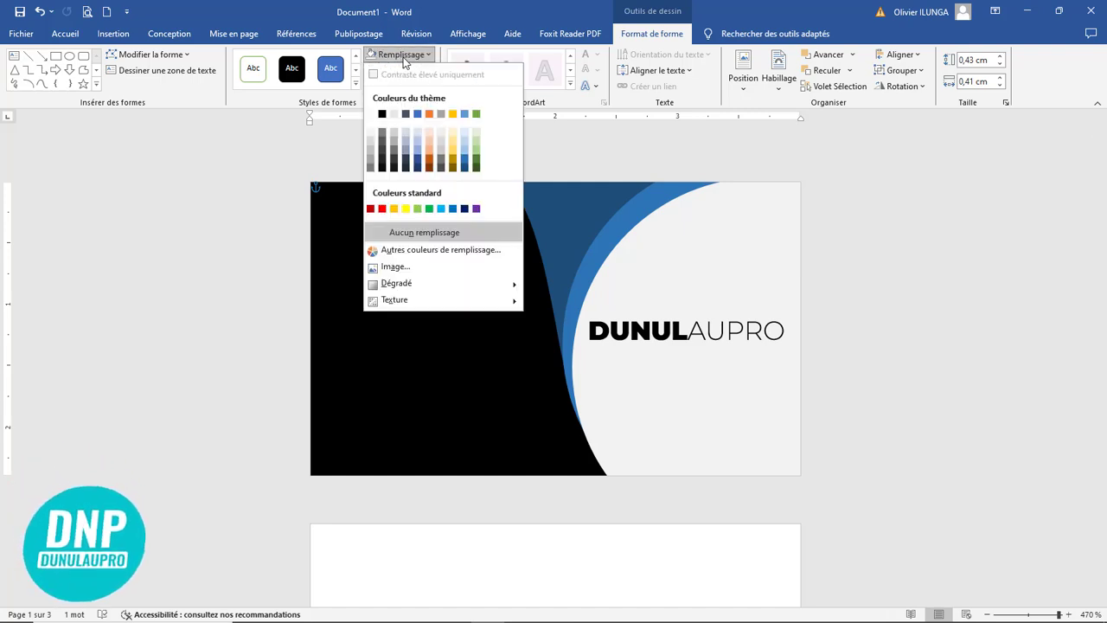
{"action": "left_click", "coordinate": [464, 162]}
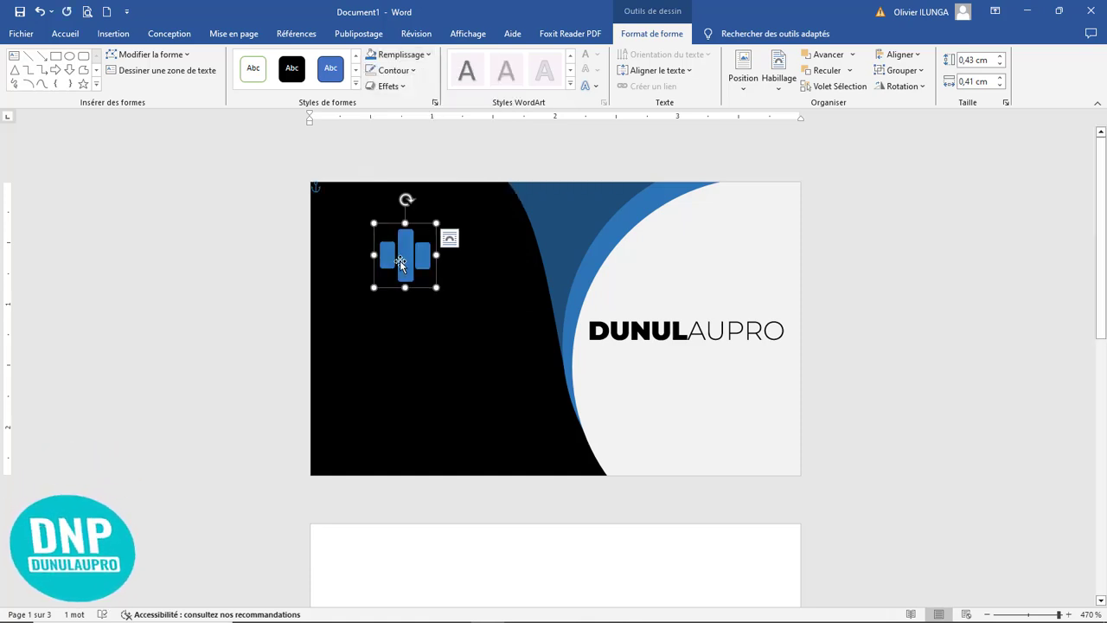
Step: Move the bar group directly above the DUNULAUPRO text and rotate it about 30° clockwise
{"action": "left_click_drag", "start_coordinate": [399, 261], "coordinate": [679, 291]}
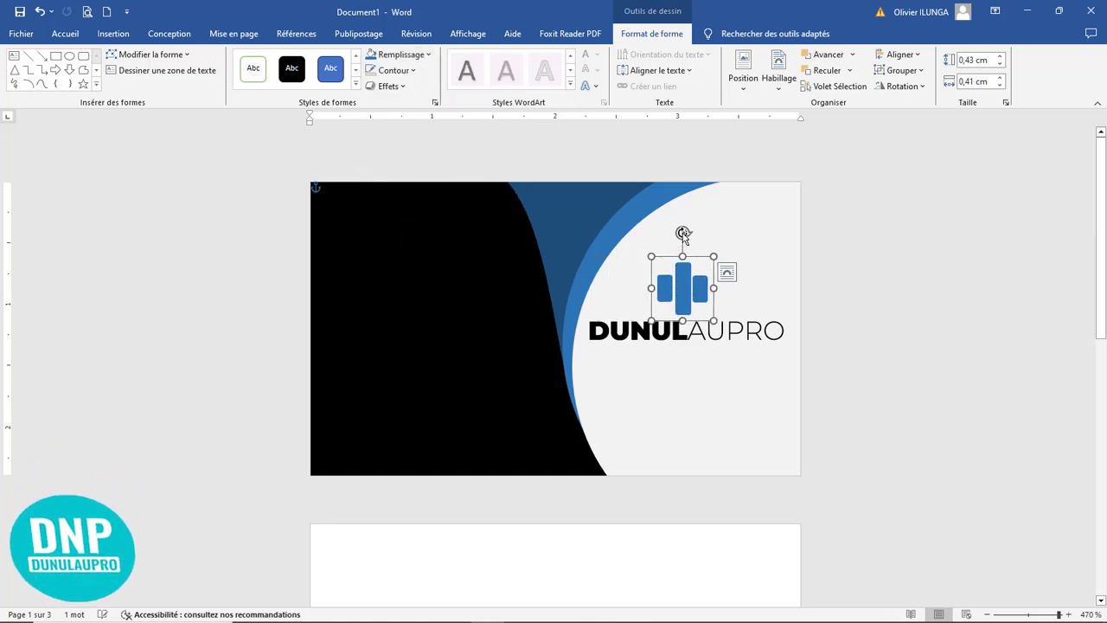
{"action": "left_click_drag", "start_coordinate": [684, 233], "coordinate": [709, 245]}
{"action": "left_click", "coordinate": [714, 398]}
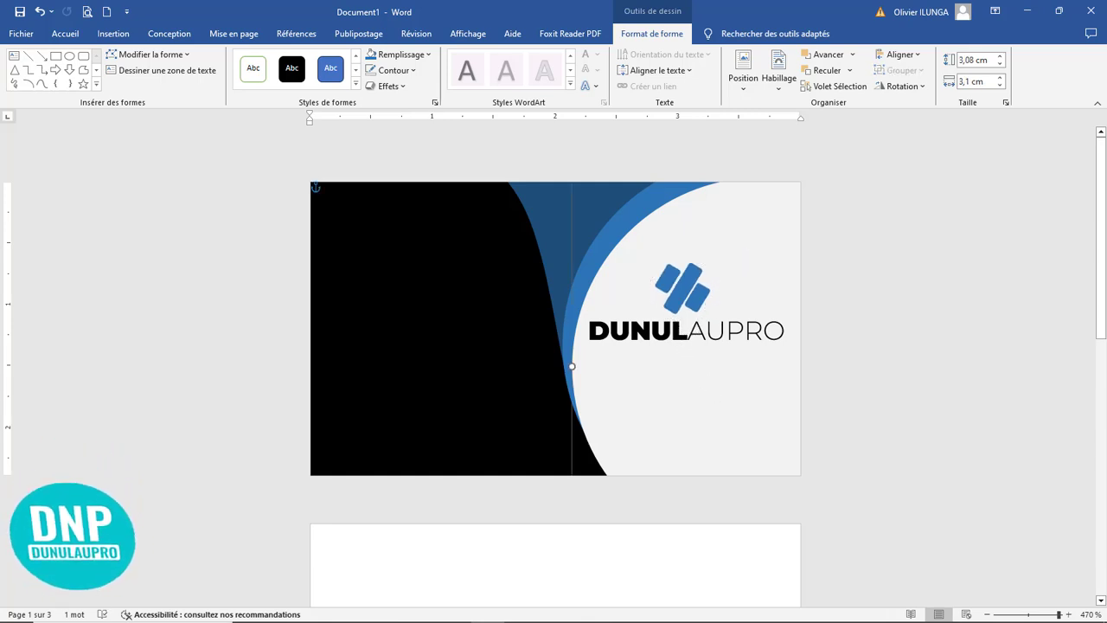
Step: Copy the DUNULAUPRO text box about 0,3 cm below the original and replace the copy's text with Votre partena
{"action": "left_click", "coordinate": [670, 331]}
{"action": "left_click_drag", "start_coordinate": [648, 359], "coordinate": [648, 399]}
{"action": "left_click_drag", "start_coordinate": [749, 370], "coordinate": [552, 374]}
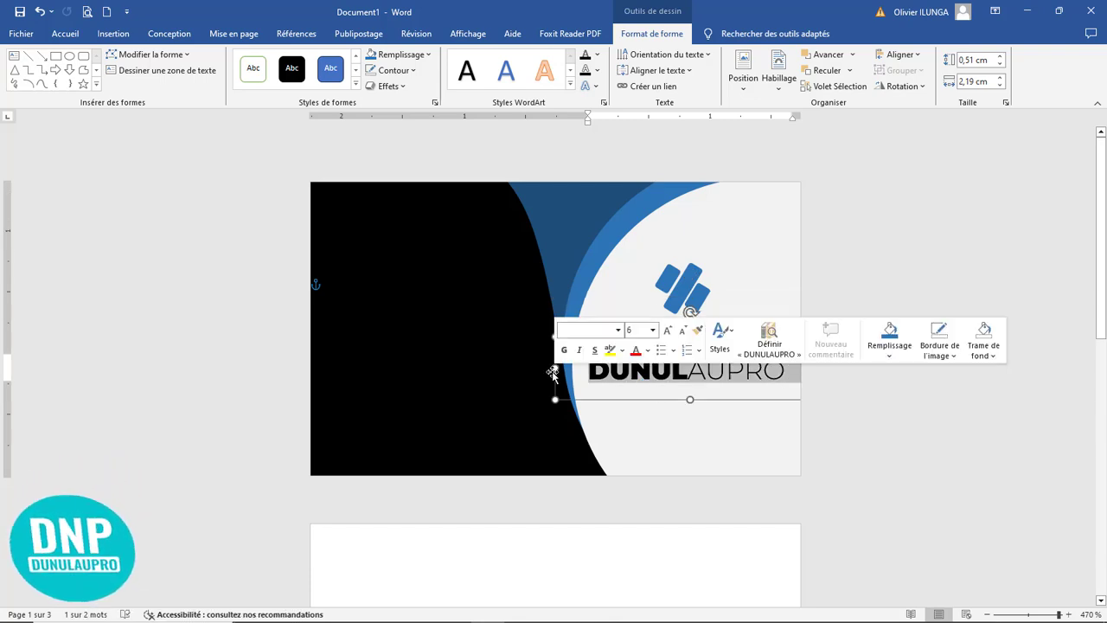
{"action": "type", "text": "votre"}
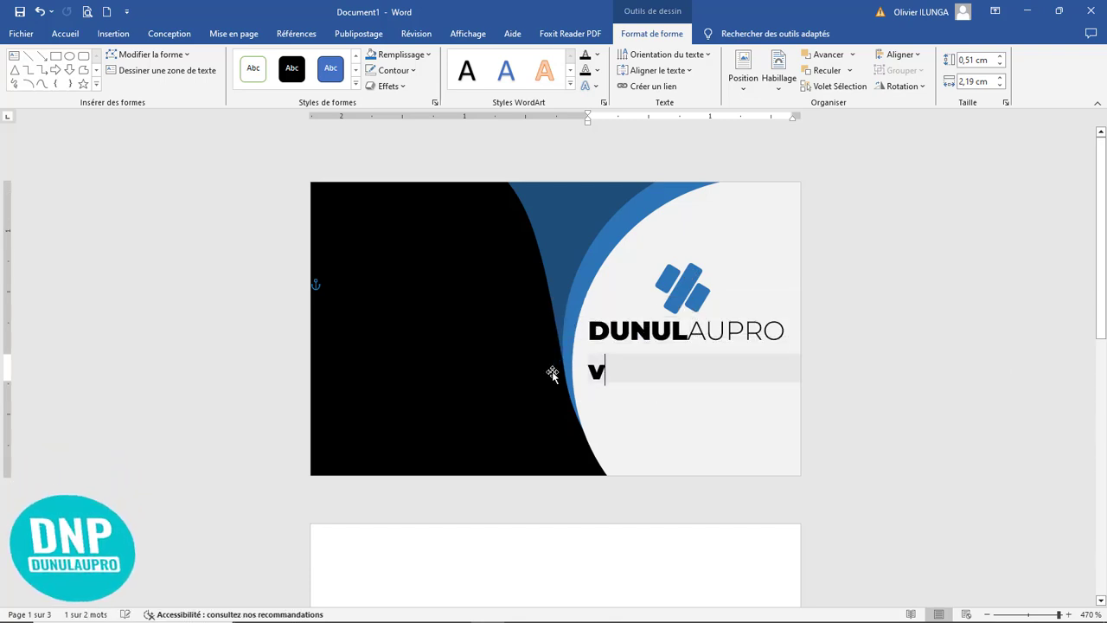
{"action": "type", "text": " part"}
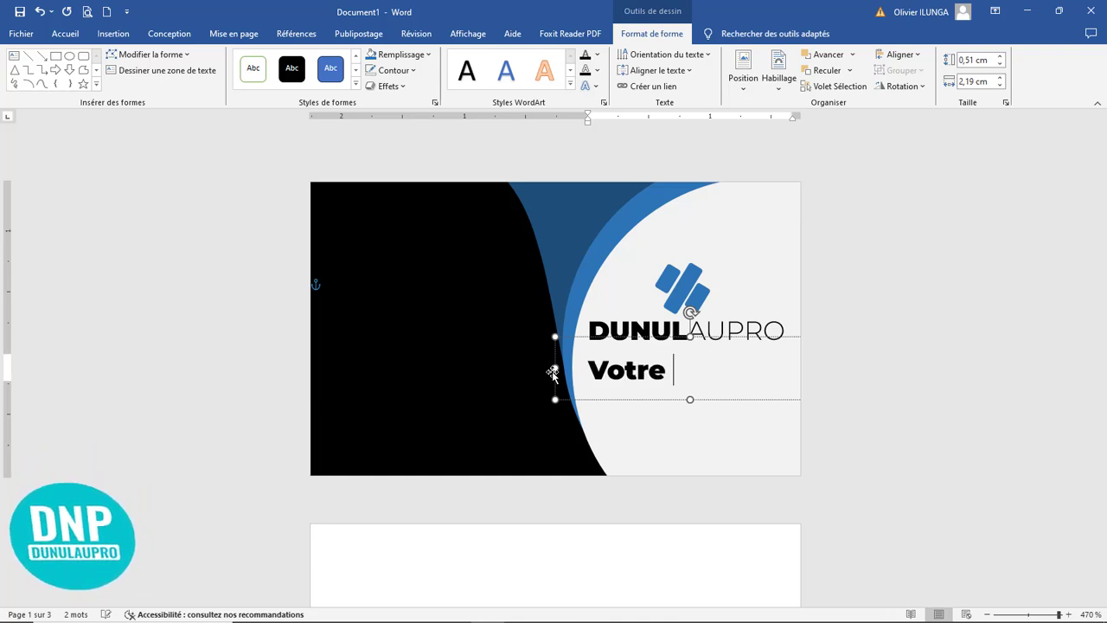
{"action": "type", "text": "ena"}
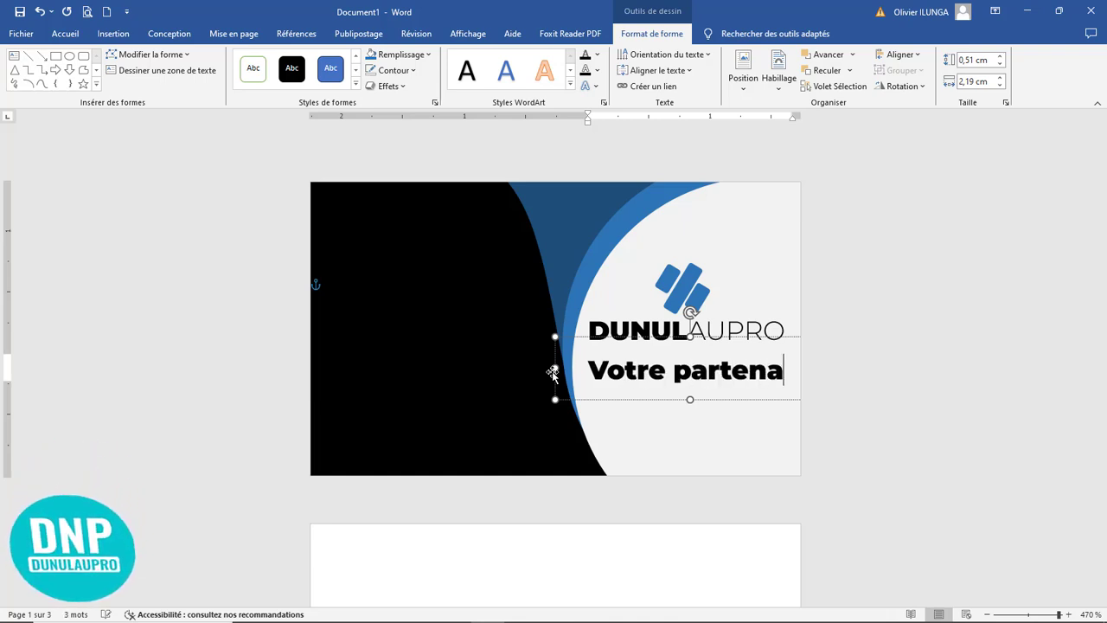
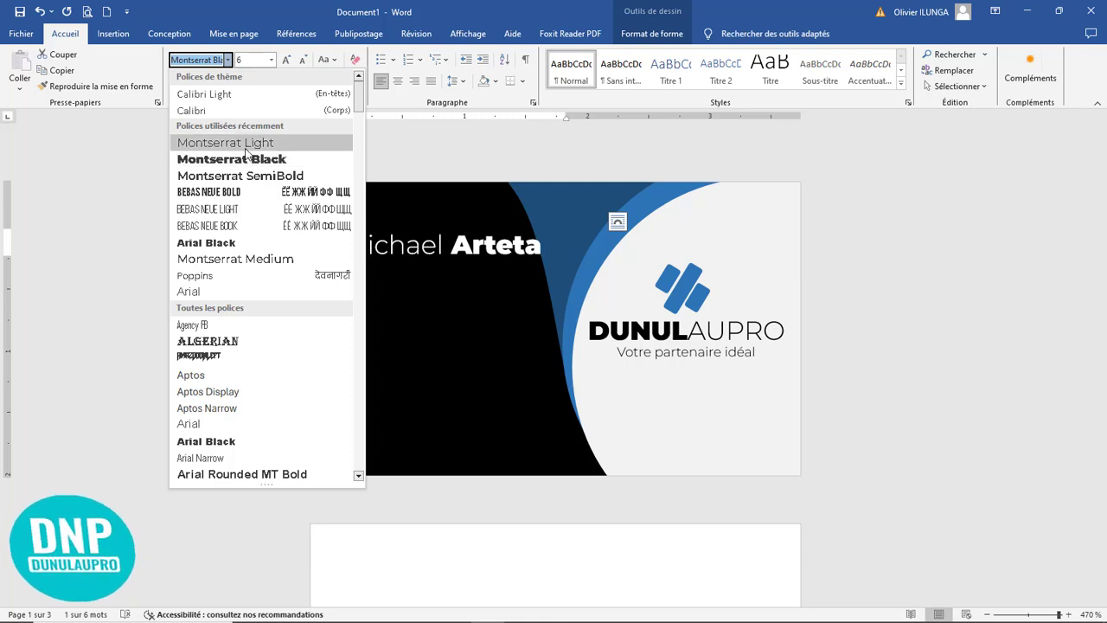
Step: Set the cardholder's first name in Montserrat Light and change the surname to all capitals
{"action": "left_click", "coordinate": [244, 149]}
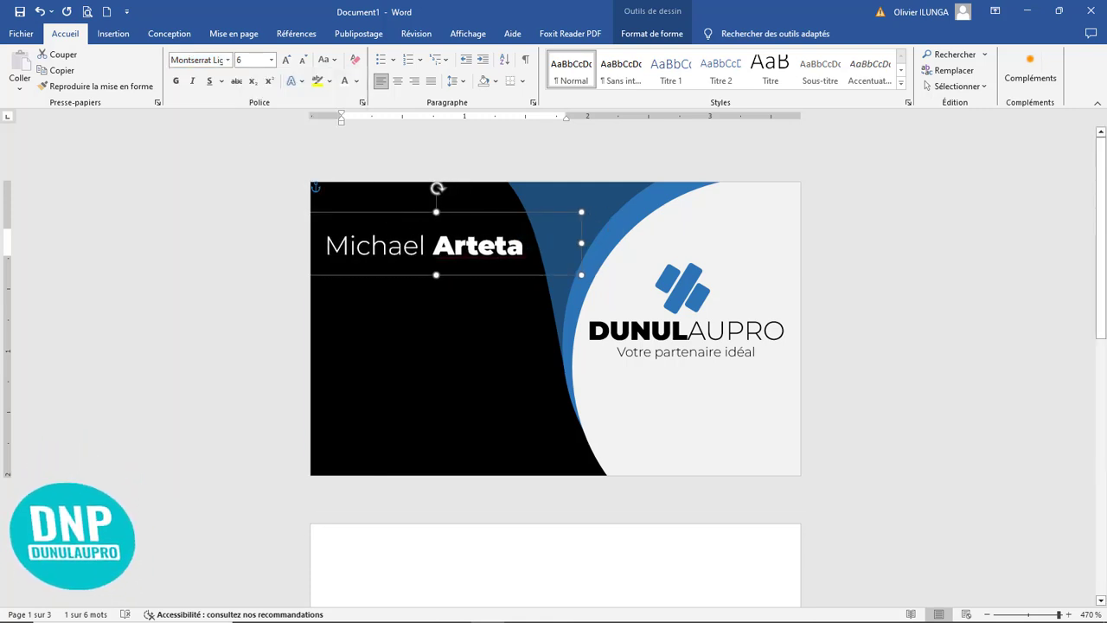
{"action": "left_click", "coordinate": [475, 247]}
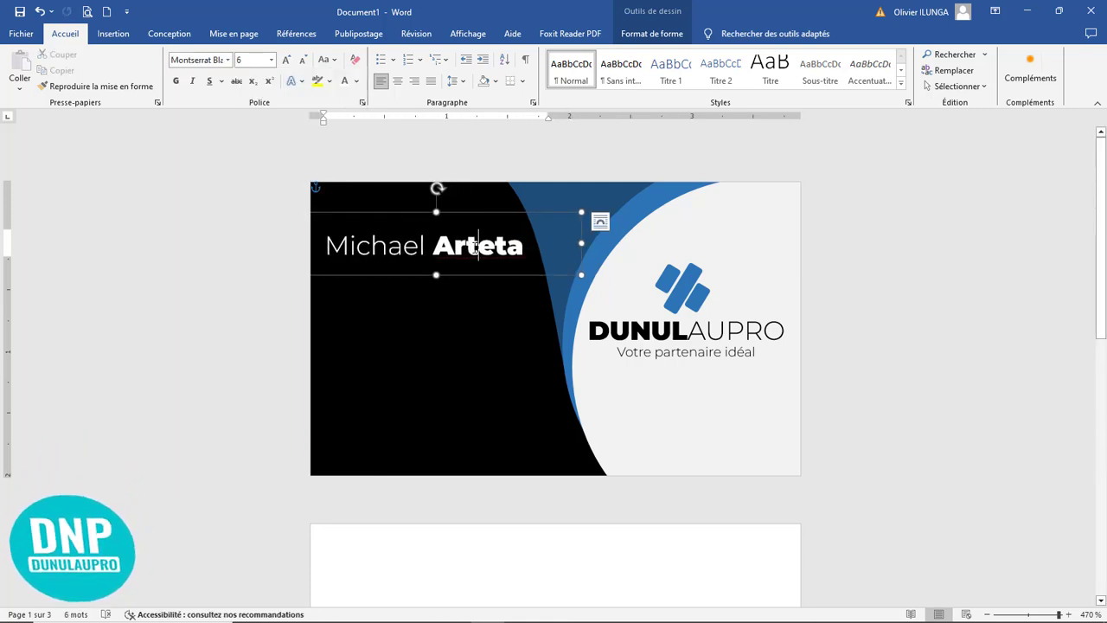
{"action": "key", "text": "shift+F3"}
Step: Move the cardholder's name text box slightly down and left on the black area of the card
{"action": "left_click_drag", "start_coordinate": [521, 220], "coordinate": [508, 239]}
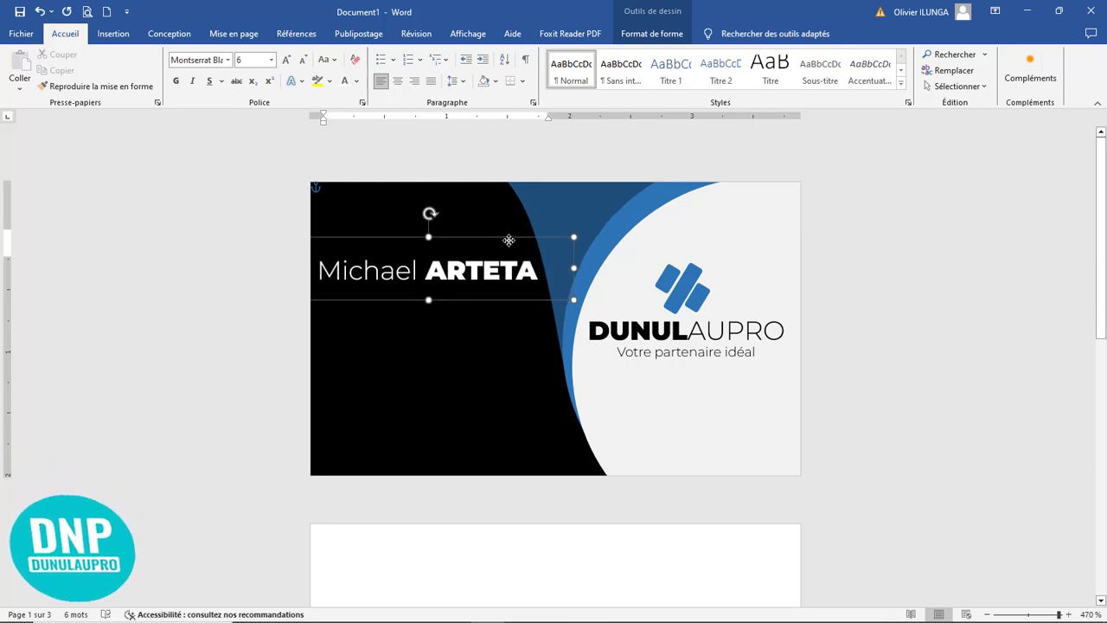
{"action": "left_click", "coordinate": [468, 339]}
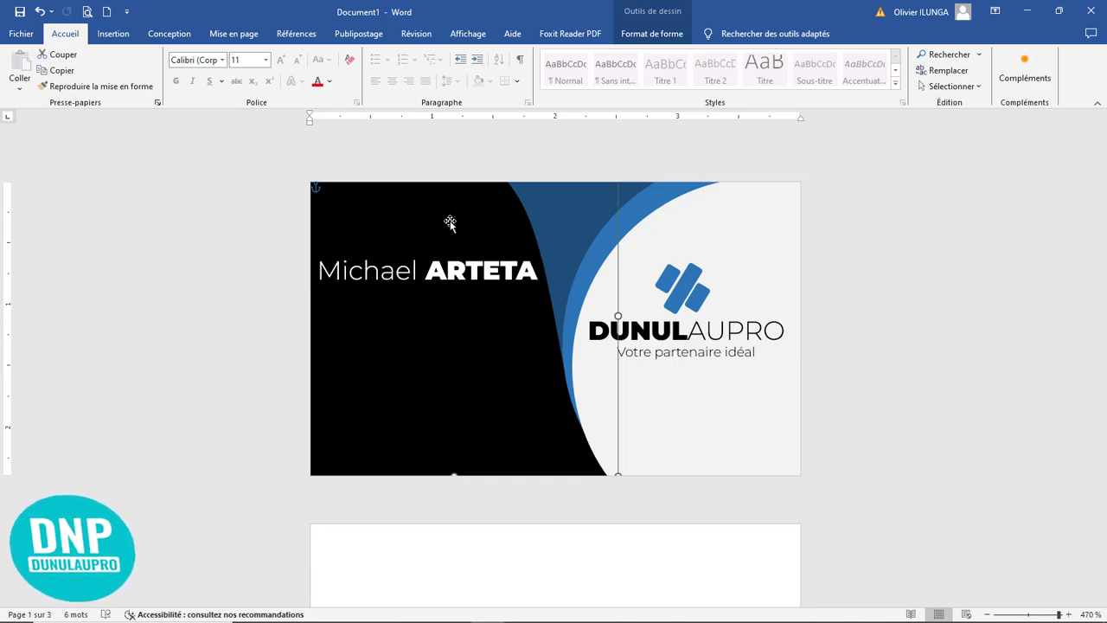
Step: Copy the tagline text box to just below the cardholder's name and make the copy's text white
{"action": "left_click", "coordinate": [685, 356]}
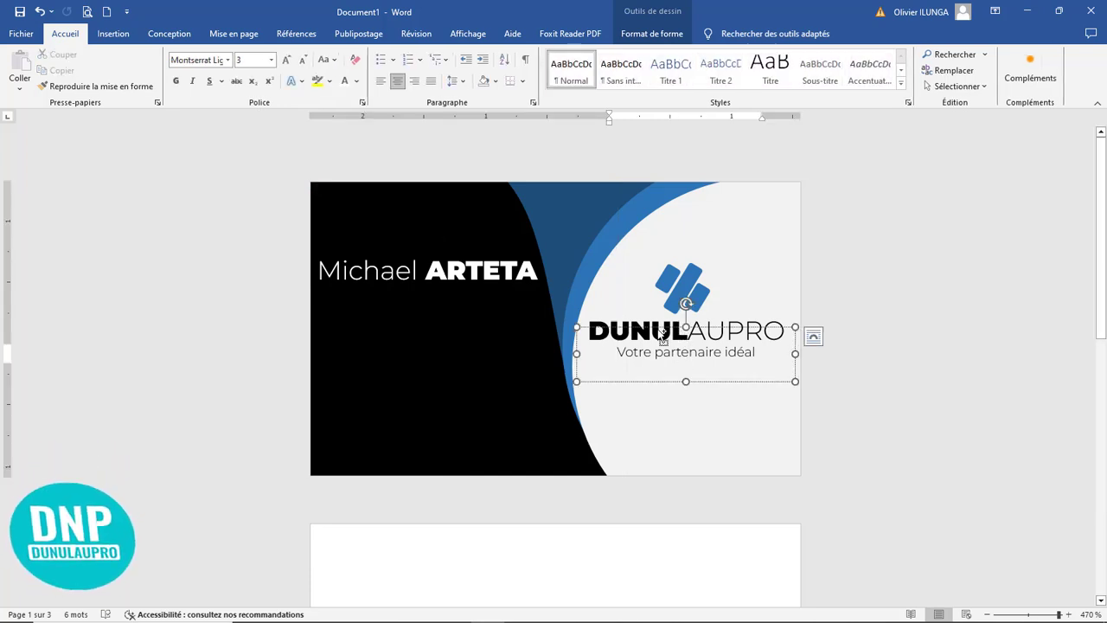
{"action": "left_click_drag", "start_coordinate": [683, 329], "coordinate": [565, 233]}
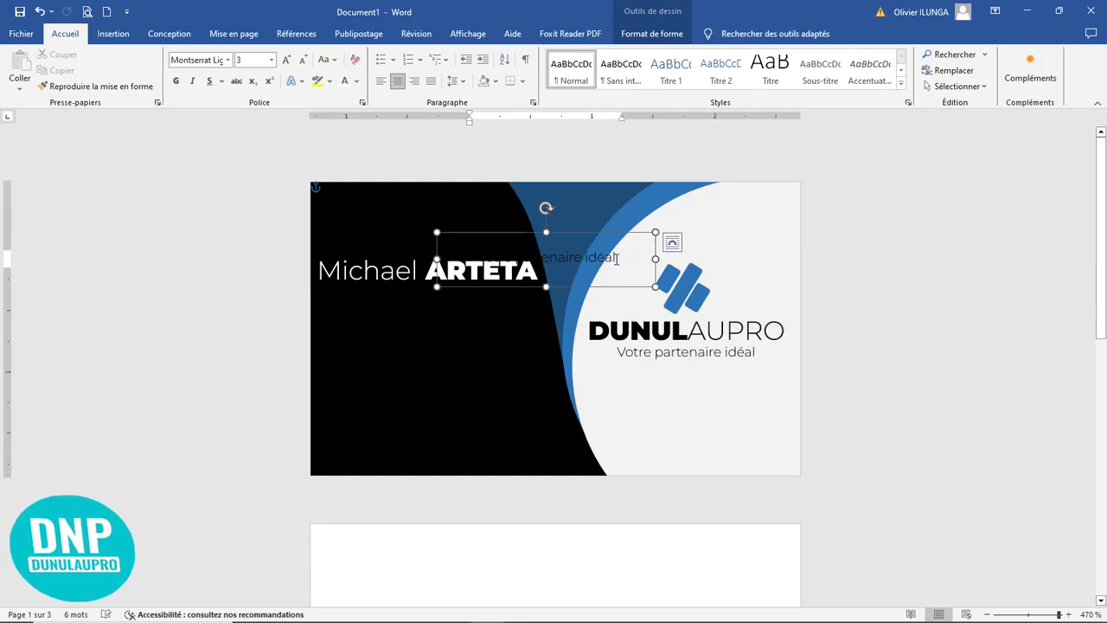
{"action": "left_click_drag", "start_coordinate": [629, 254], "coordinate": [334, 235]}
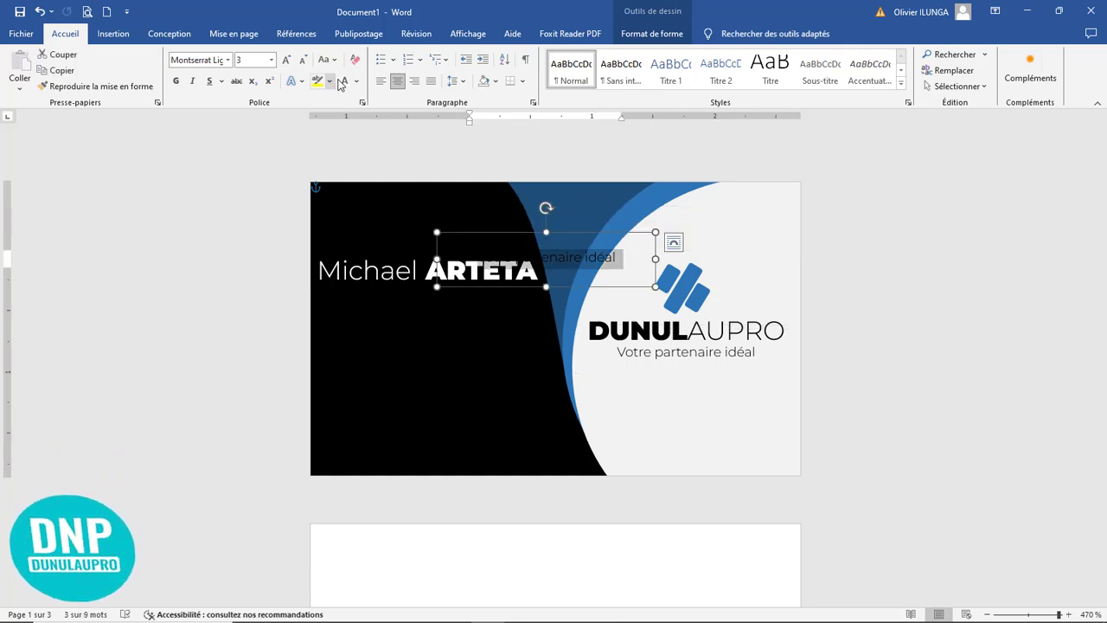
{"action": "left_click_drag", "start_coordinate": [530, 238], "coordinate": [303, 299]}
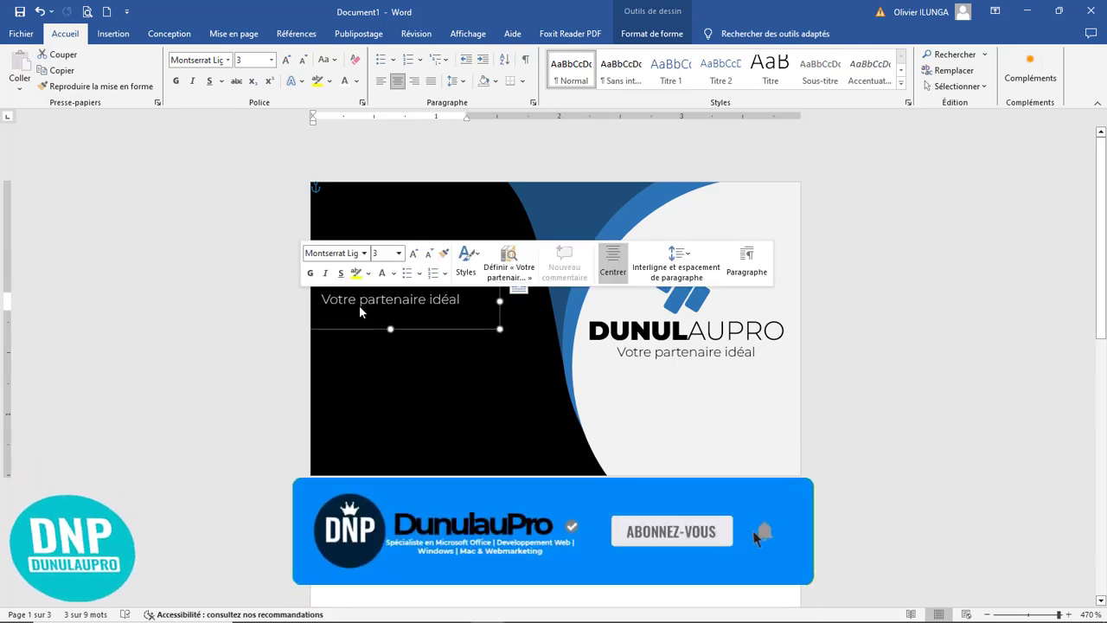
Step: Replace the copied tagline's text with Creative Designer, capitalising both words
{"action": "type", "text": "c"}
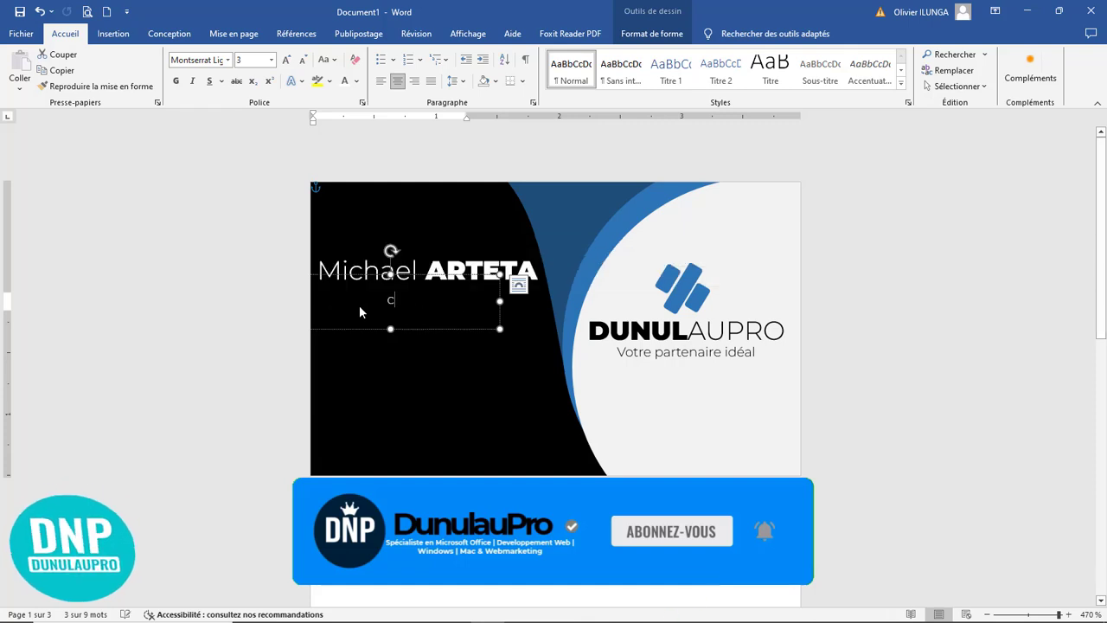
{"action": "type", "text": "reative "}
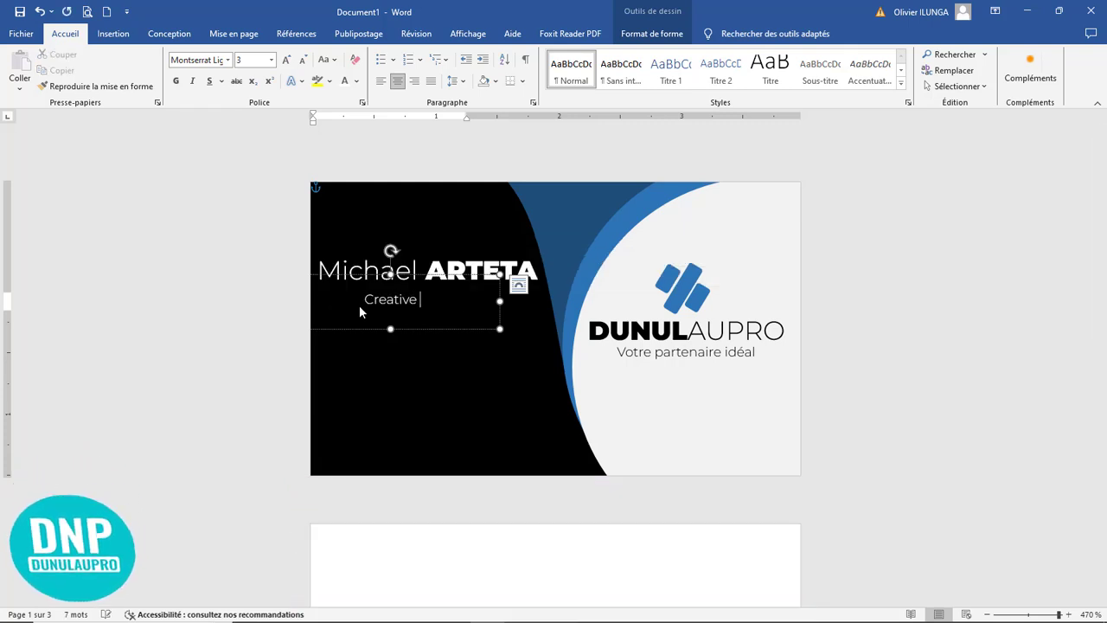
{"action": "type", "text": "designer"}
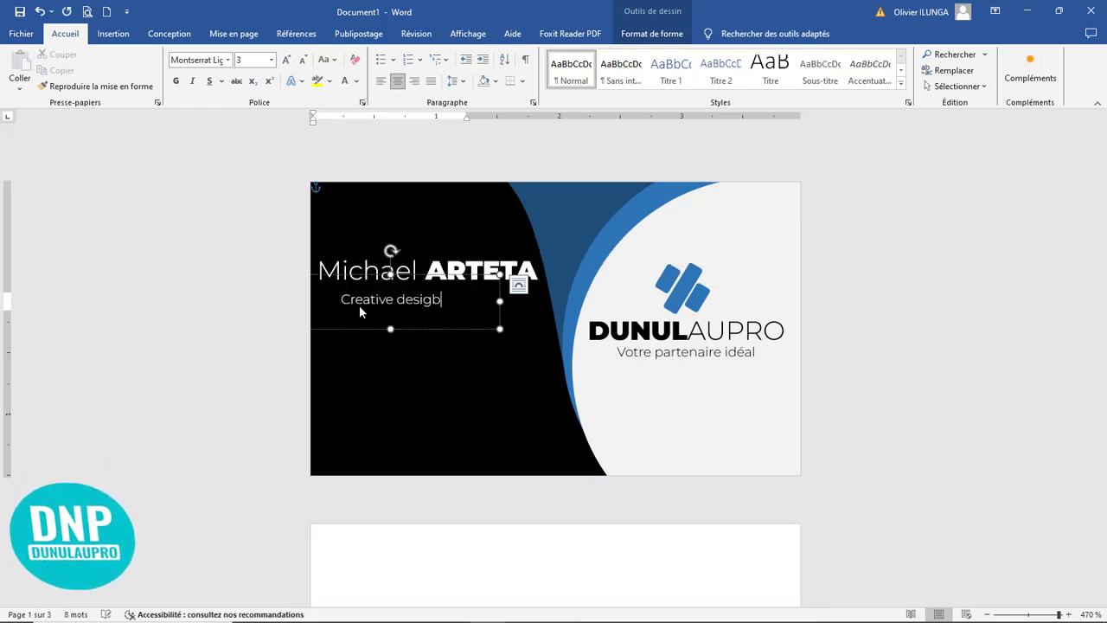
{"action": "key", "text": "shift+F3"}
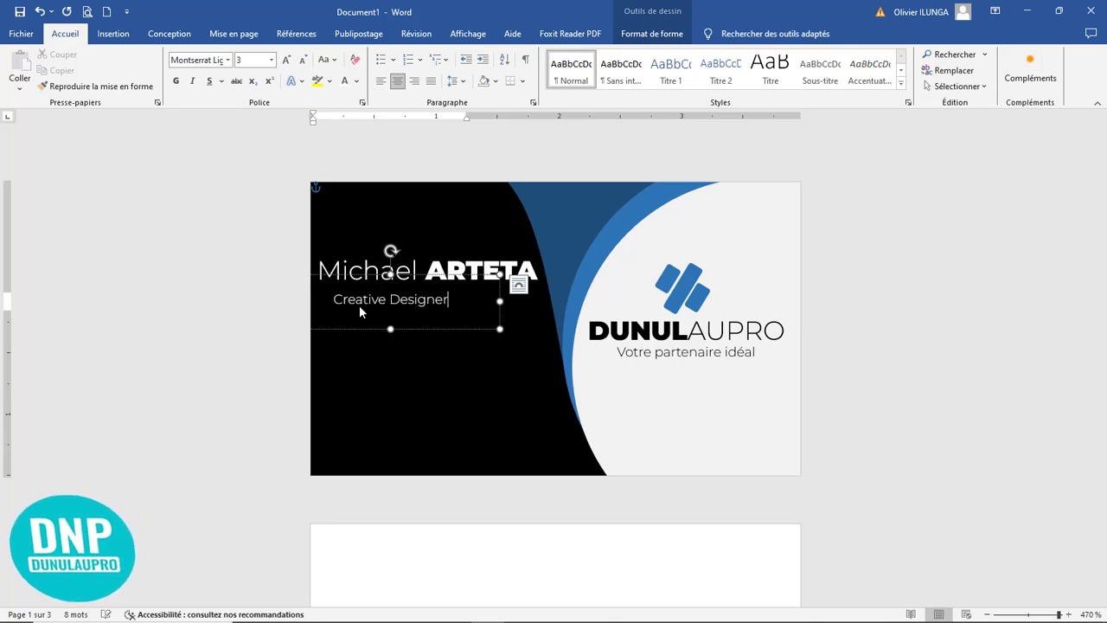
Step: Shift the Creative Designer text box left to line its text up with the start of the name above
{"action": "left_click", "coordinate": [455, 330]}
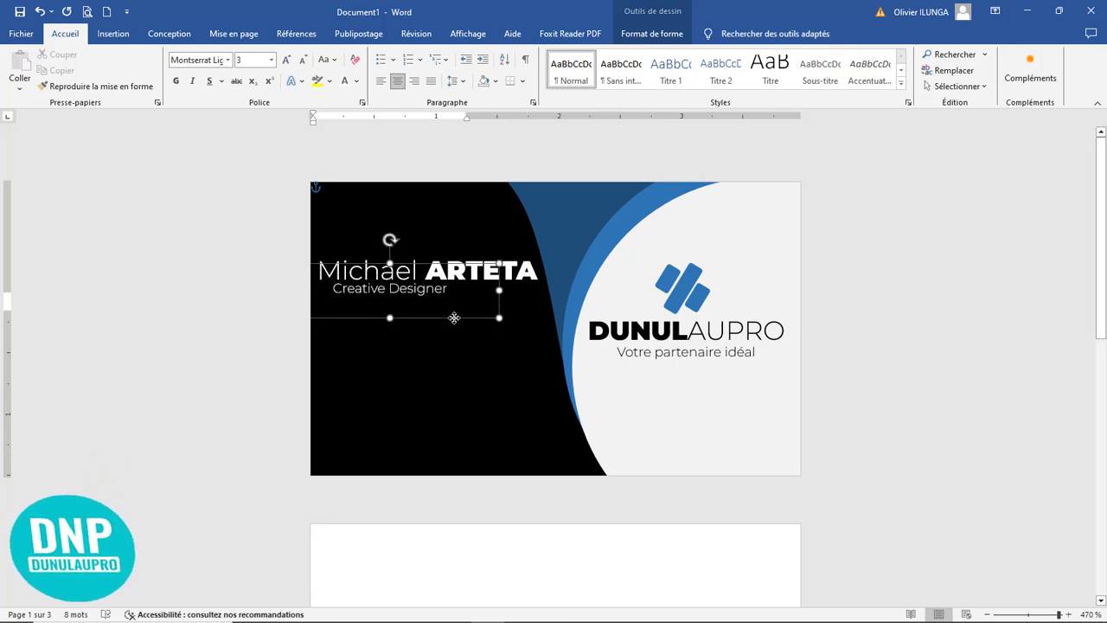
{"action": "left_click_drag", "start_coordinate": [455, 329], "coordinate": [442, 329]}
{"action": "left_click", "coordinate": [482, 403]}
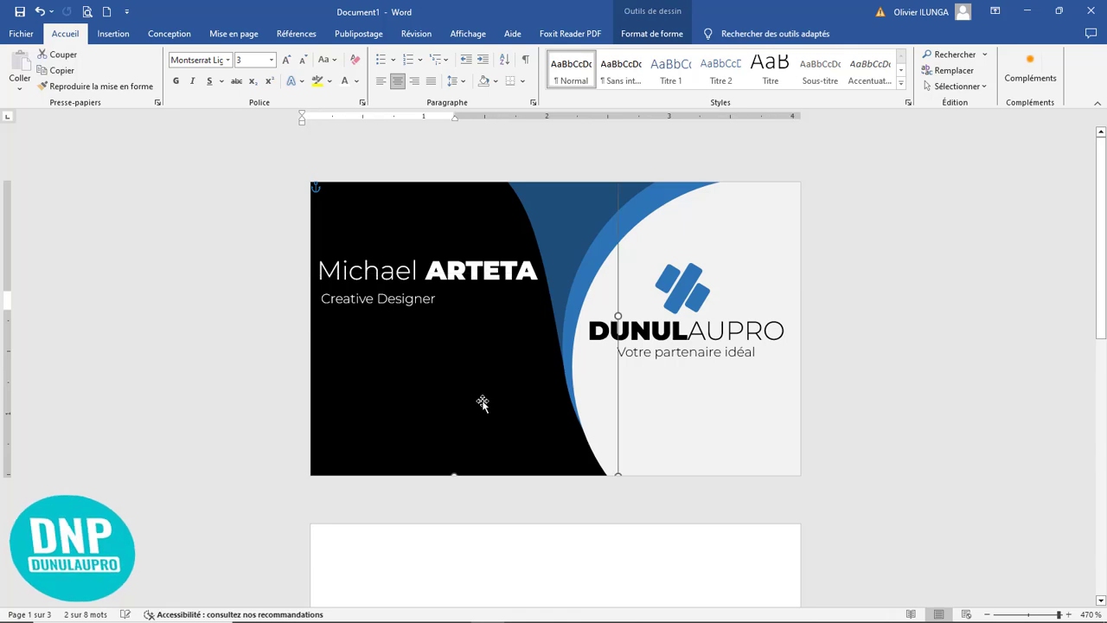
{"action": "left_click", "coordinate": [696, 396]}
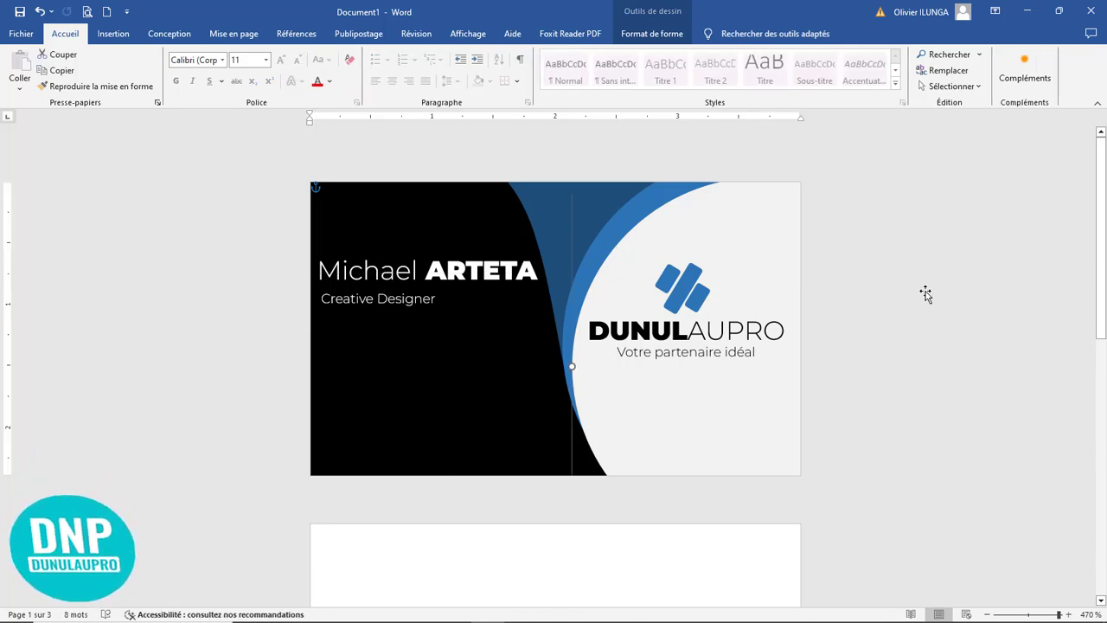
Step: Draw a circle about 0,25 cm wide below Creative Designer and copy it twice straight down to form a column
{"action": "left_click", "coordinate": [116, 36]}
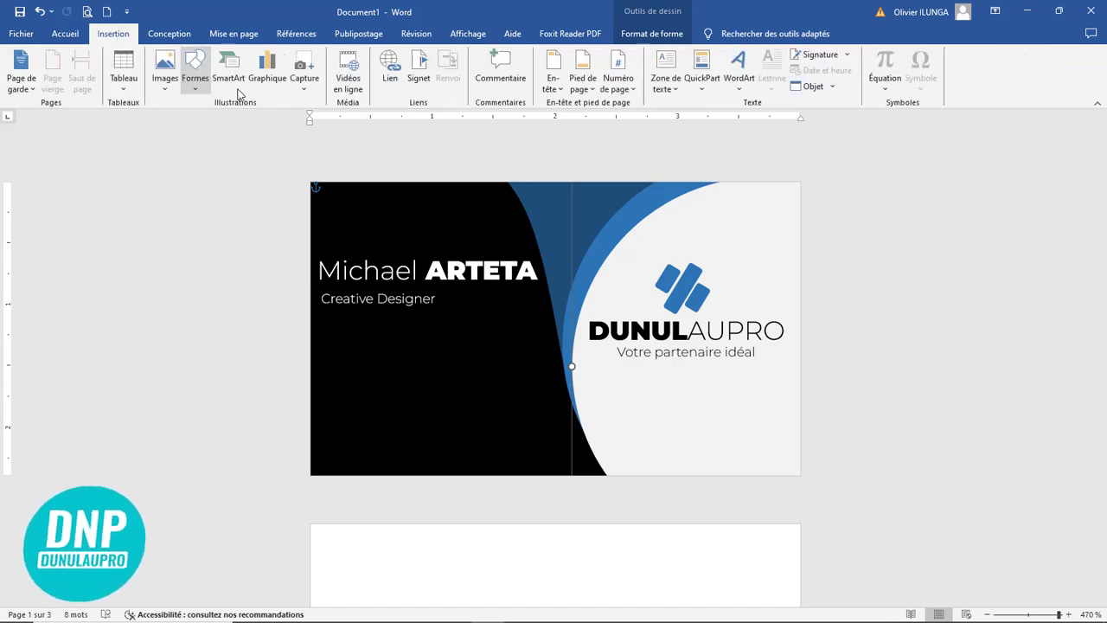
{"action": "left_click", "coordinate": [195, 69]}
{"action": "left_click", "coordinate": [242, 121]}
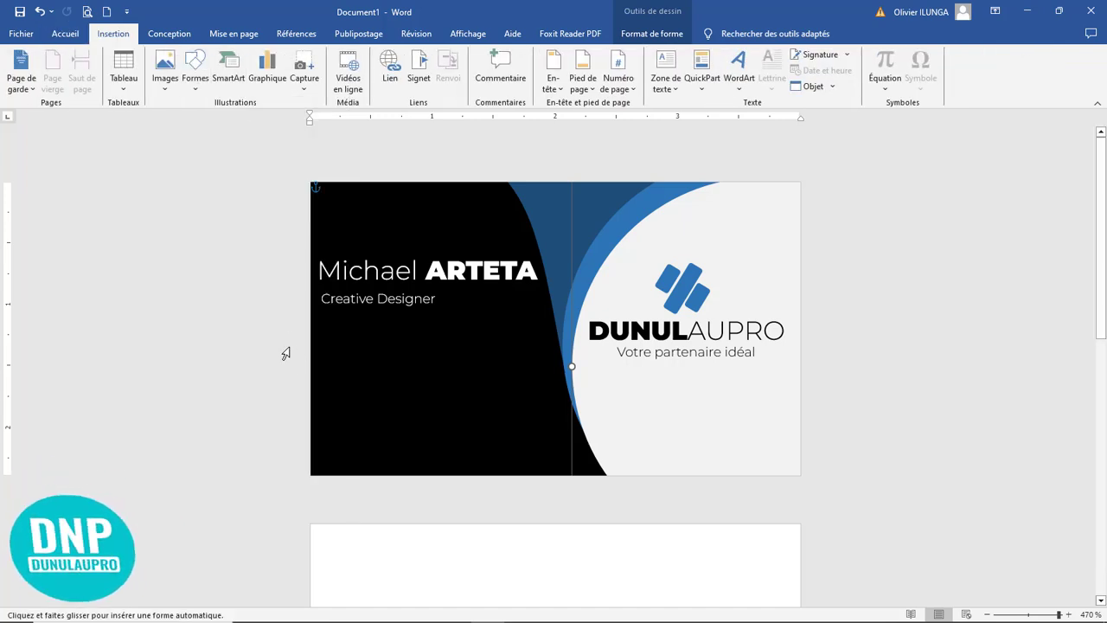
{"action": "left_click_drag", "start_coordinate": [331, 326], "coordinate": [363, 360]}
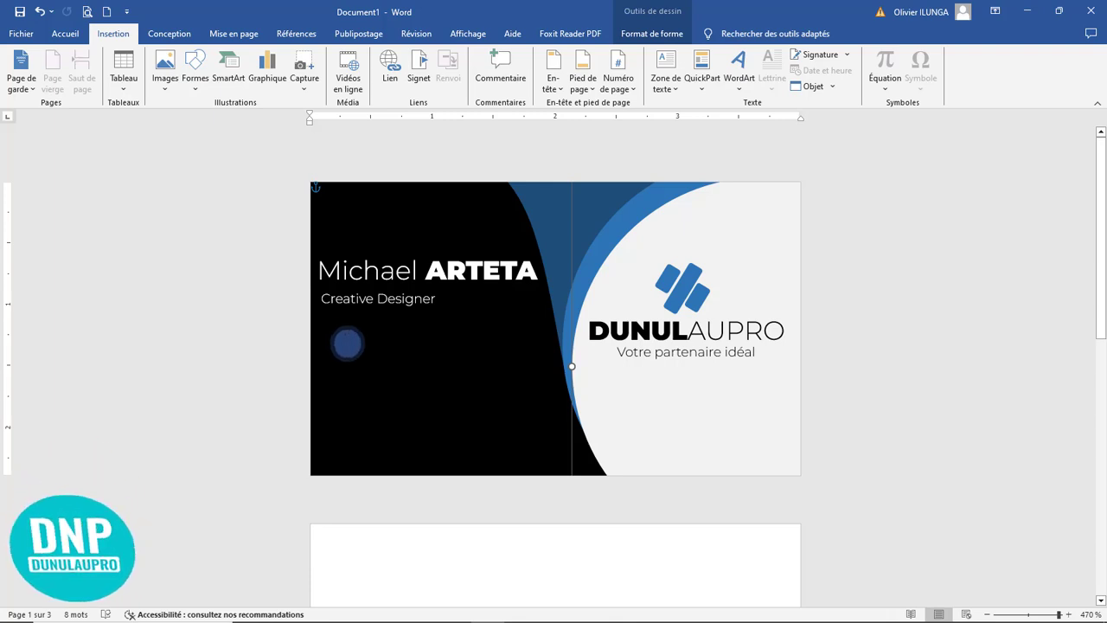
{"action": "mouse_move", "coordinate": [349, 349]}
{"action": "left_mouse_down"}
{"action": "mouse_move", "coordinate": [349, 423]}
{"action": "mouse_move", "coordinate": [309, 368]}
{"action": "mouse_move", "coordinate": [299, 380]}
{"action": "left_mouse_up"}
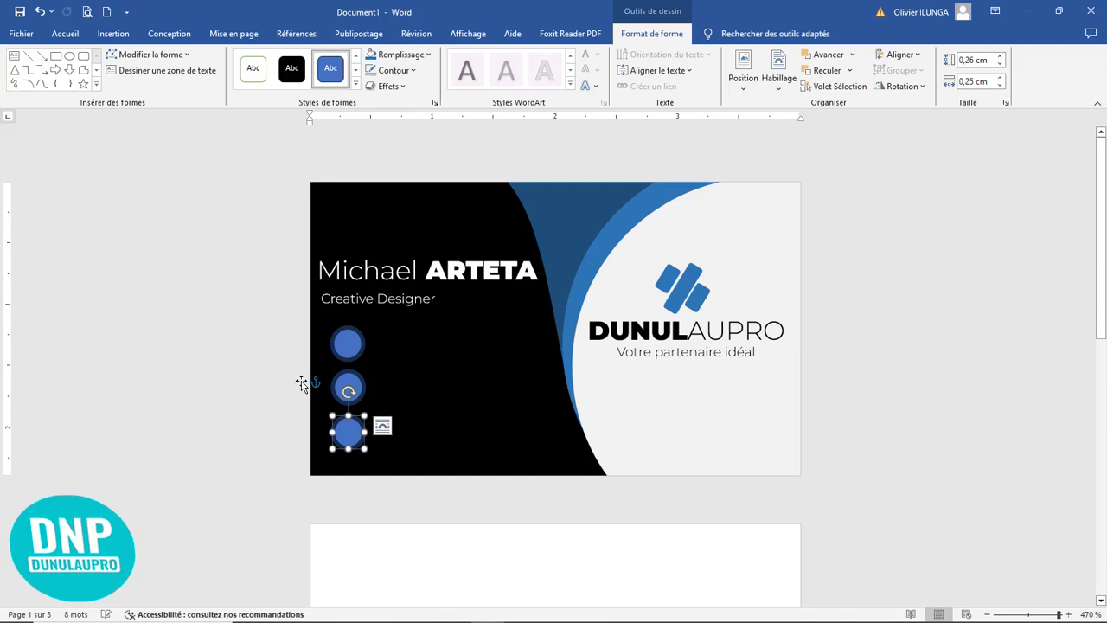
Step: Set the height and width of all three circles to 0,3 cm
{"action": "left_click", "coordinate": [438, 387]}
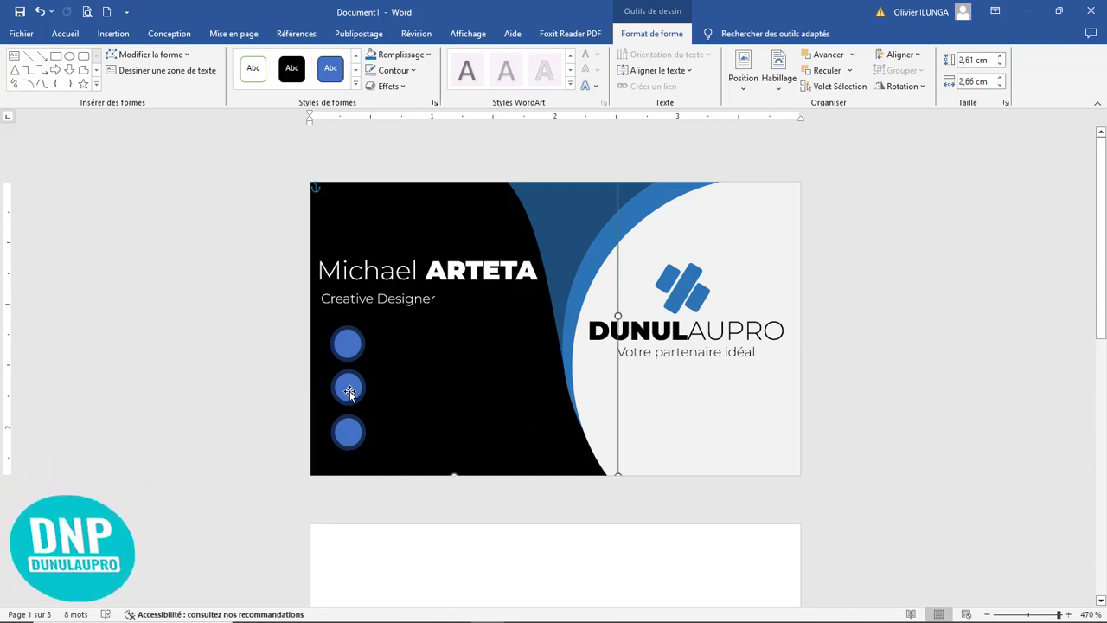
{"action": "left_click", "coordinate": [350, 391]}
{"action": "left_click_drag", "start_coordinate": [356, 353], "coordinate": [360, 363]}
{"action": "left_click", "coordinate": [348, 438]}
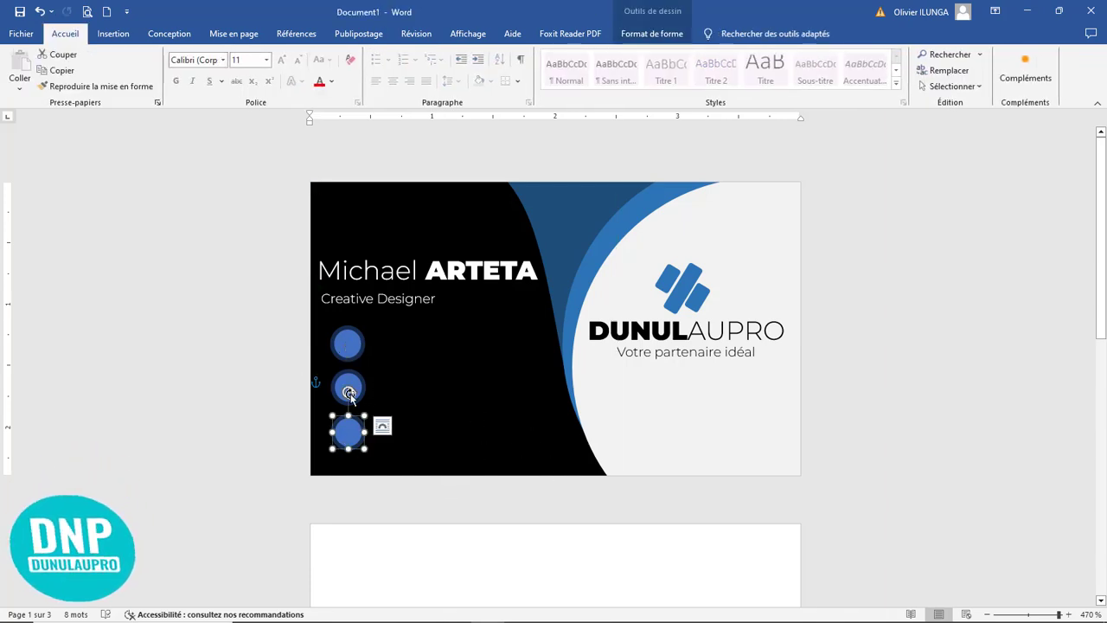
{"action": "left_click", "coordinate": [348, 386], "text": "shift"}
{"action": "left_click", "coordinate": [352, 342], "text": "shift"}
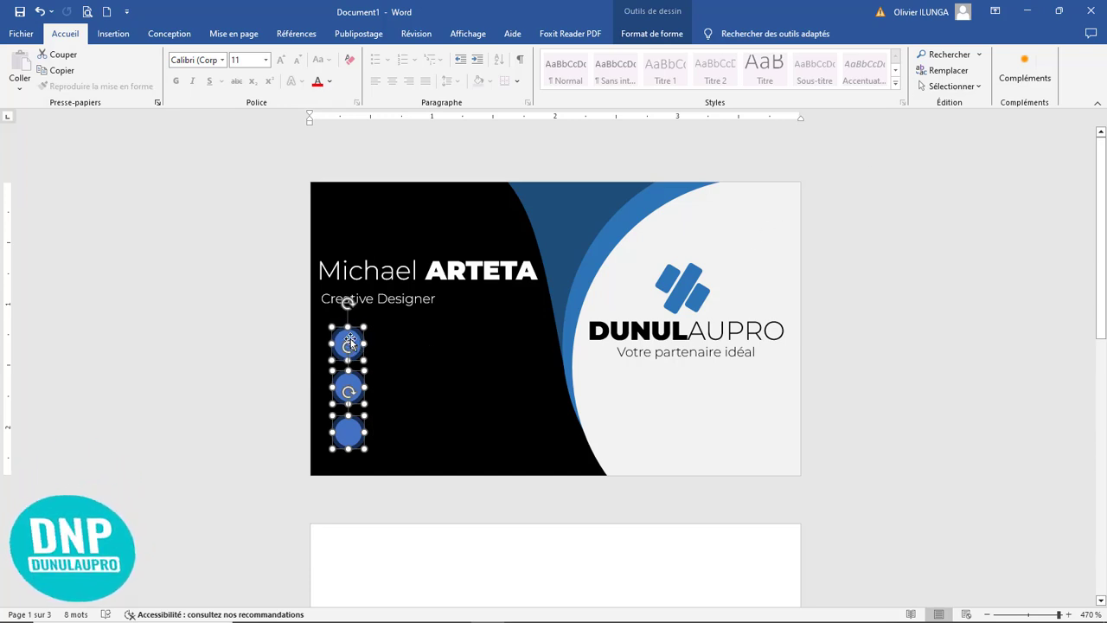
{"action": "left_click", "coordinate": [651, 33]}
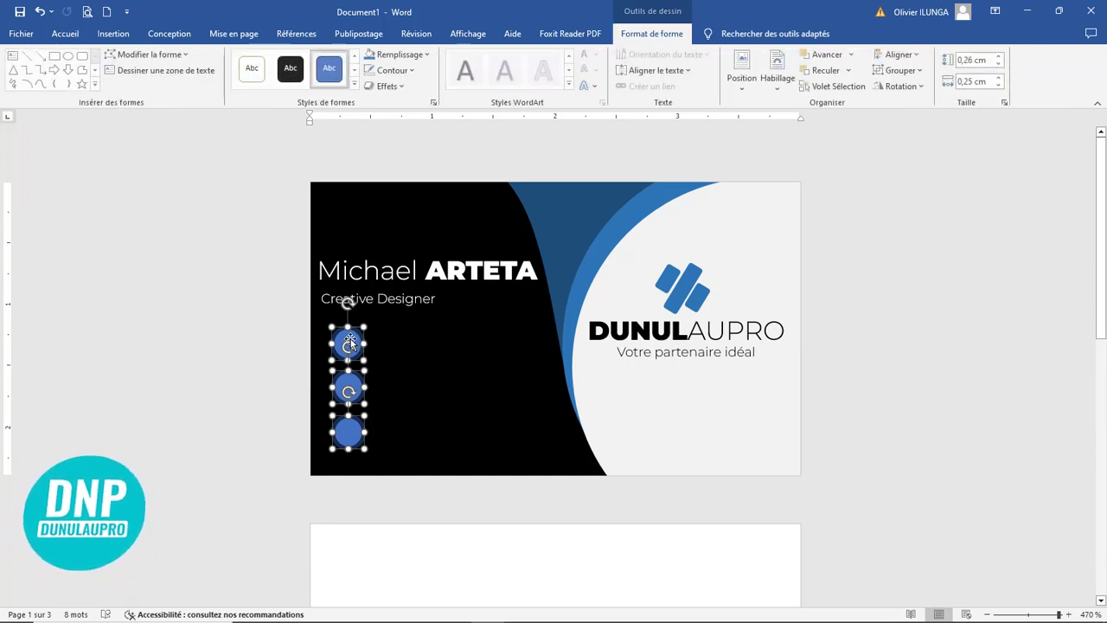
{"action": "left_click", "coordinate": [1001, 65]}
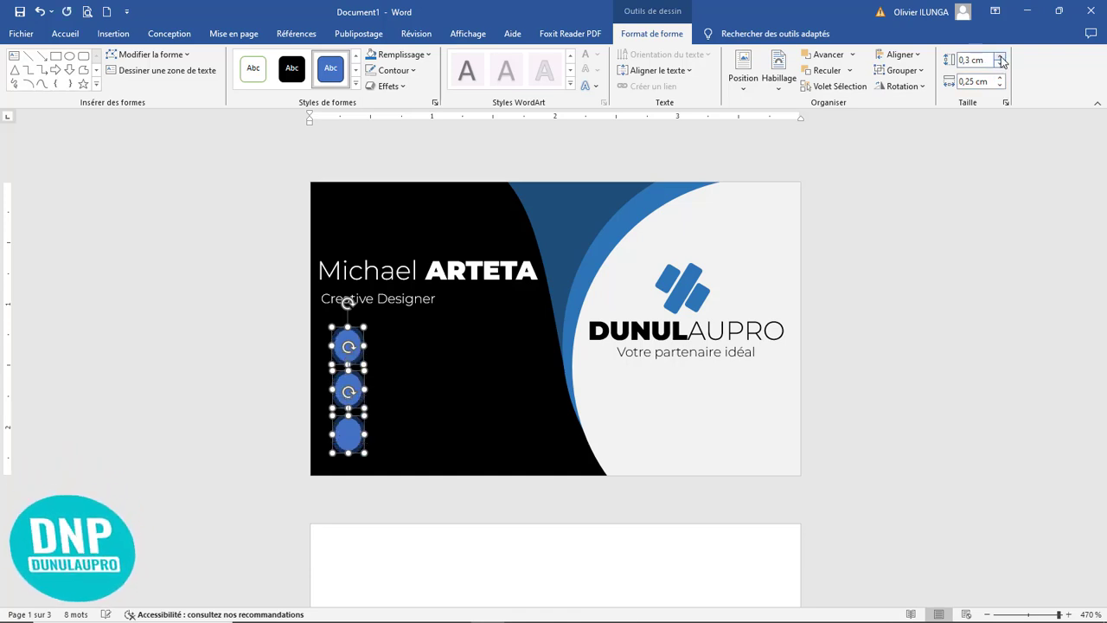
{"action": "left_click", "coordinate": [1000, 77]}
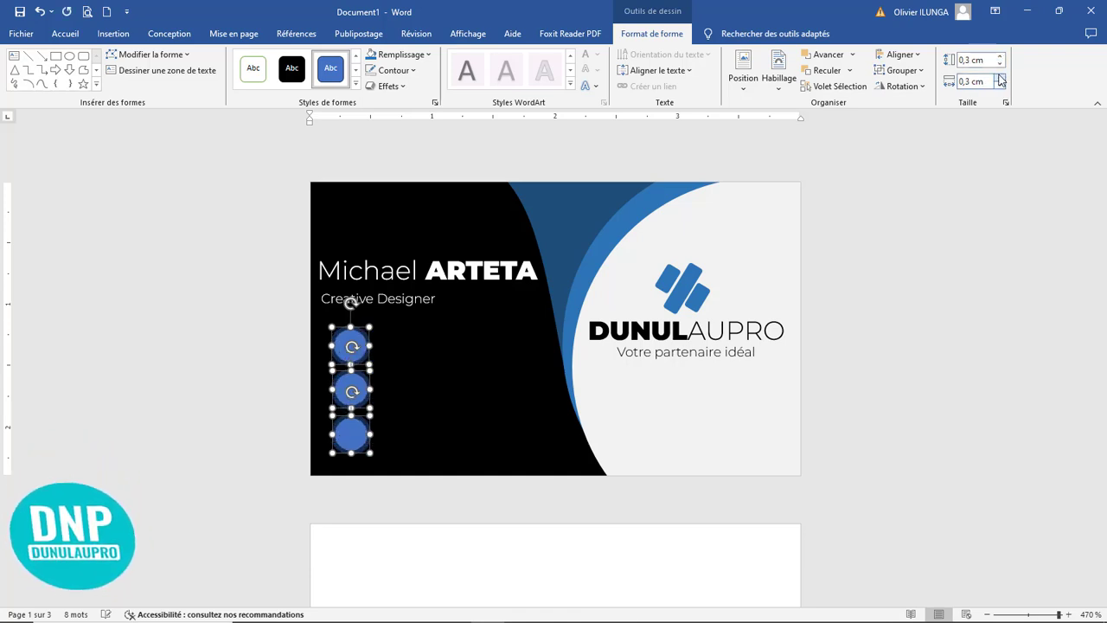
Step: Align the three circles with one another in a straight vertical column
{"action": "left_click", "coordinate": [911, 59]}
{"action": "left_click", "coordinate": [883, 90]}
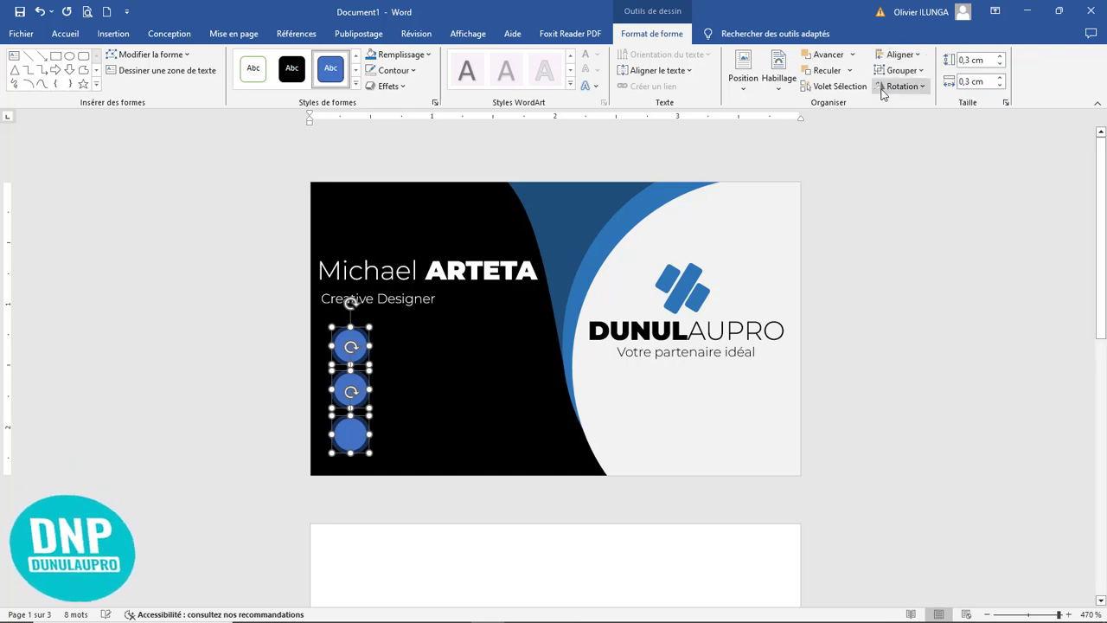
{"action": "left_click", "coordinate": [436, 341]}
Step: Nudge the top and middle circles slightly upward to space the three circles apart
{"action": "left_click", "coordinate": [350, 343]}
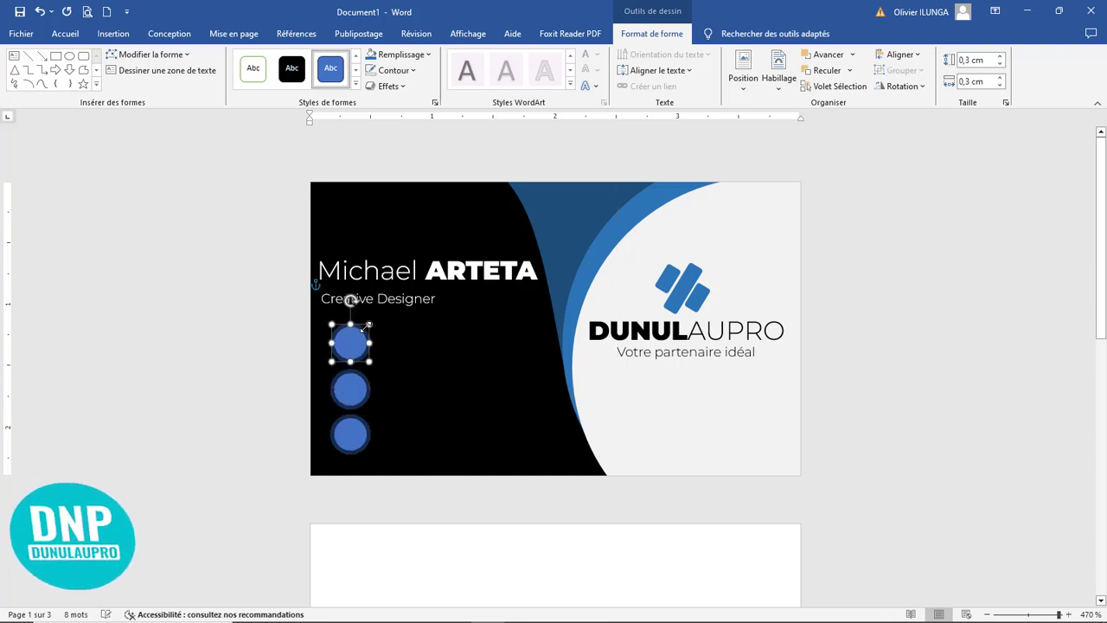
{"action": "key", "text": "Up"}
{"action": "key", "text": "Up"}
{"action": "key", "text": "Up"}
{"action": "key", "text": "Up"}
{"action": "key", "text": "Up"}
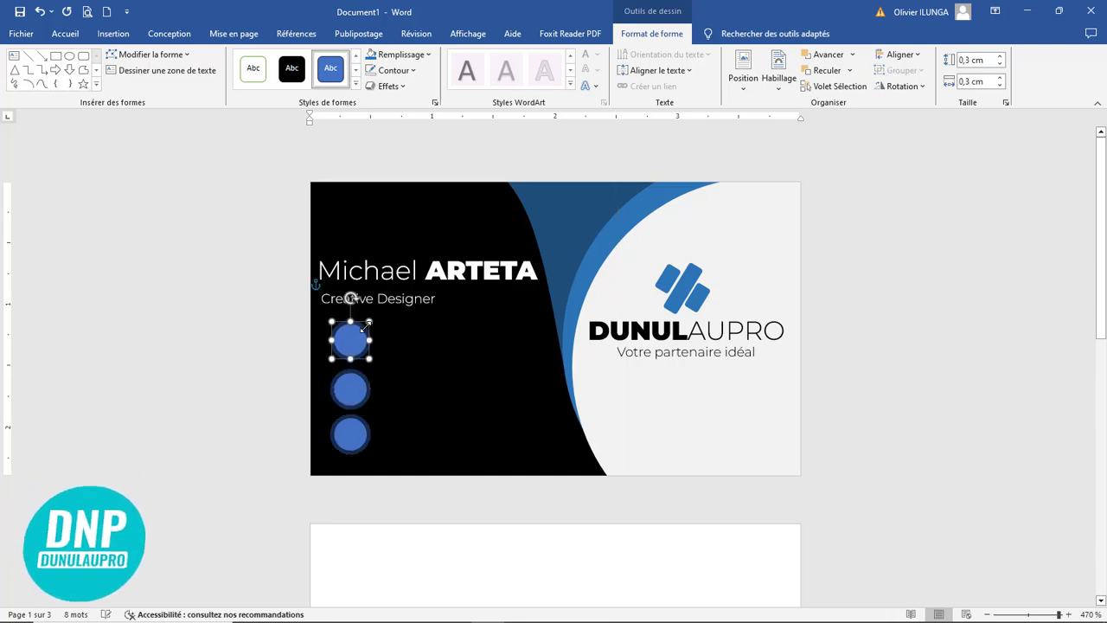
{"action": "left_click", "coordinate": [354, 387]}
{"action": "key", "text": "Up"}
{"action": "key", "text": "Up"}
{"action": "key", "text": "Up"}
{"action": "key", "text": "Up"}
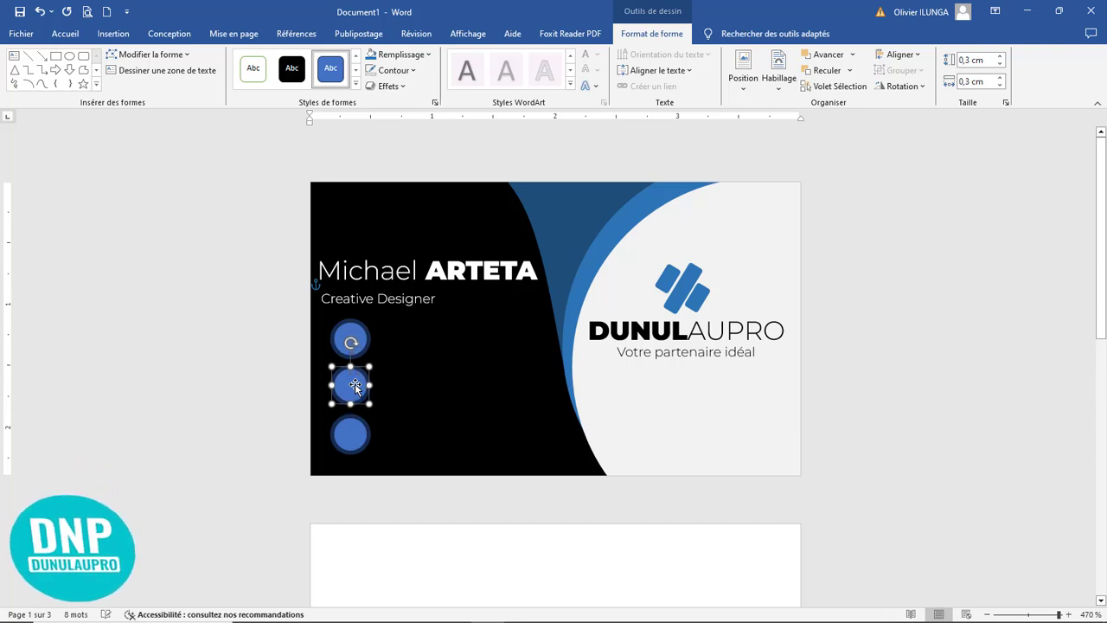
{"action": "left_click", "coordinate": [484, 430]}
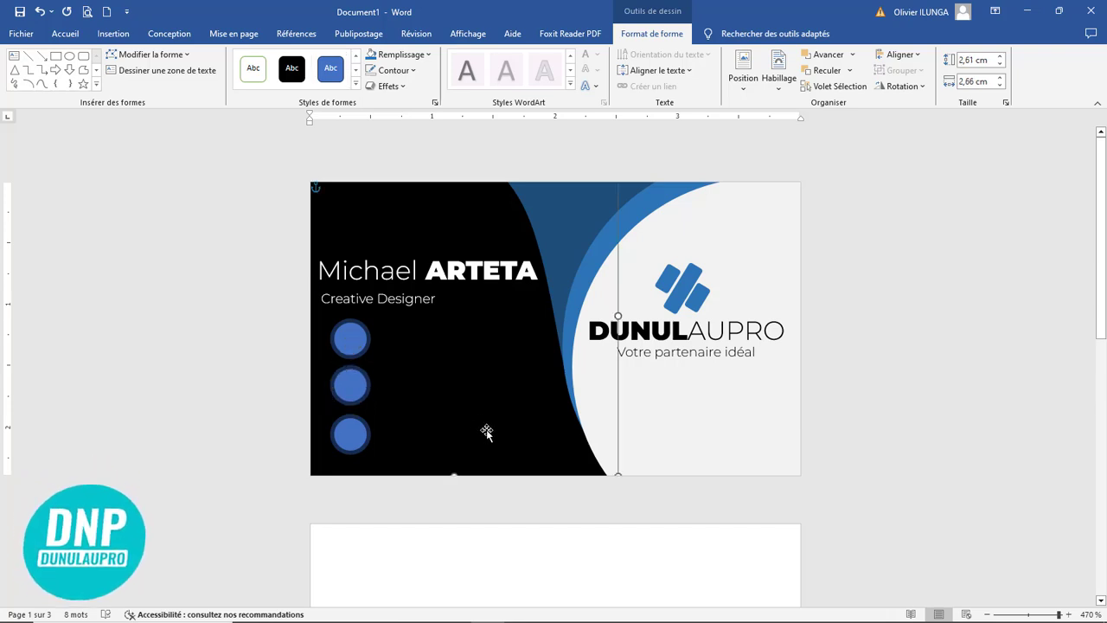
Step: Give all three circles a standard light blue outline with a thickness of ½ pt
{"action": "left_click", "coordinate": [346, 338]}
{"action": "left_click", "coordinate": [353, 390], "text": "shift"}
{"action": "left_click", "coordinate": [357, 443], "text": "shift"}
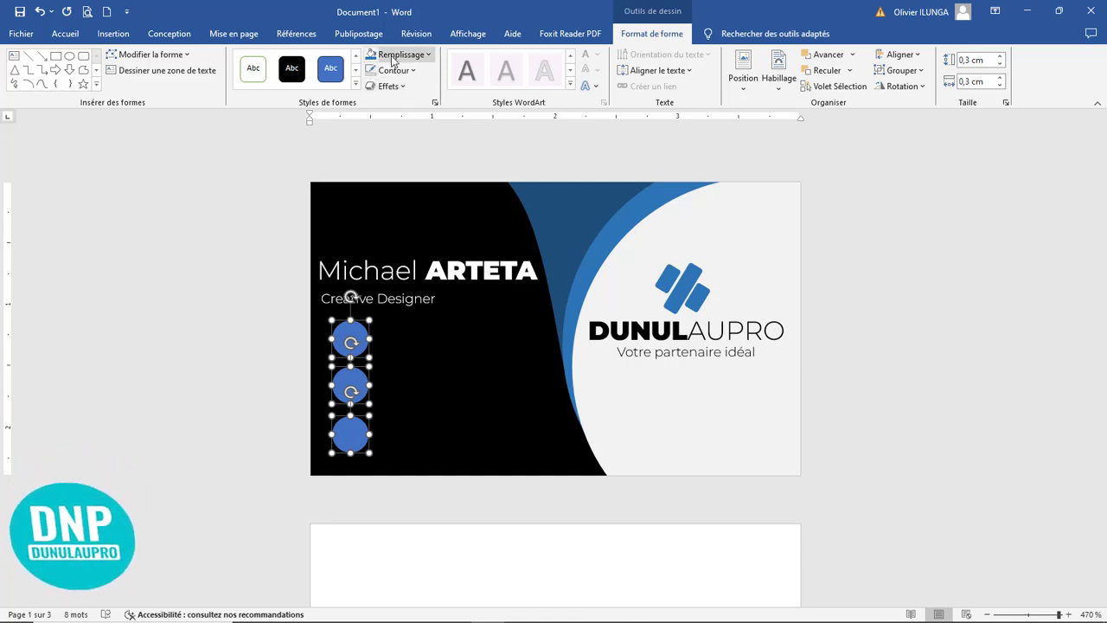
{"action": "left_click", "coordinate": [399, 72]}
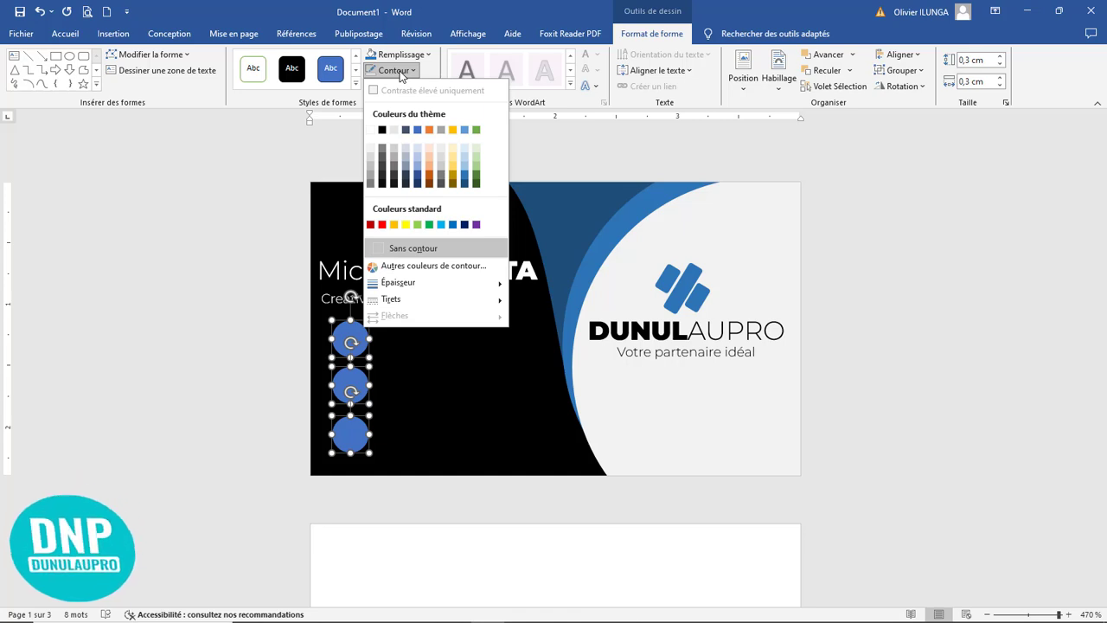
{"action": "left_click", "coordinate": [441, 225]}
{"action": "left_click", "coordinate": [396, 71]}
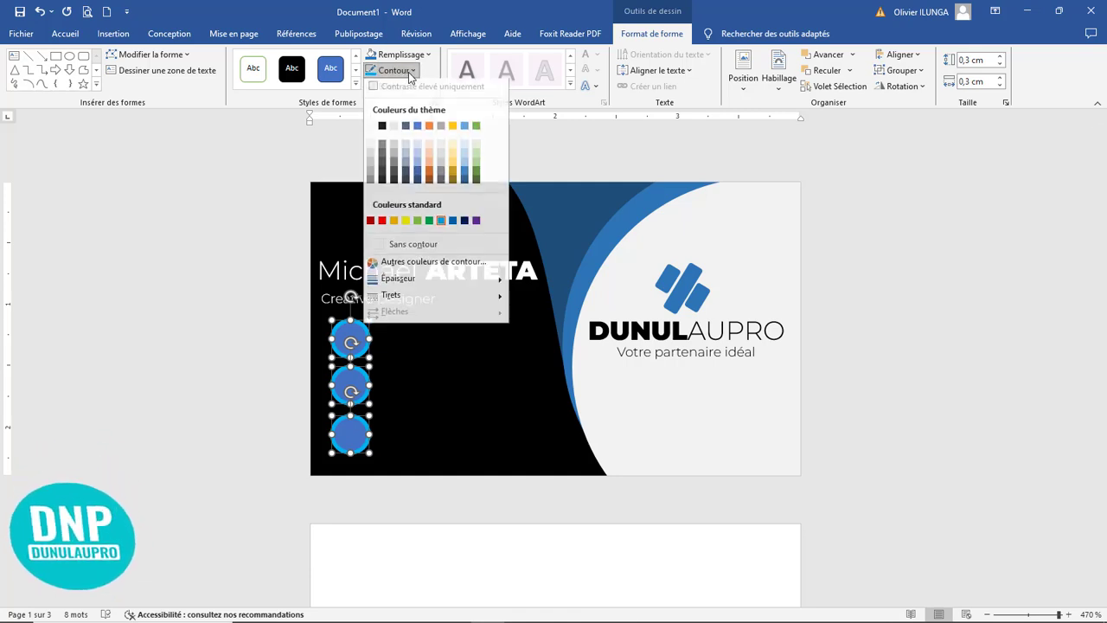
{"action": "mouse_move", "coordinate": [497, 283]}
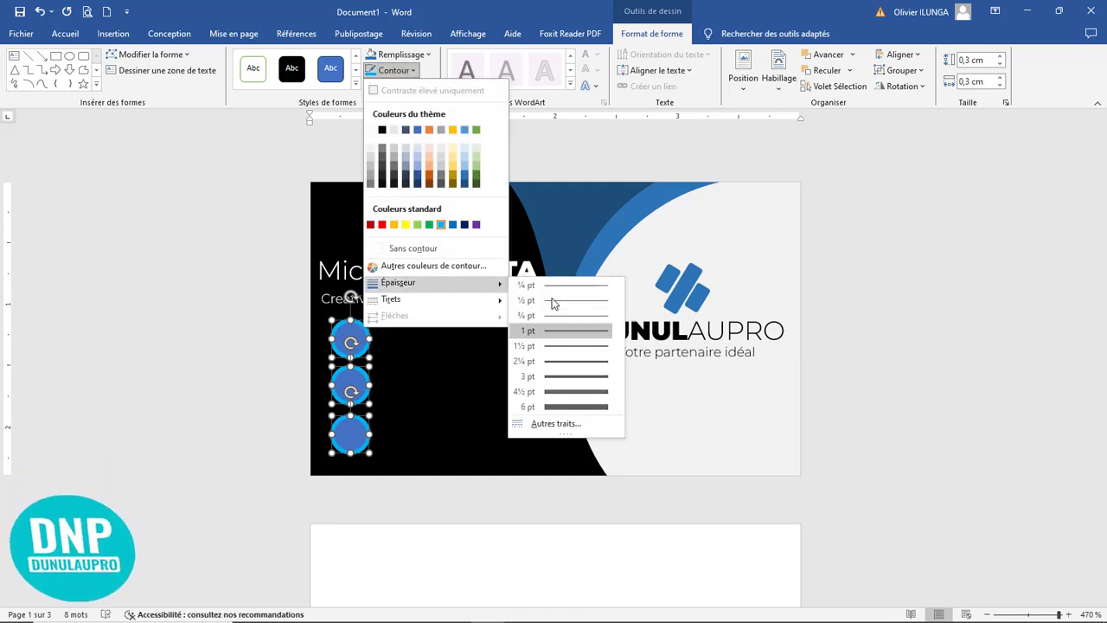
{"action": "left_click", "coordinate": [567, 300]}
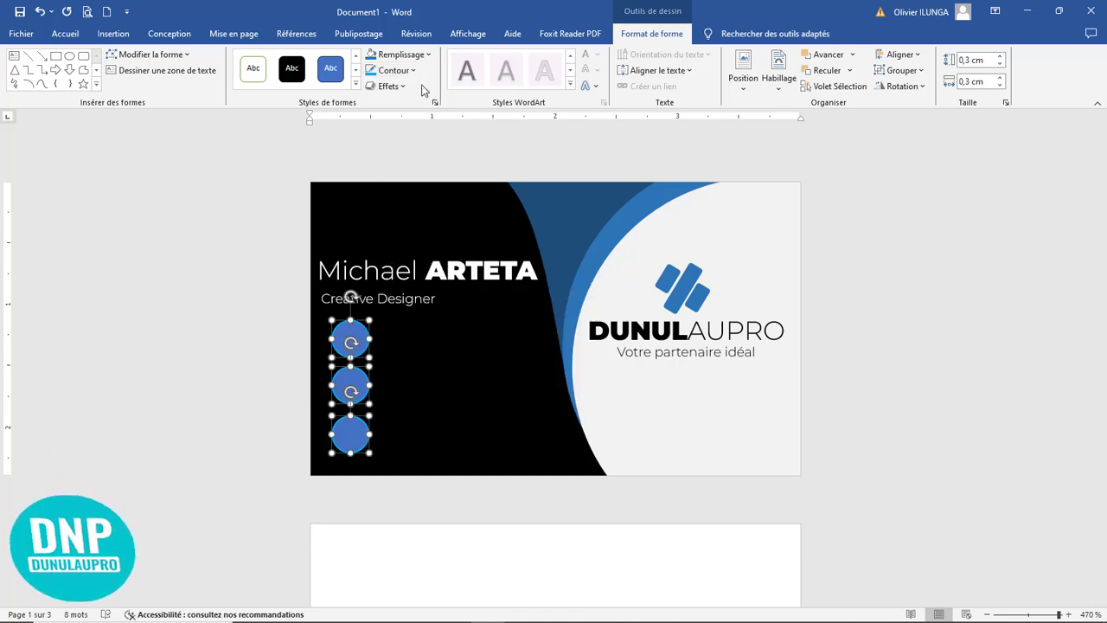
Step: Fill the three contact circles with black
{"action": "left_click", "coordinate": [400, 55]}
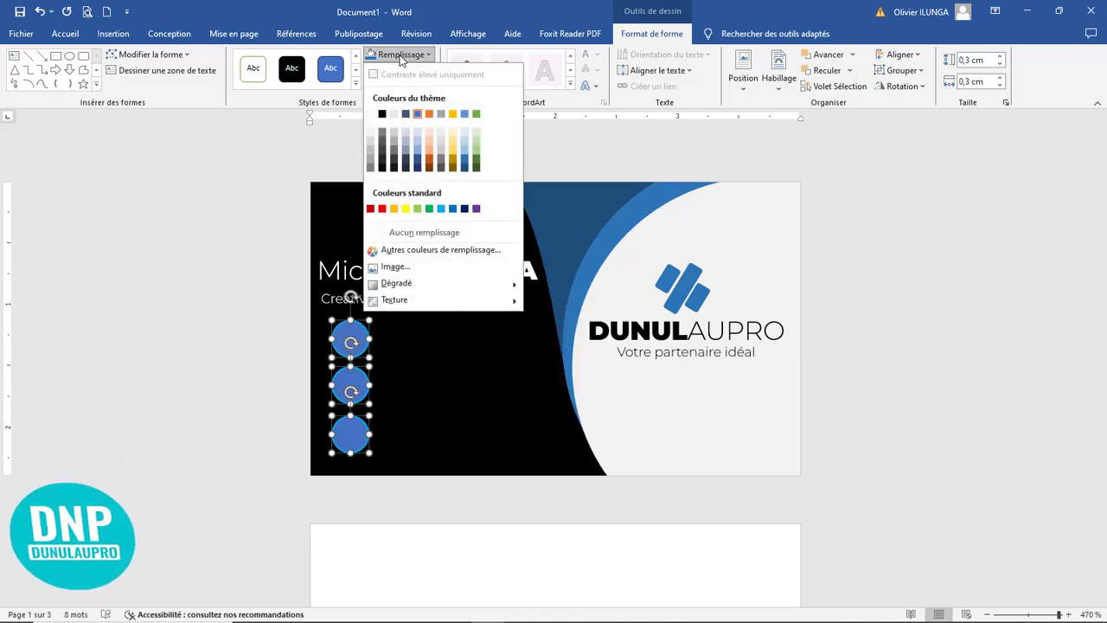
{"action": "left_click", "coordinate": [382, 114]}
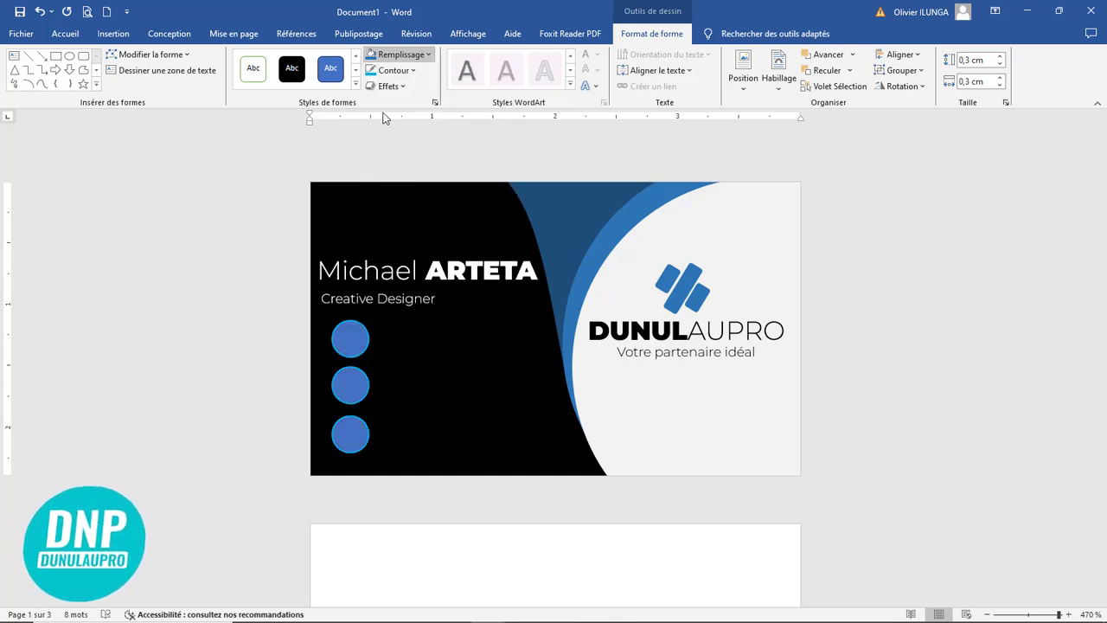
{"action": "left_click", "coordinate": [463, 357]}
Step: Copy the "Creative Designer" text box beside the top circle and reduce the copy's height to 0,41 cm
{"action": "left_click", "coordinate": [434, 288]}
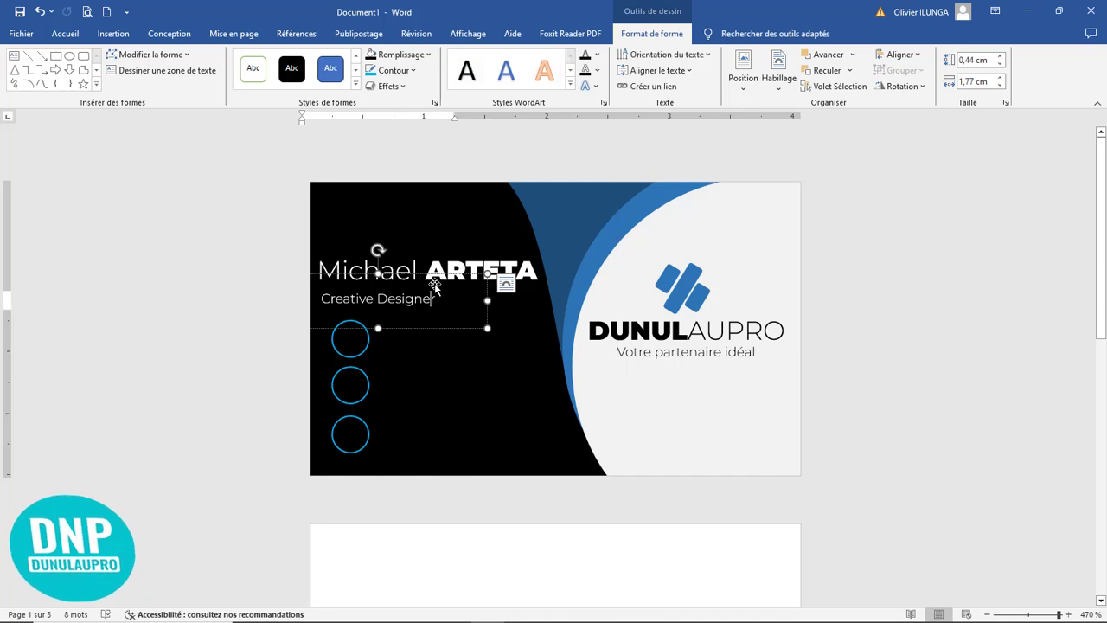
{"action": "left_click_drag", "start_coordinate": [434, 288], "coordinate": [499, 311]}
{"action": "right_click", "coordinate": [494, 351]}
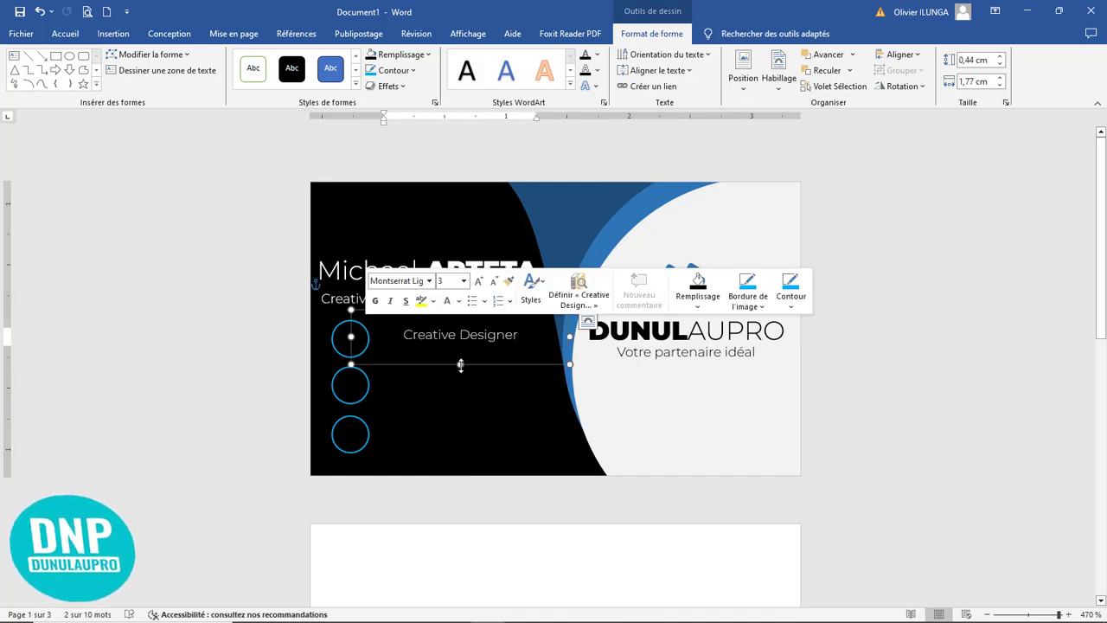
{"action": "left_click_drag", "start_coordinate": [460, 364], "coordinate": [460, 360]}
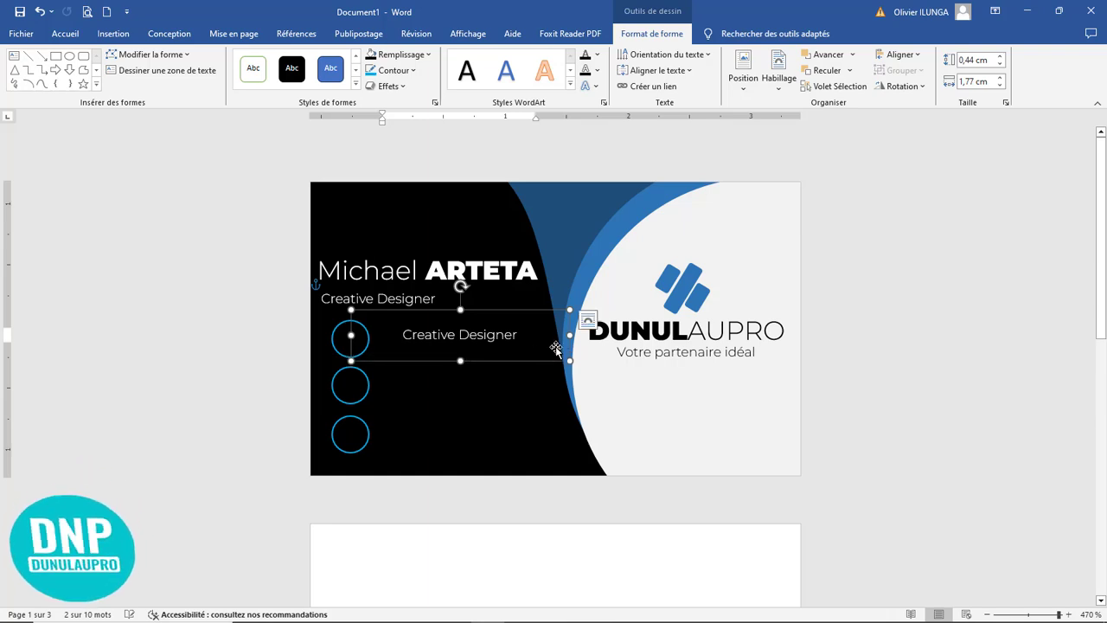
Step: Replace the copied job title beside the top circle with a phone number and duplicate that line directly below it
{"action": "right_click", "coordinate": [404, 337]}
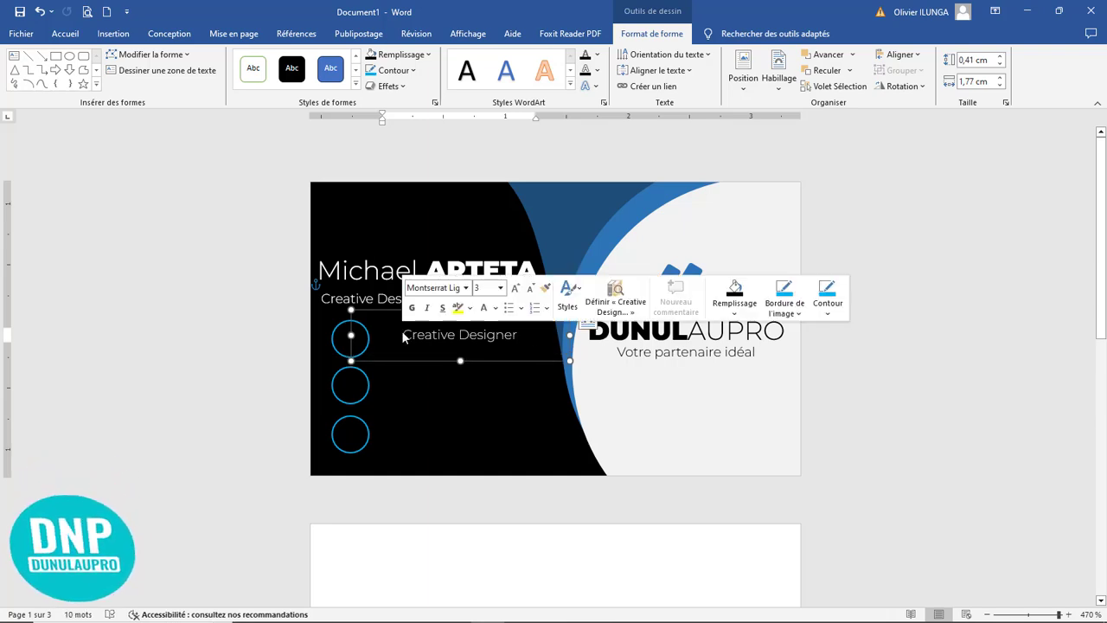
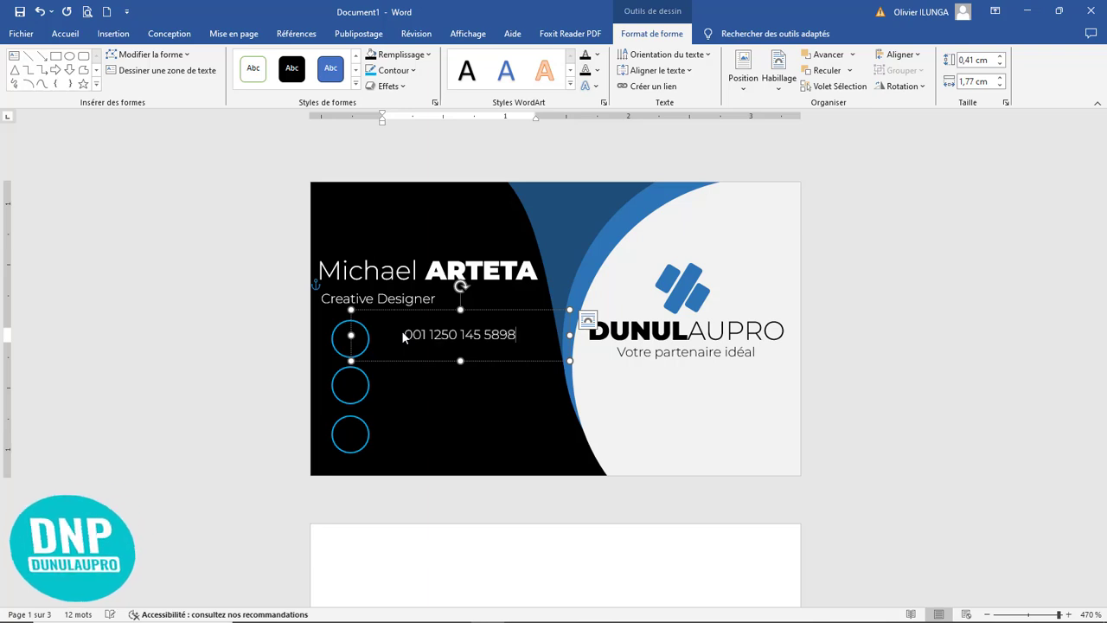
{"action": "left_click_drag", "start_coordinate": [442, 367], "coordinate": [393, 347]}
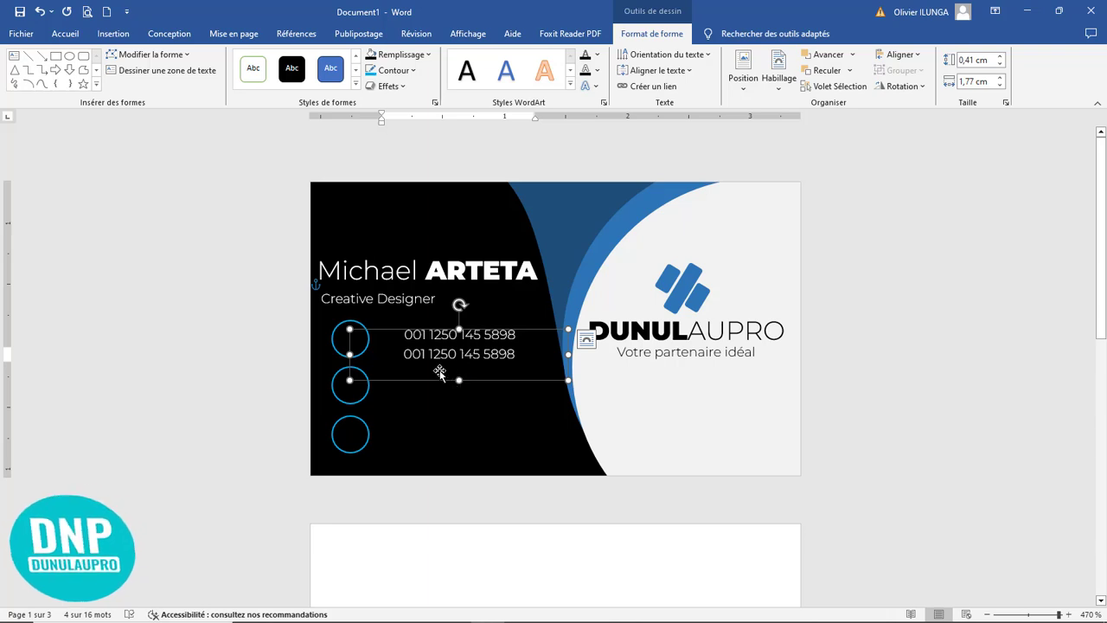
Step: Copy the phone number text box beside the middle circle and replace its text with an email address
{"action": "mouse_move", "coordinate": [438, 370]}
{"action": "left_mouse_down"}
{"action": "mouse_move", "coordinate": [437, 403]}
{"action": "mouse_move", "coordinate": [438, 387]}
{"action": "left_mouse_up"}
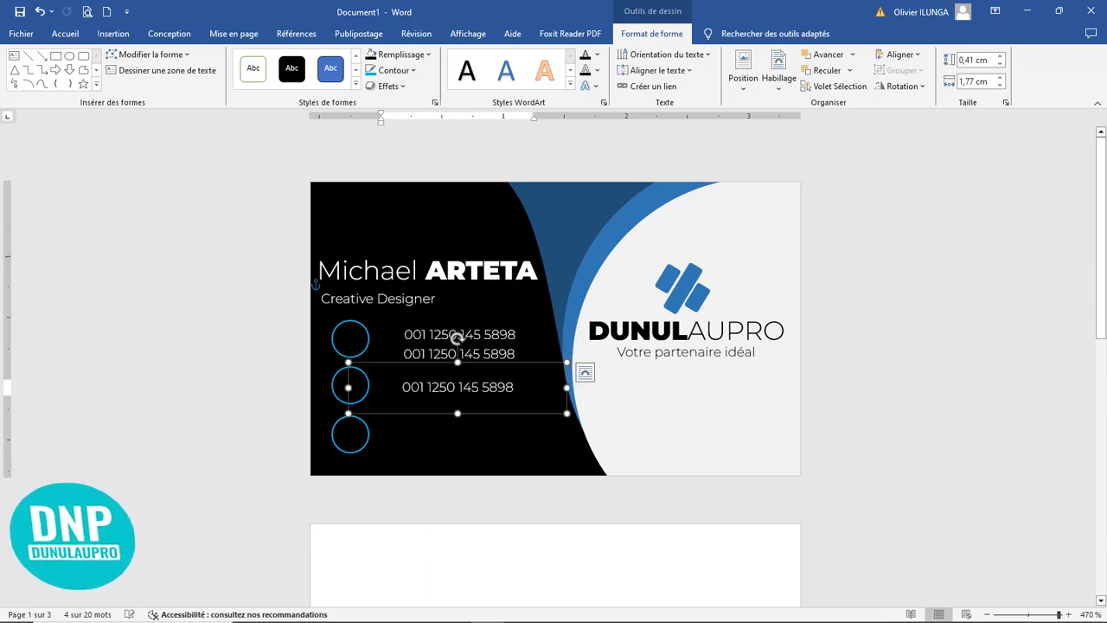
{"action": "right_click", "coordinate": [438, 387]}
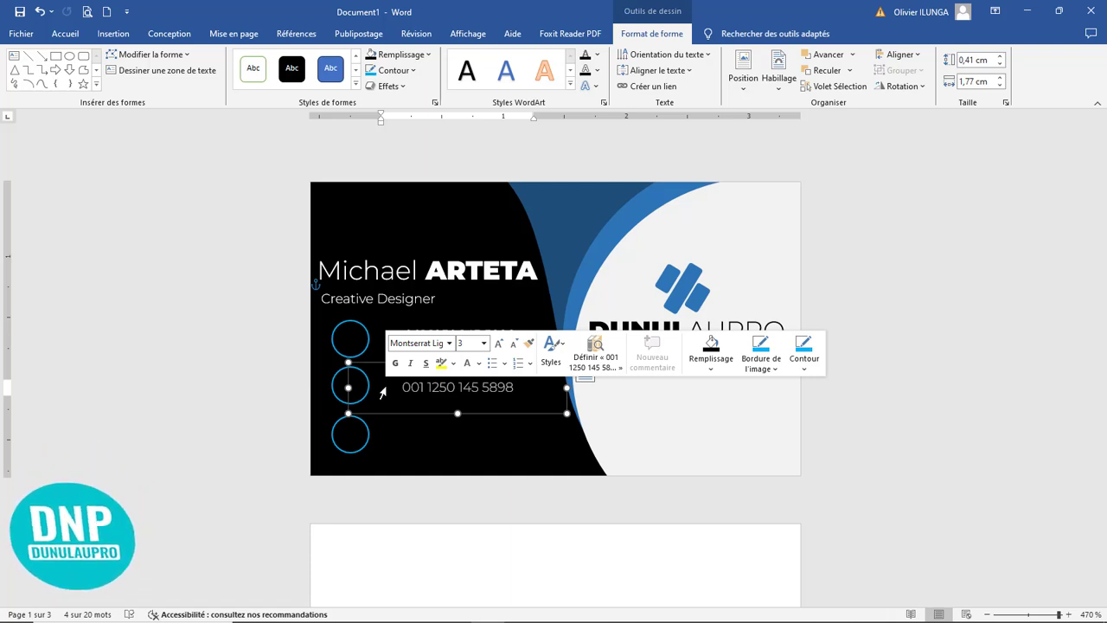
{"action": "type", "text": "inf"}
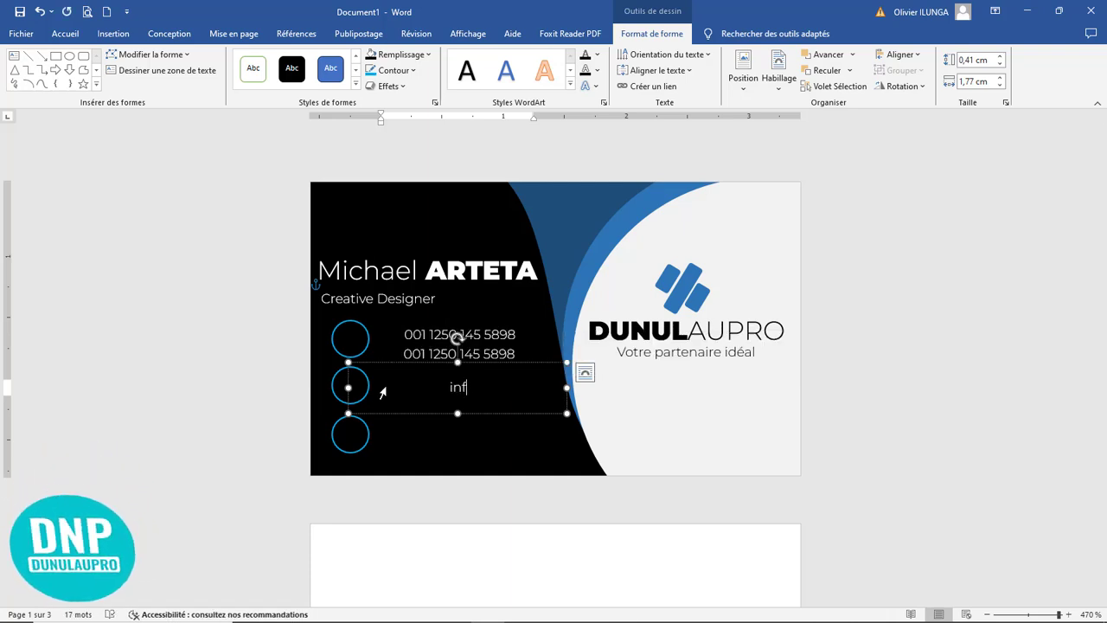
{"action": "type", "text": "o@email.com"}
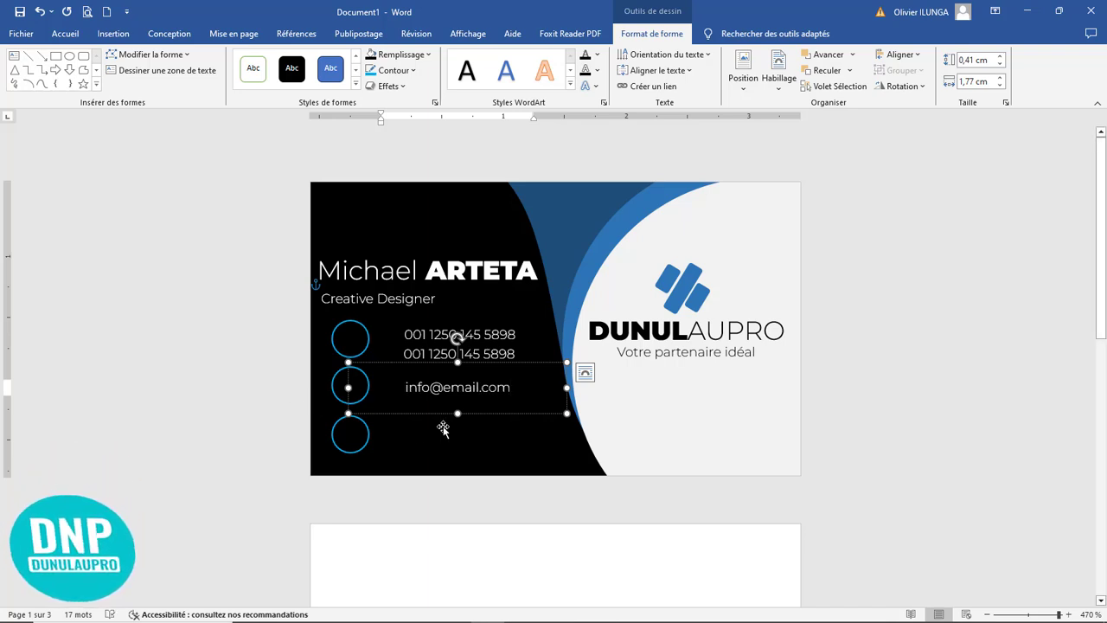
Step: Duplicate the email line directly below itself and nudge the original email line slightly upward
{"action": "left_click_drag", "start_coordinate": [432, 420], "coordinate": [427, 422], "text": "ctrl"}
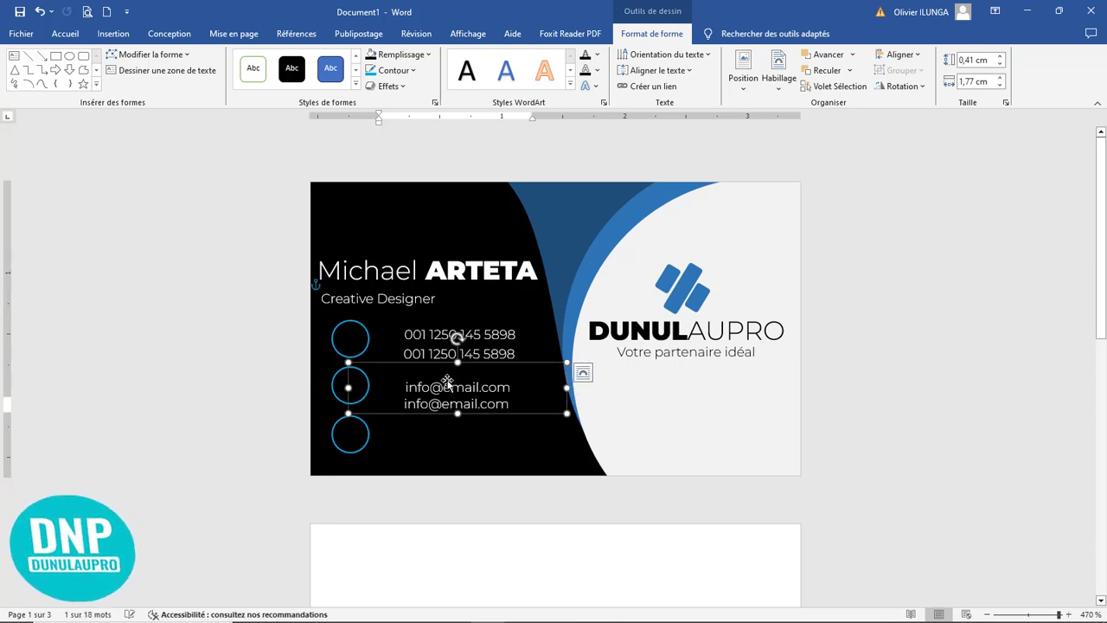
{"action": "key", "text": "Up"}
{"action": "key", "text": "Up"}
{"action": "key", "text": "Up"}
{"action": "key", "text": "Up"}
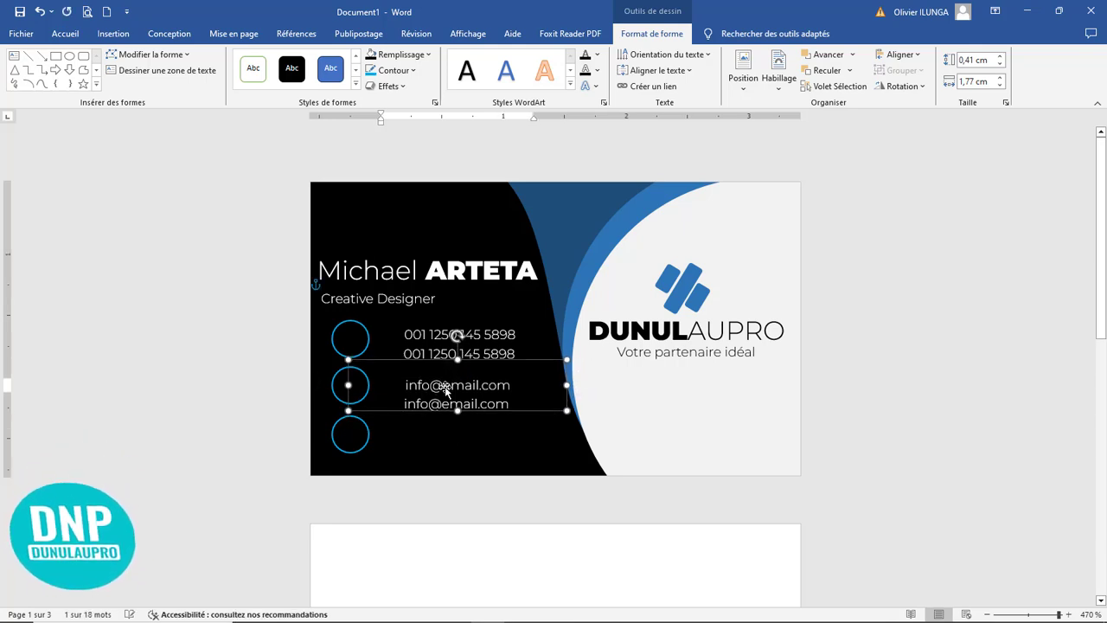
{"action": "left_click", "coordinate": [495, 447]}
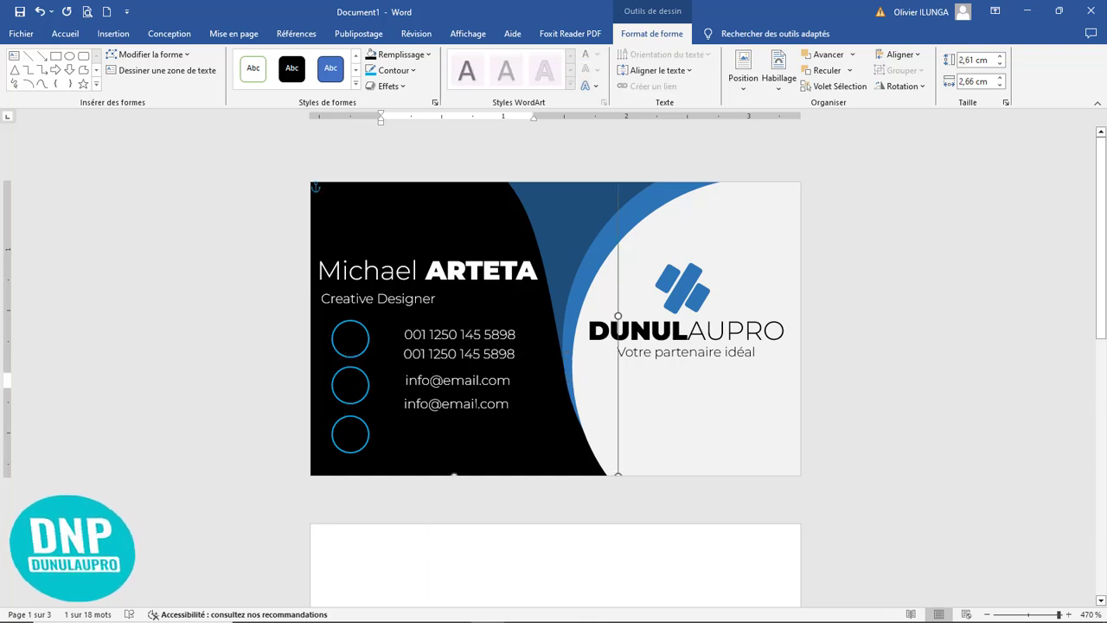
Step: Nudge the lower email line up and right to line up under the first, and copy it beside the bottom circle
{"action": "left_click", "coordinate": [472, 404]}
{"action": "key", "text": "Escape"}
{"action": "key", "text": "Up"}
{"action": "key", "text": "Up"}
{"action": "key", "text": "Up"}
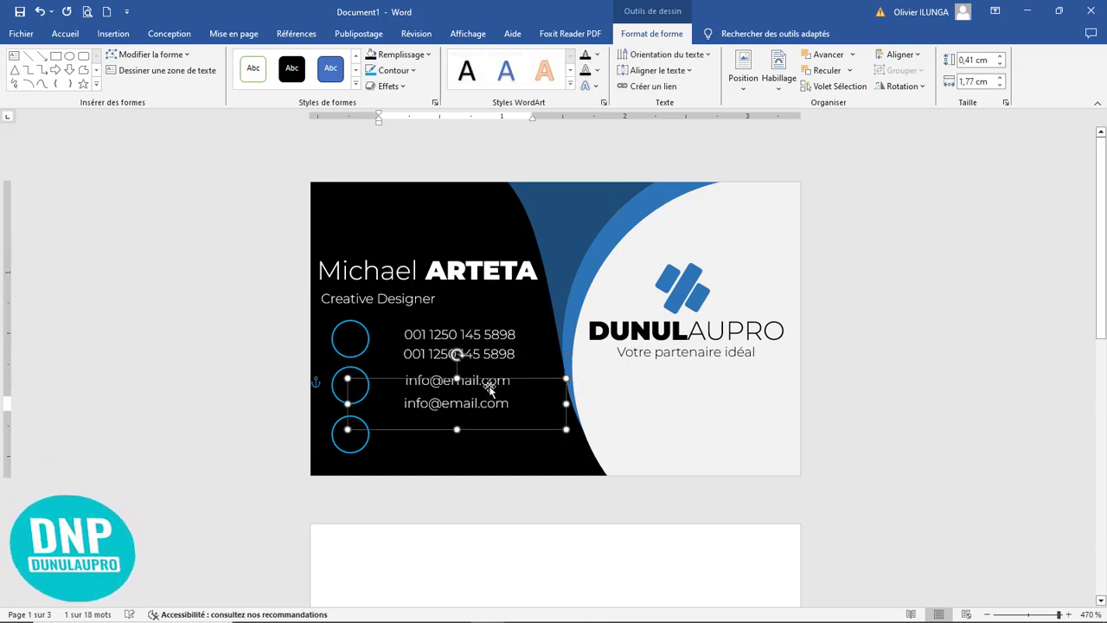
{"action": "key", "text": "Up"}
{"action": "key", "text": "Right"}
{"action": "key", "text": "Right"}
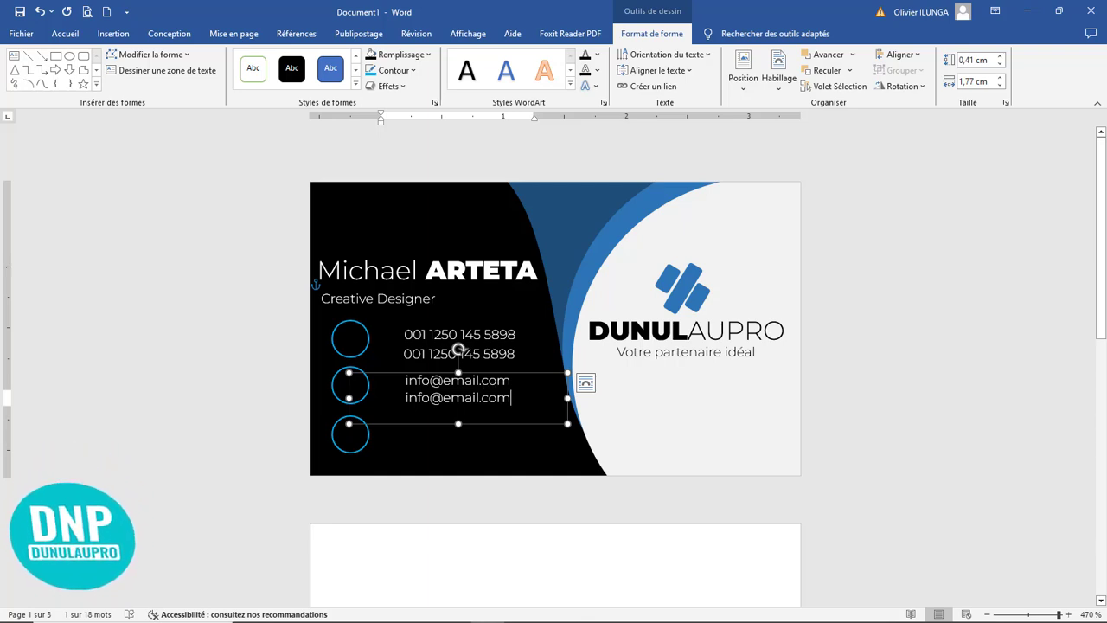
{"action": "left_click_drag", "start_coordinate": [472, 423], "coordinate": [468, 449]}
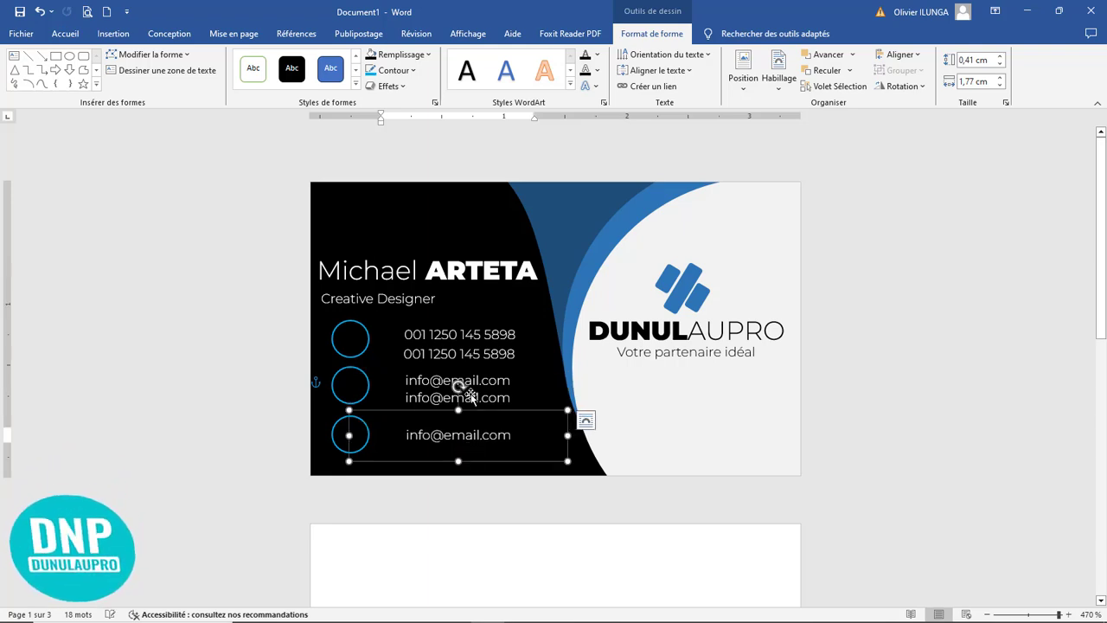
{"action": "left_click", "coordinate": [473, 397]}
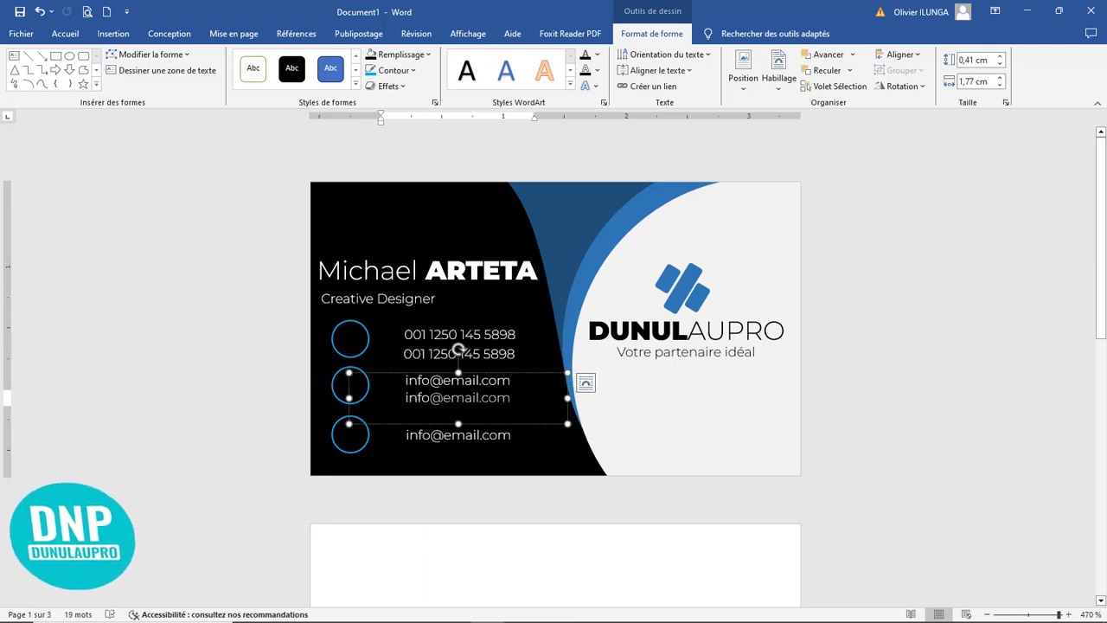
{"action": "double_click", "coordinate": [470, 405]}
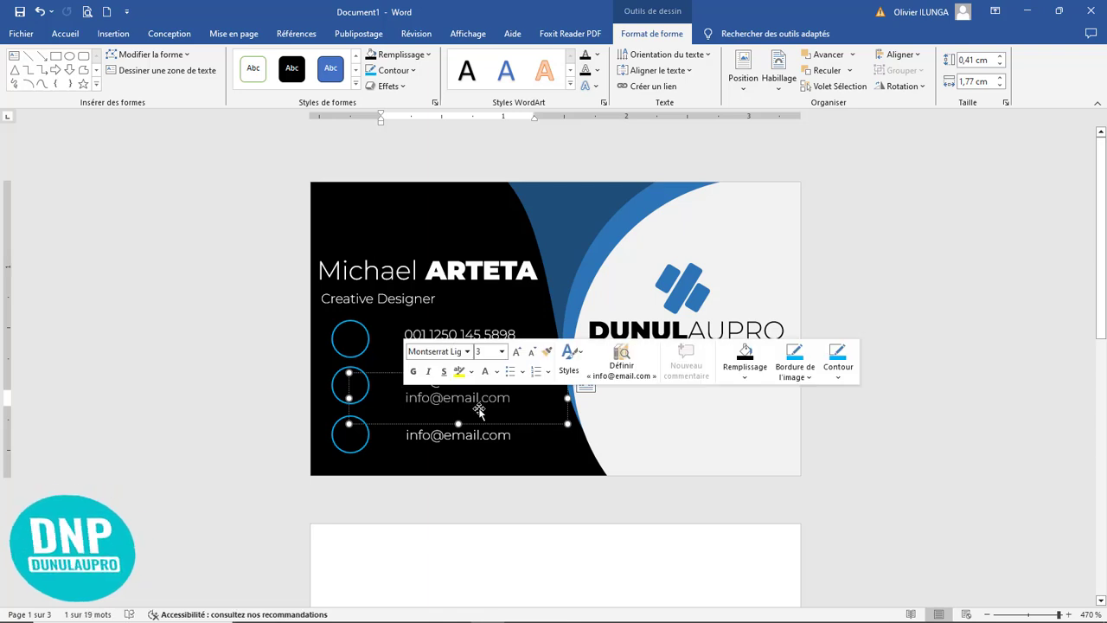
{"action": "type", "text": "www."}
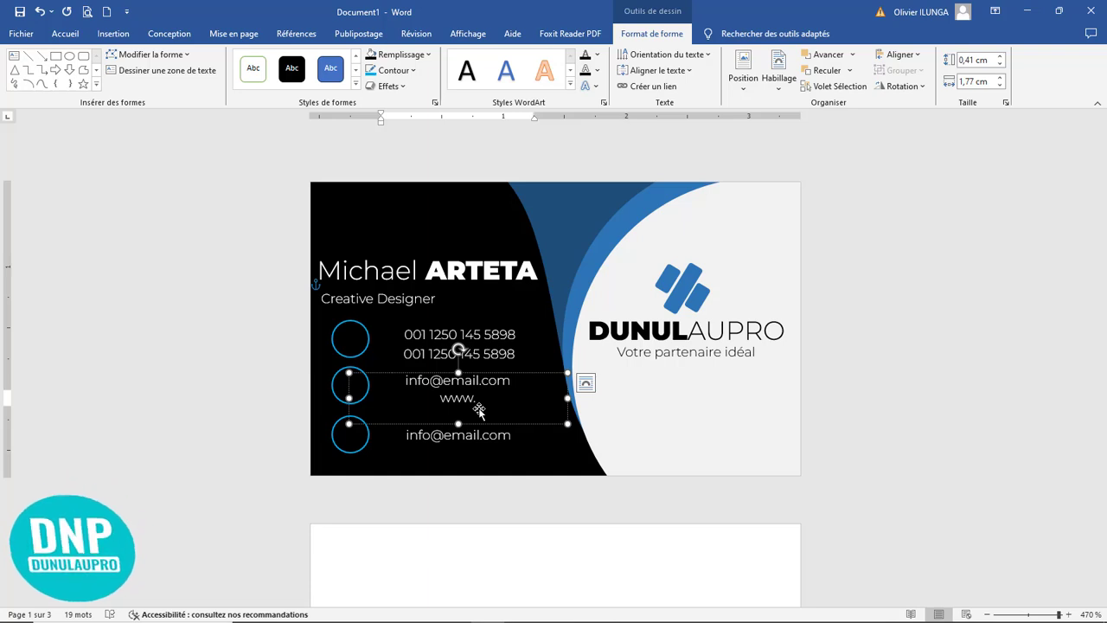
{"action": "type", "text": "monsite"}
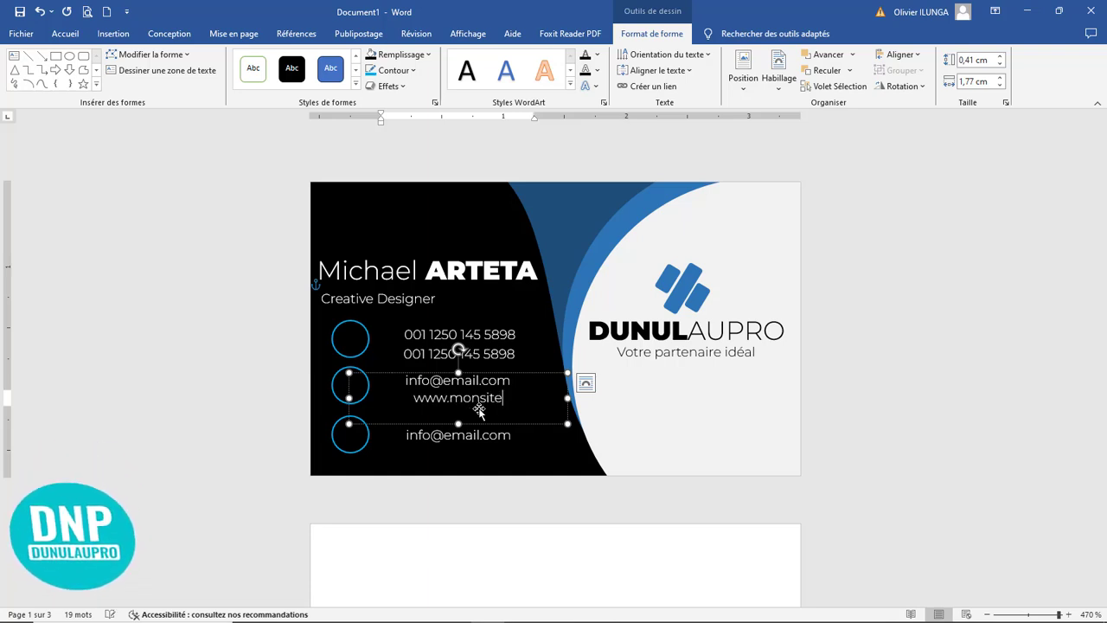
{"action": "type", "text": "w"}
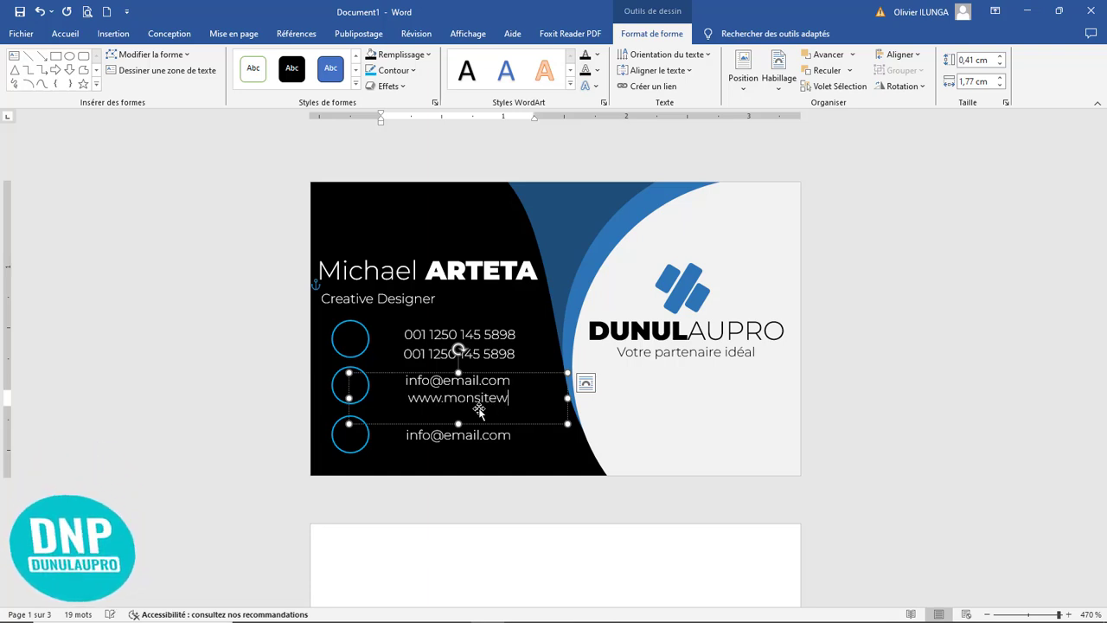
{"action": "type", "text": "eb.com"}
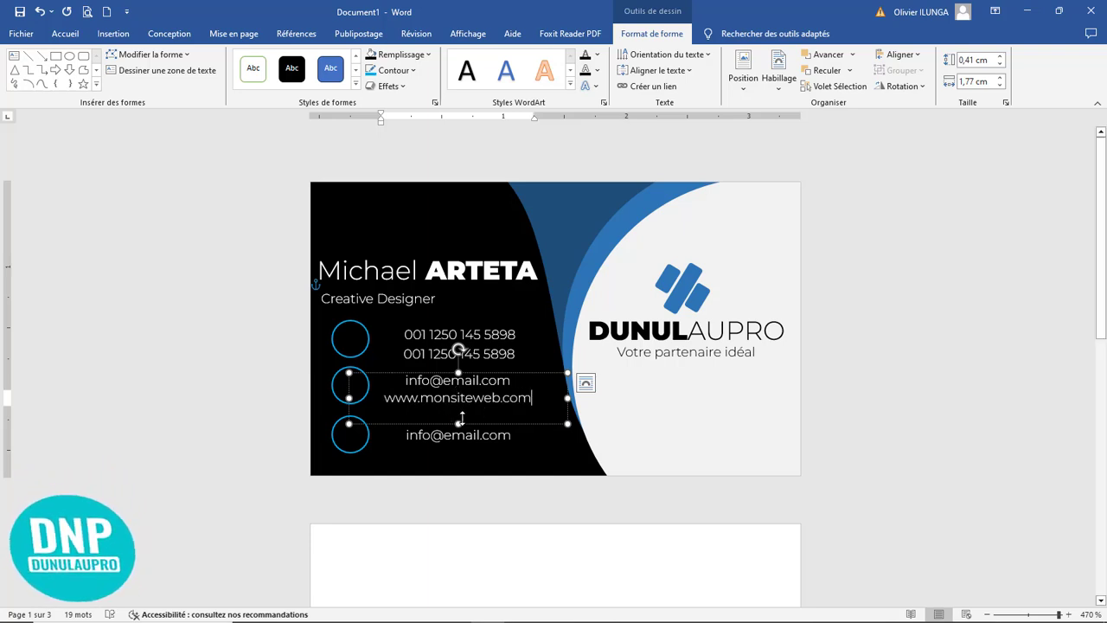
{"action": "left_click_drag", "start_coordinate": [467, 419], "coordinate": [406, 435]}
Step: Replace the email text beside the bottom circle with the postal address and widen its text box to 1,94 cm
{"action": "left_click", "coordinate": [485, 434]}
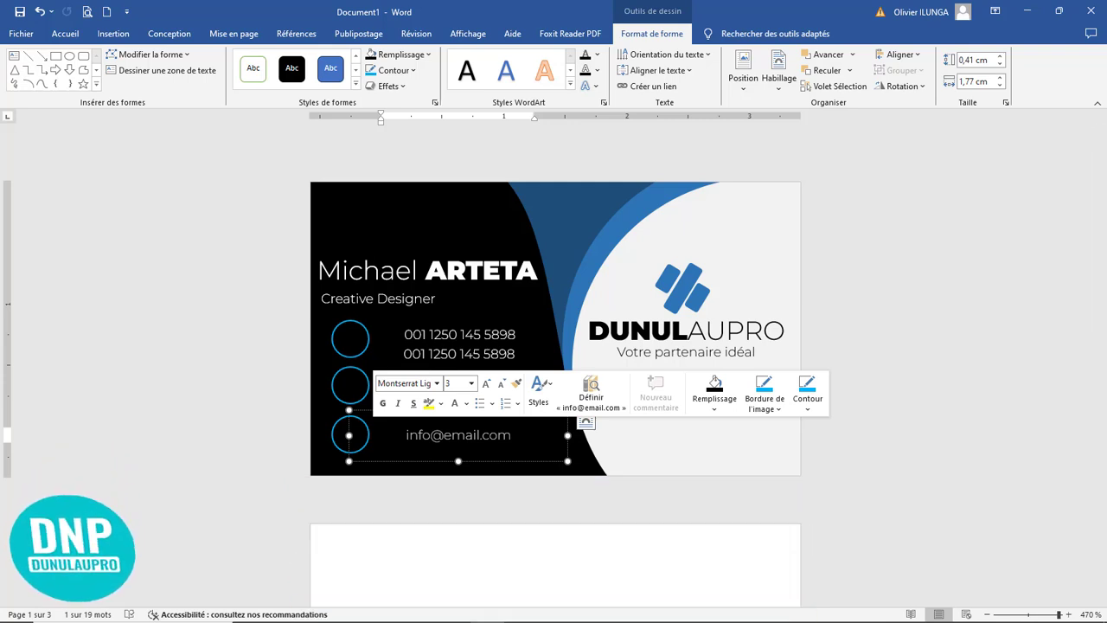
{"action": "type", "text": "123"}
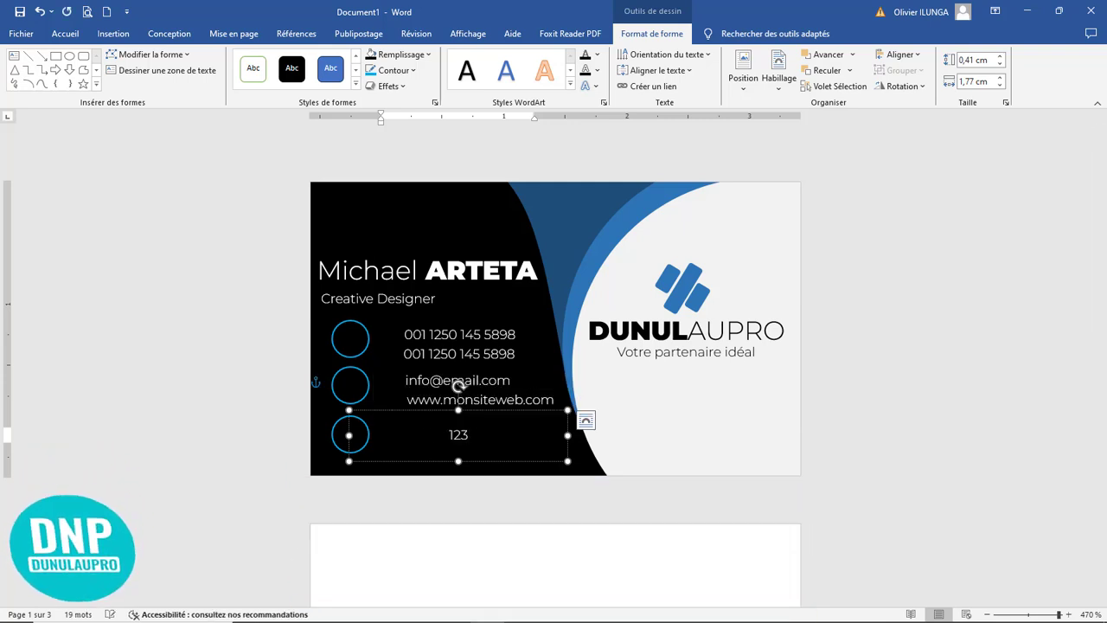
{"action": "type", "text": ", Bo"}
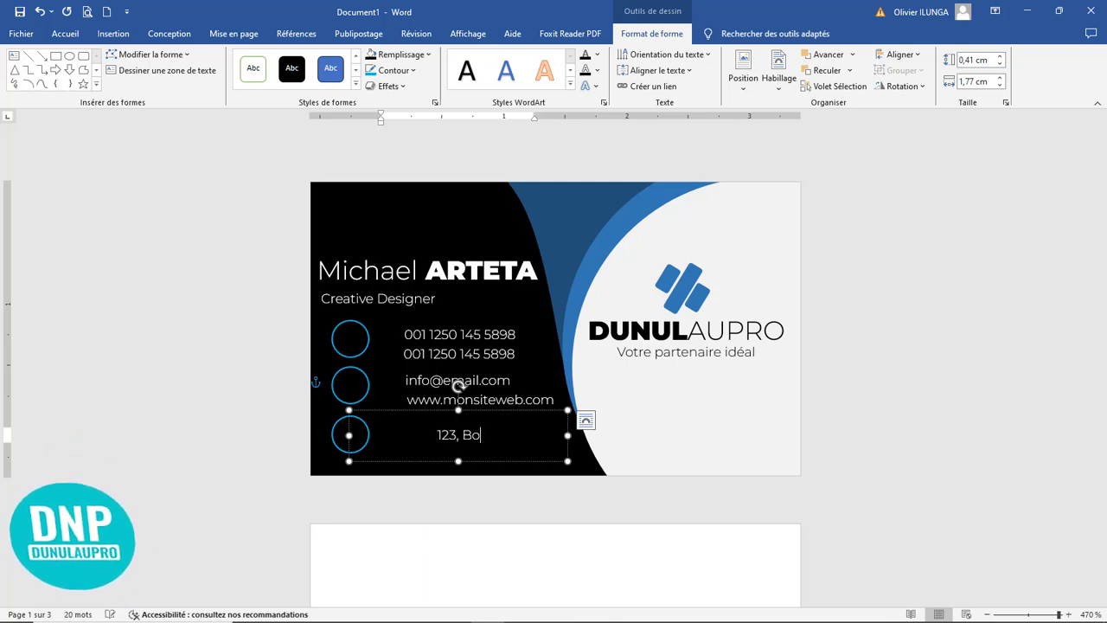
{"action": "type", "text": "ston "}
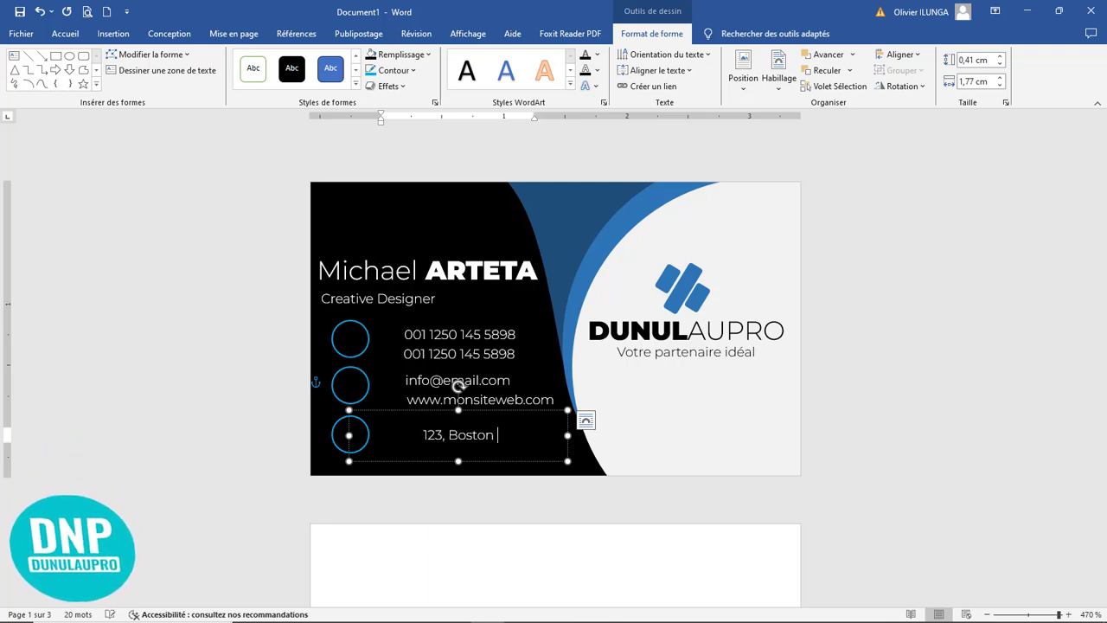
{"action": "type", "text": "Mansau"}
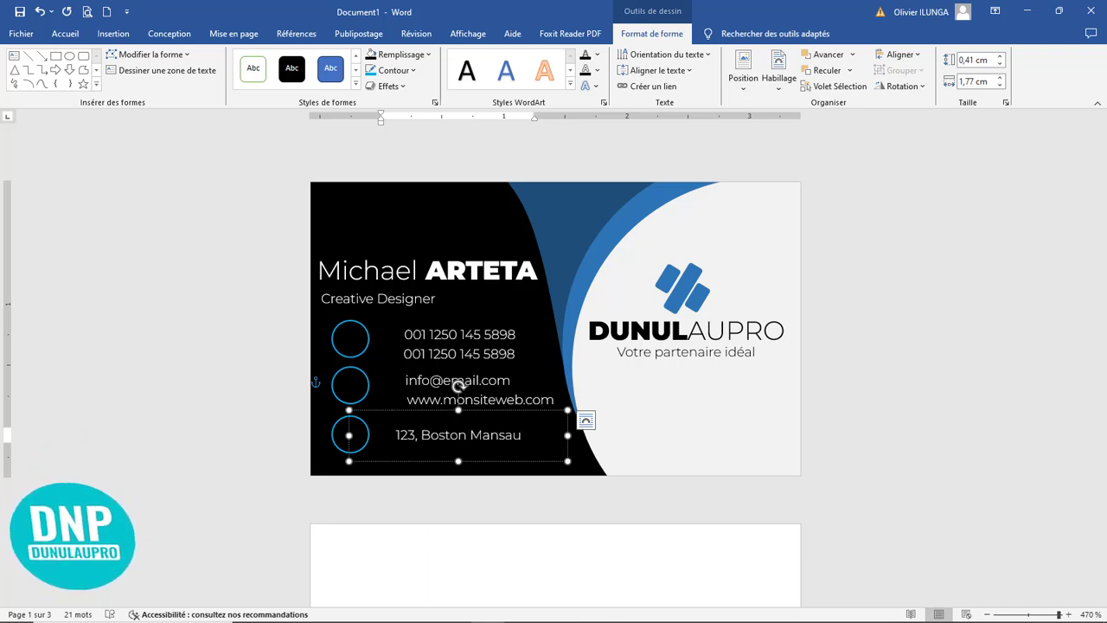
{"action": "key", "text": "BackSpace"}
{"action": "key", "text": "BackSpace"}
{"action": "type", "text": "a"}
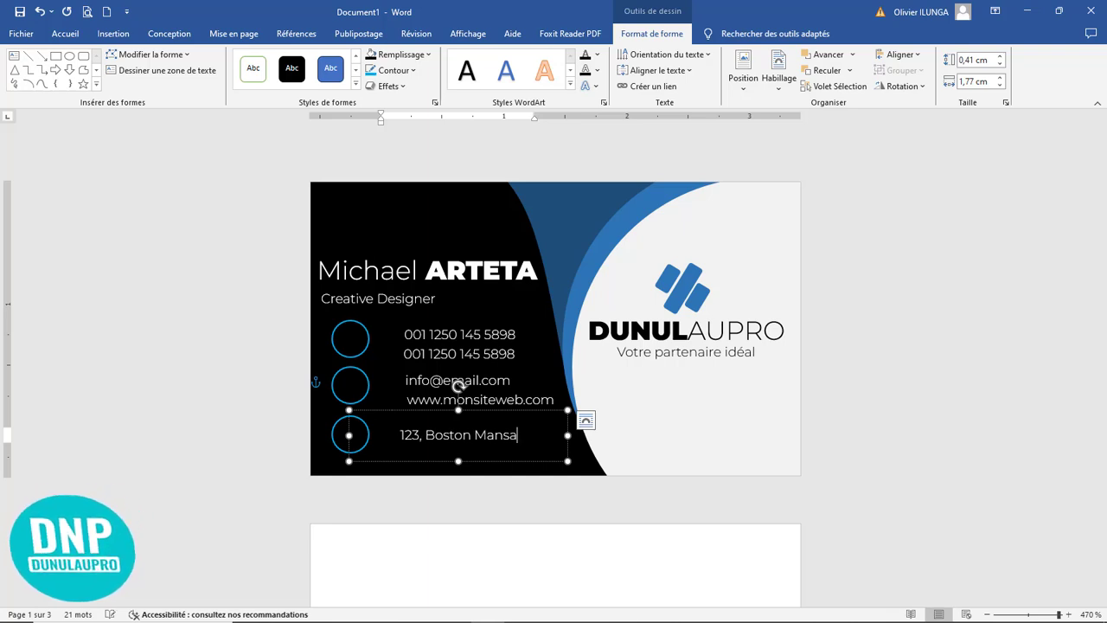
{"action": "type", "text": "nchei"}
{"action": "key", "text": "ctrl+BackSpace"}
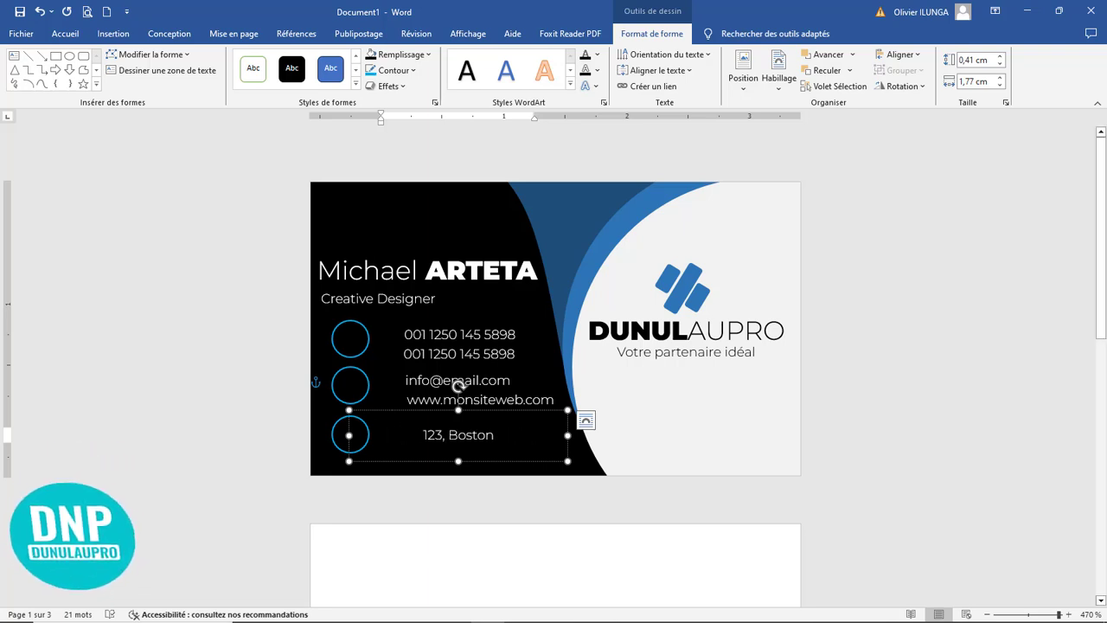
{"action": "left_click_drag", "start_coordinate": [567, 434], "coordinate": [588, 434]}
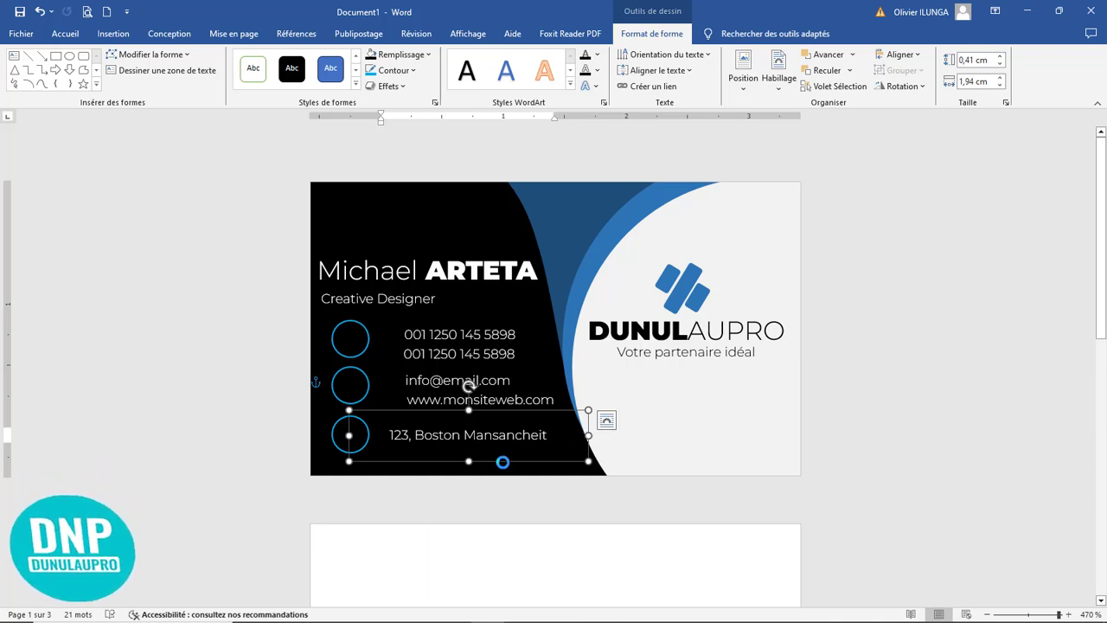
{"action": "left_click", "coordinate": [503, 465]}
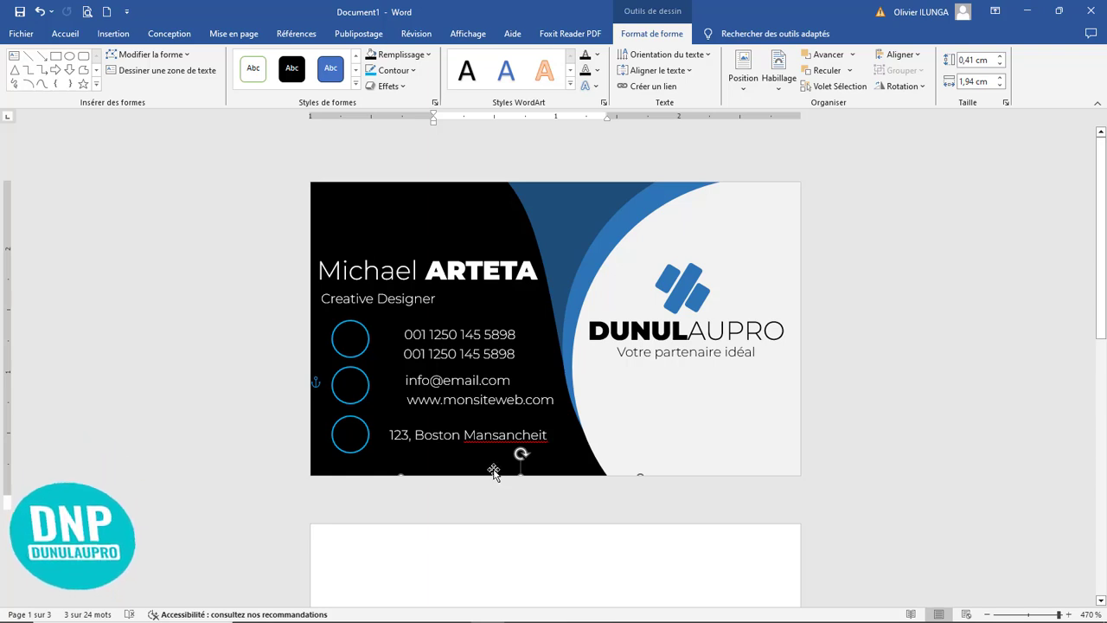
{"action": "mouse_move", "coordinate": [493, 472]}
{"action": "left_mouse_down"}
{"action": "mouse_move", "coordinate": [487, 449]}
{"action": "mouse_move", "coordinate": [513, 464]}
{"action": "mouse_move", "coordinate": [497, 461]}
{"action": "left_mouse_up"}
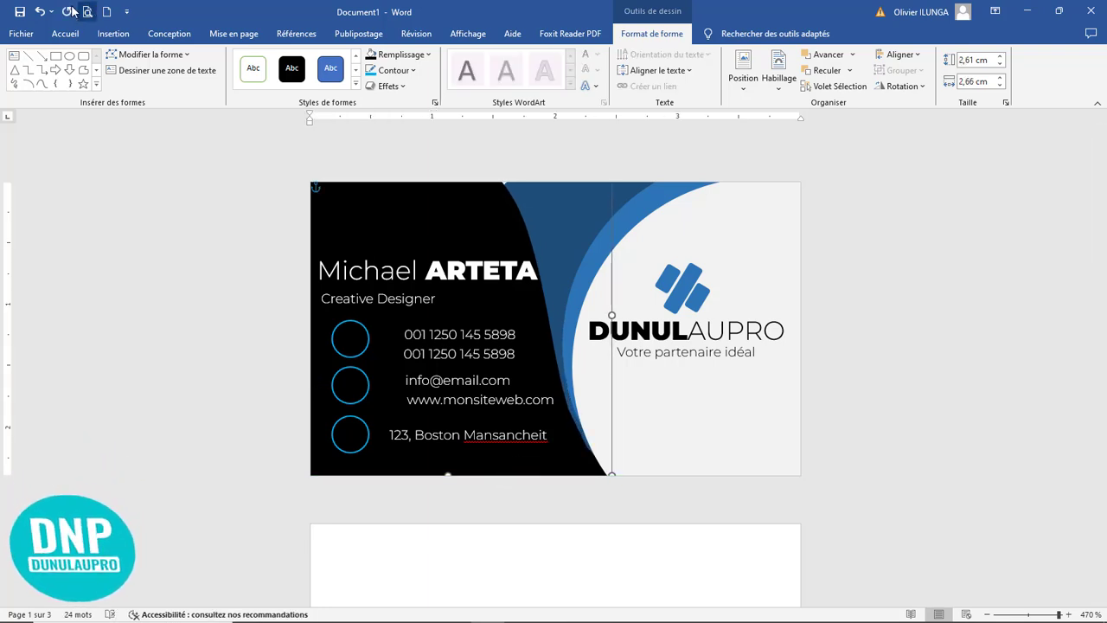
{"action": "left_click", "coordinate": [39, 12]}
{"action": "left_click", "coordinate": [40, 11]}
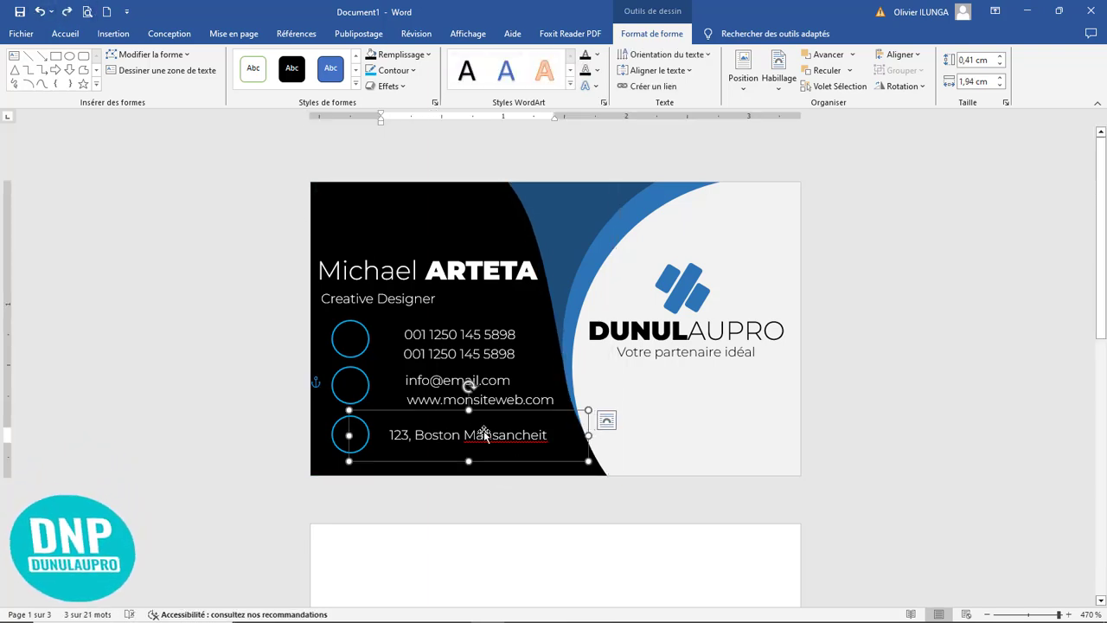
Step: Duplicate the postal address line directly below itself and ignore the spelling flag on its underlined word
{"action": "mouse_move", "coordinate": [478, 416]}
{"action": "left_mouse_down"}
{"action": "mouse_move", "coordinate": [475, 449]}
{"action": "mouse_move", "coordinate": [476, 434]}
{"action": "left_mouse_up"}
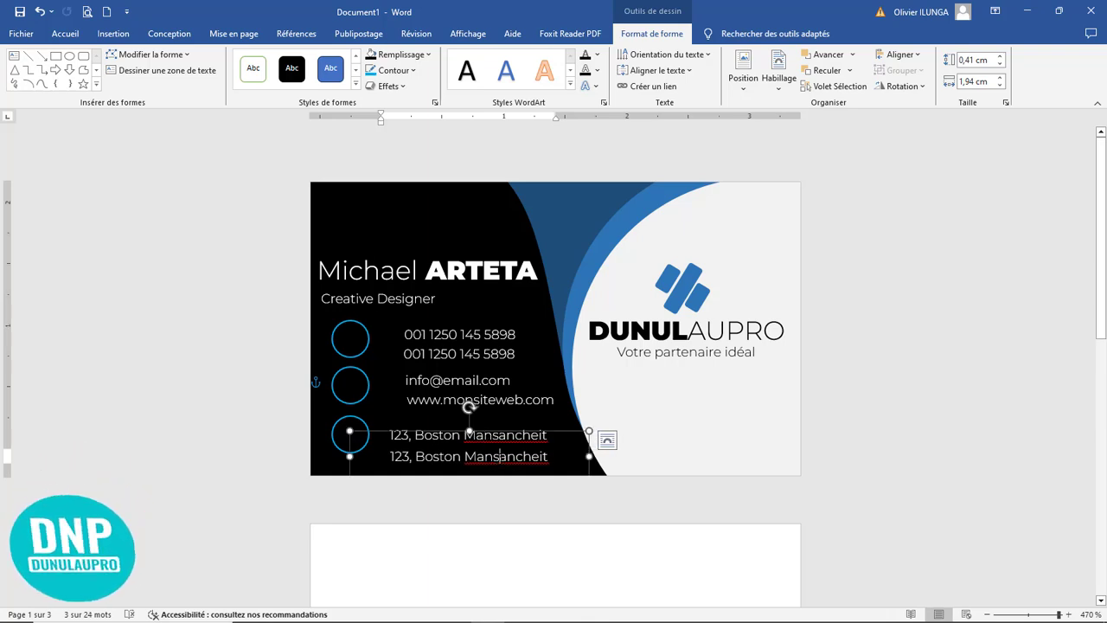
{"action": "right_click", "coordinate": [499, 455]}
{"action": "left_click", "coordinate": [444, 282]}
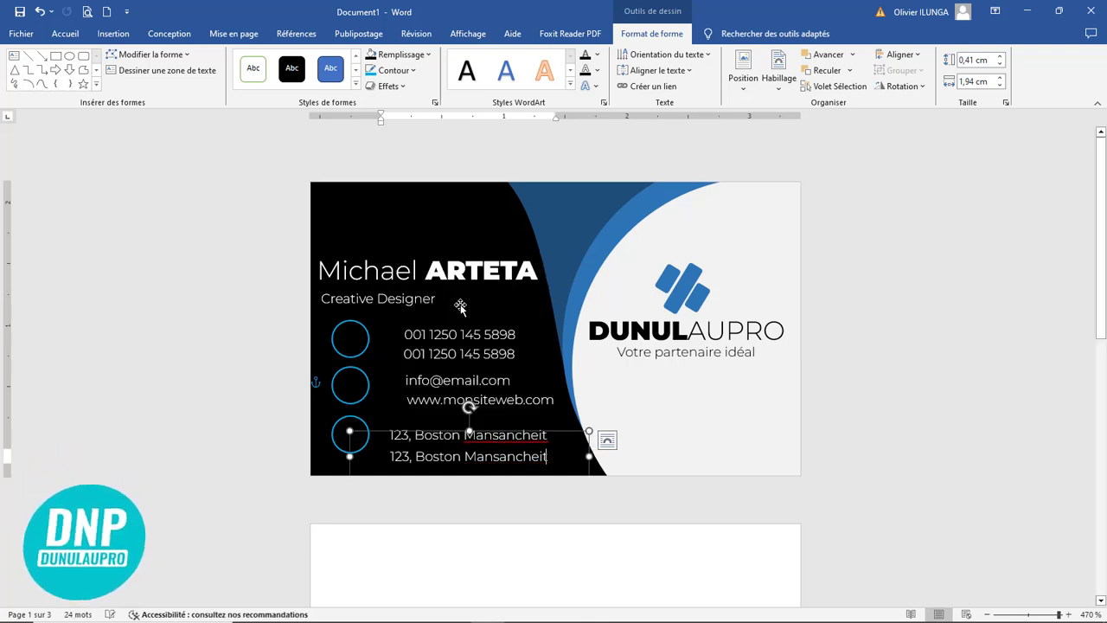
Step: Shift both address lines right to align with the phone, email and website lines above
{"action": "left_click", "coordinate": [519, 422]}
{"action": "left_click", "coordinate": [524, 385]}
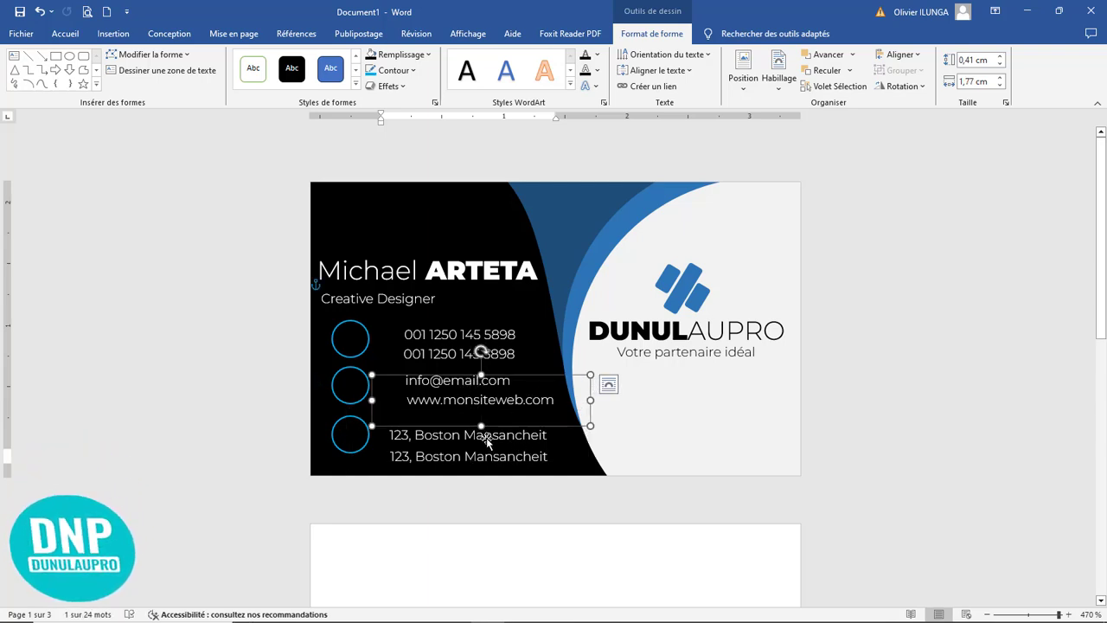
{"action": "left_click", "coordinate": [487, 442]}
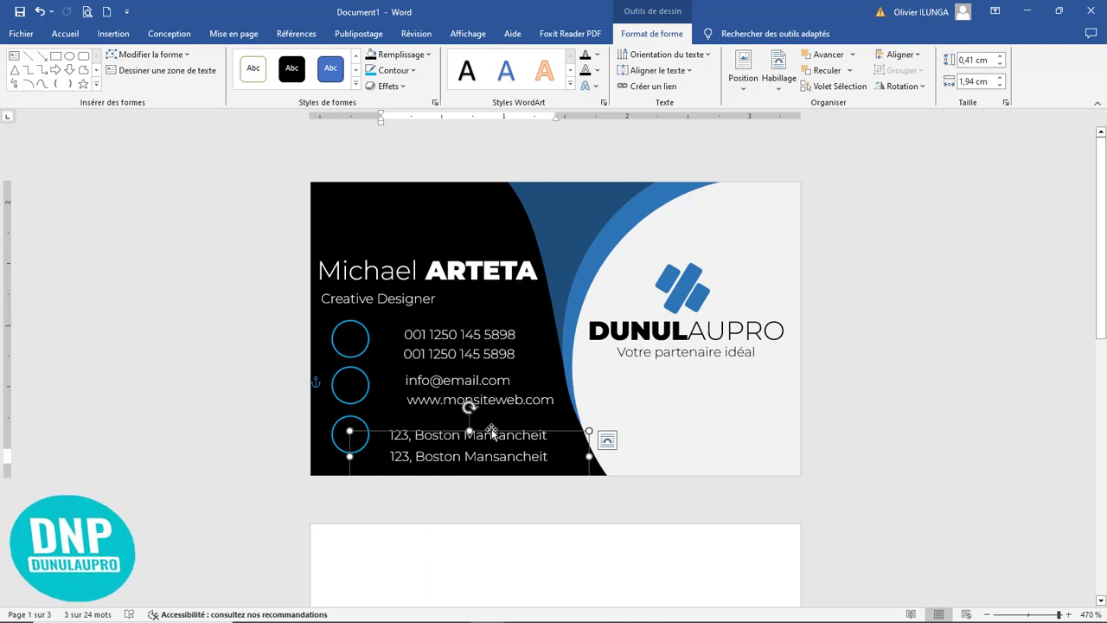
{"action": "left_click_drag", "start_coordinate": [492, 432], "coordinate": [516, 415]}
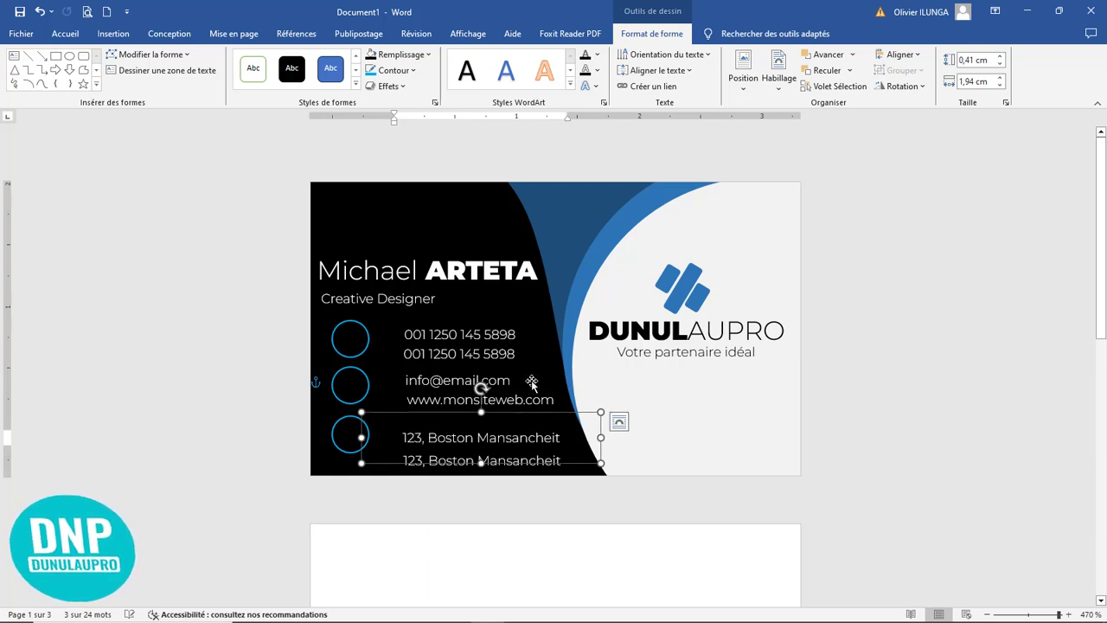
{"action": "left_click", "coordinate": [546, 385]}
{"action": "left_click", "coordinate": [695, 508]}
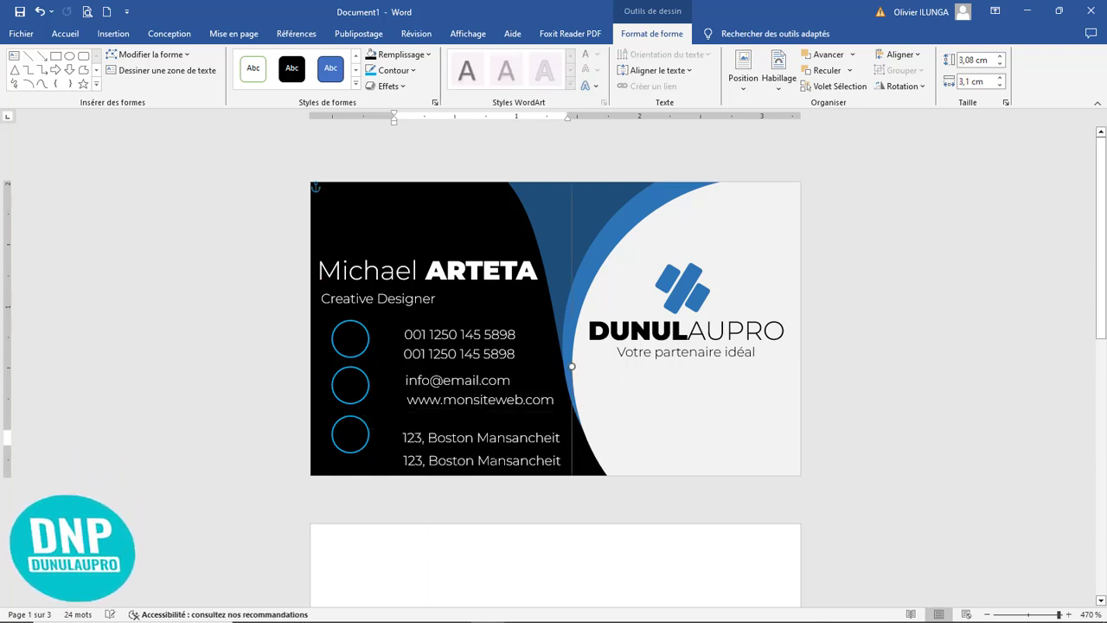
Step: Nudge the lower address line slightly upward to tighten the spacing between the two address lines
{"action": "left_click", "coordinate": [505, 436]}
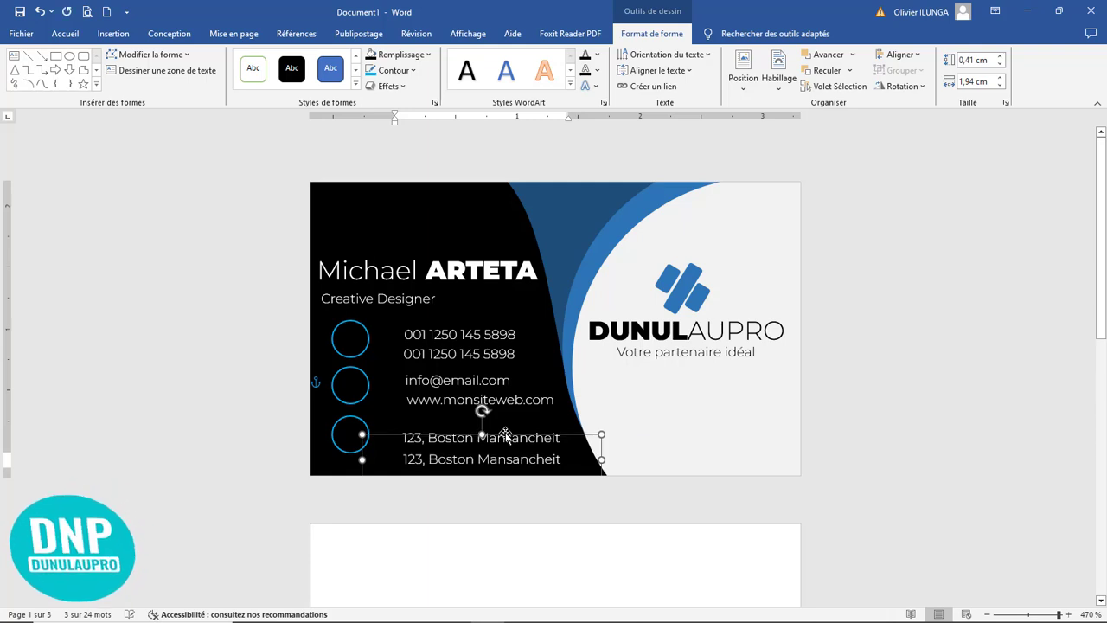
{"action": "key", "text": "Up"}
{"action": "key", "text": "Up"}
{"action": "key", "text": "Up"}
{"action": "key", "text": "Up"}
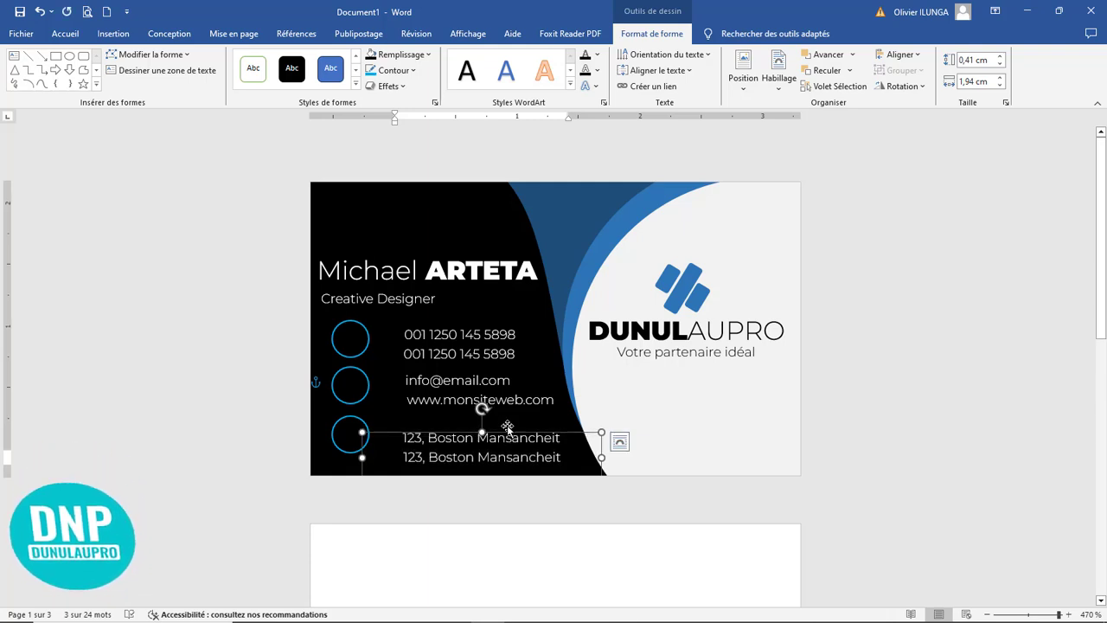
{"action": "left_click", "coordinate": [505, 381]}
{"action": "left_click", "coordinate": [461, 333]}
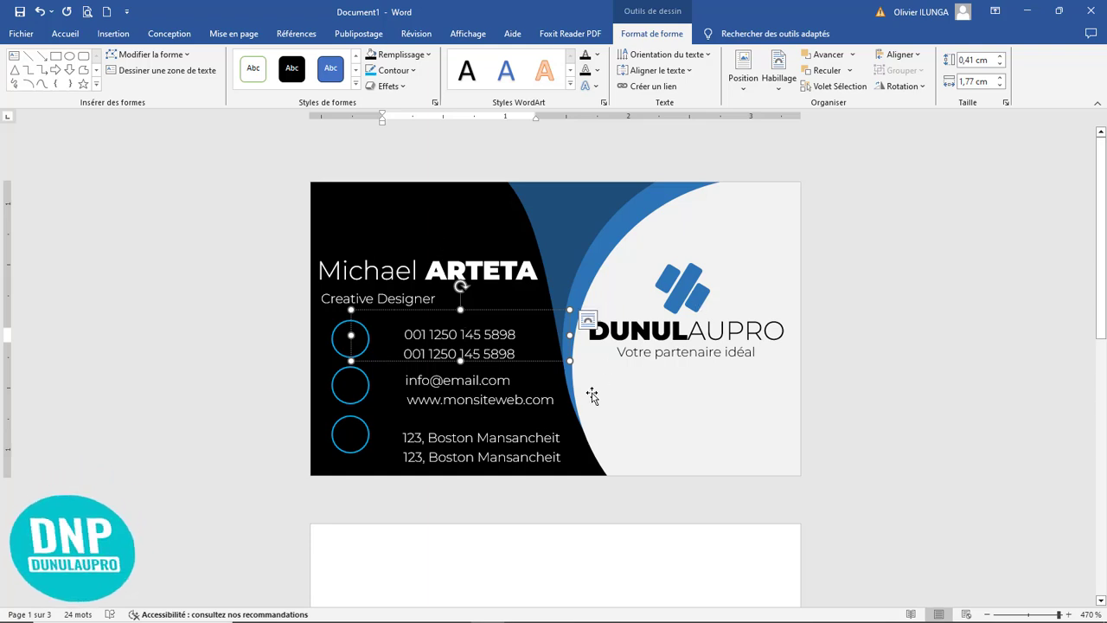
{"action": "left_click", "coordinate": [550, 490]}
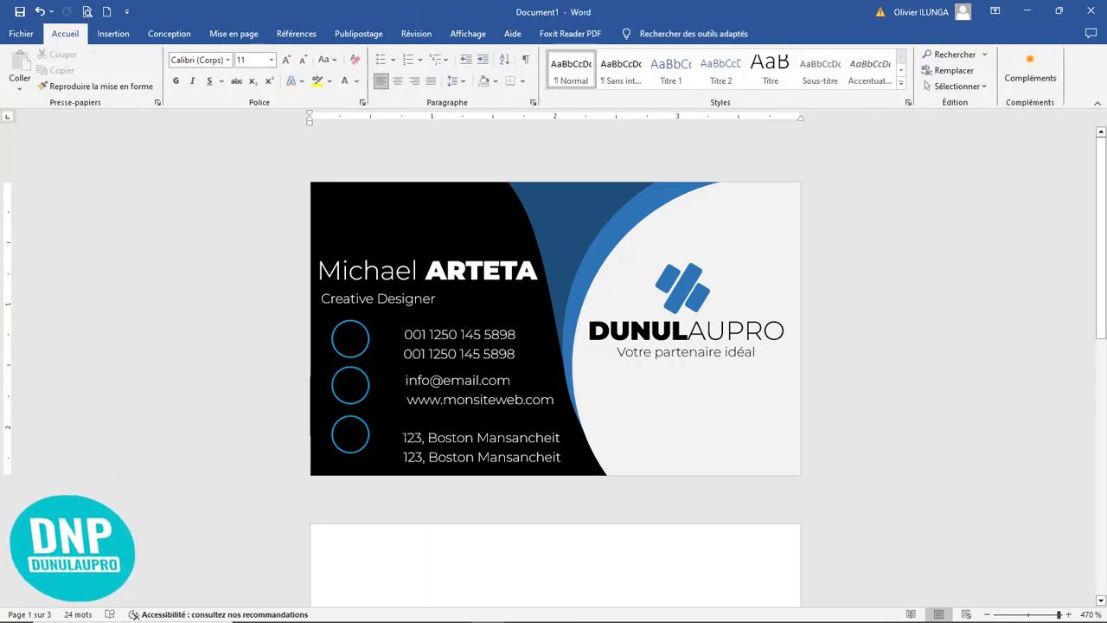
Step: Nudge the bottom outlined circle down so it sits level with the two address lines
{"action": "left_click", "coordinate": [344, 435]}
{"action": "key", "text": "Down"}
{"action": "key", "text": "Down"}
{"action": "key", "text": "Down"}
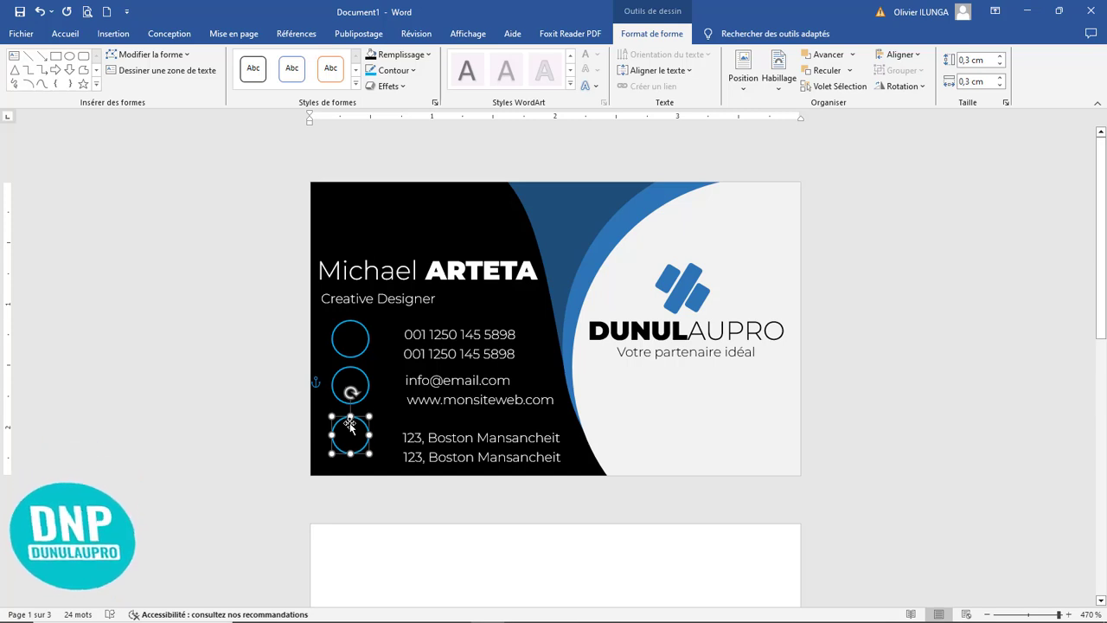
{"action": "key", "text": "Down"}
{"action": "key", "text": "Down"}
{"action": "key", "text": "Down"}
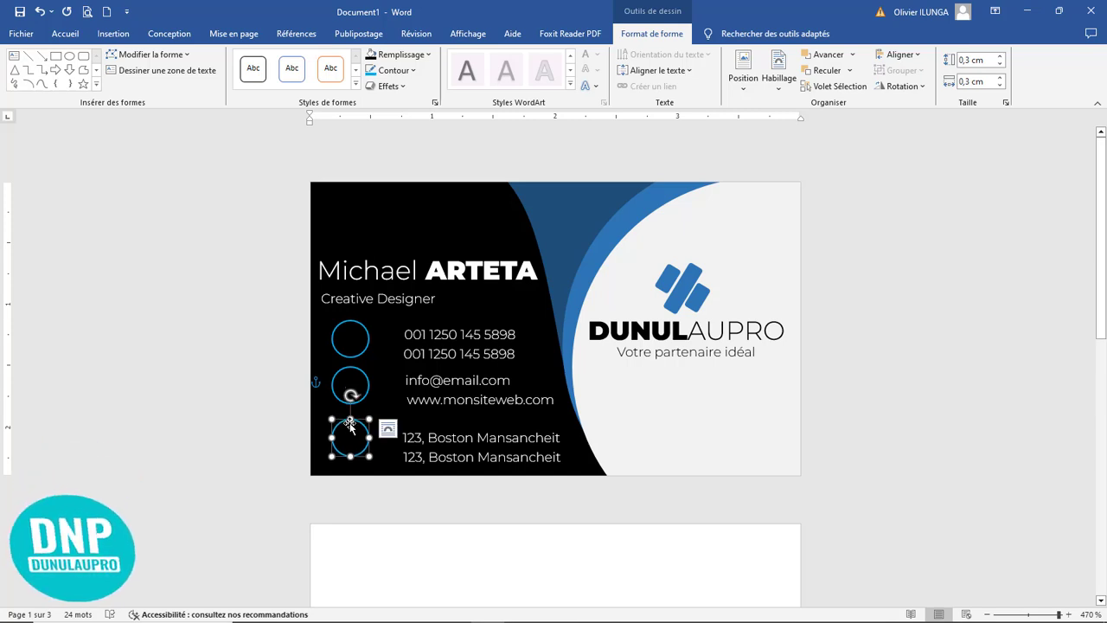
{"action": "key", "text": "Down"}
{"action": "key", "text": "Down"}
Step: Nudge the middle and top outlined circles slightly down to line up with their contact lines
{"action": "left_click", "coordinate": [358, 386]}
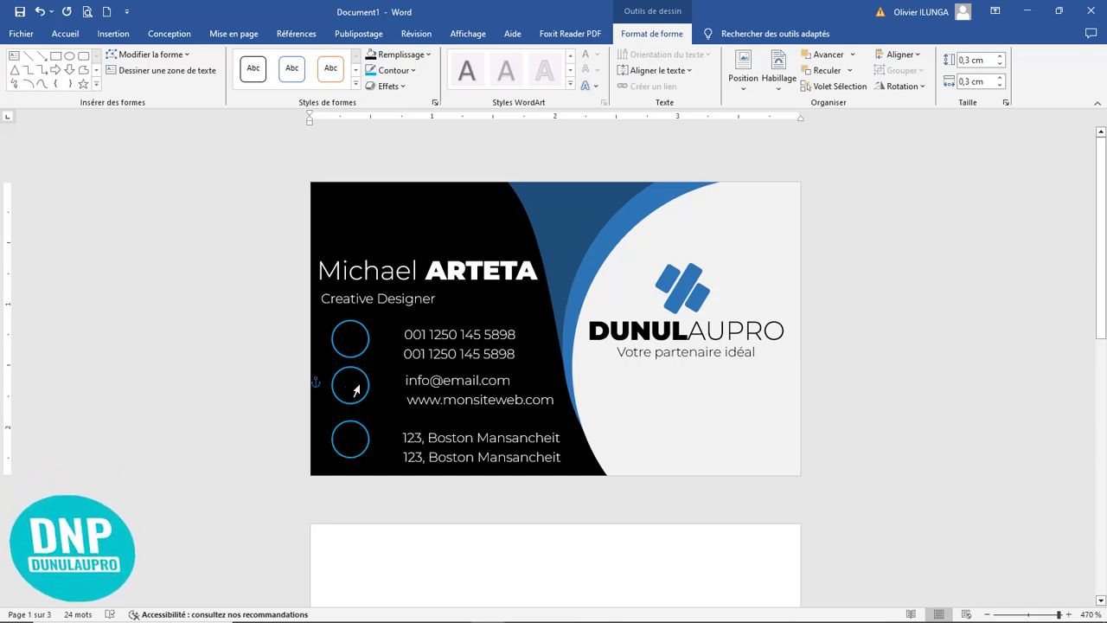
{"action": "left_click", "coordinate": [339, 396]}
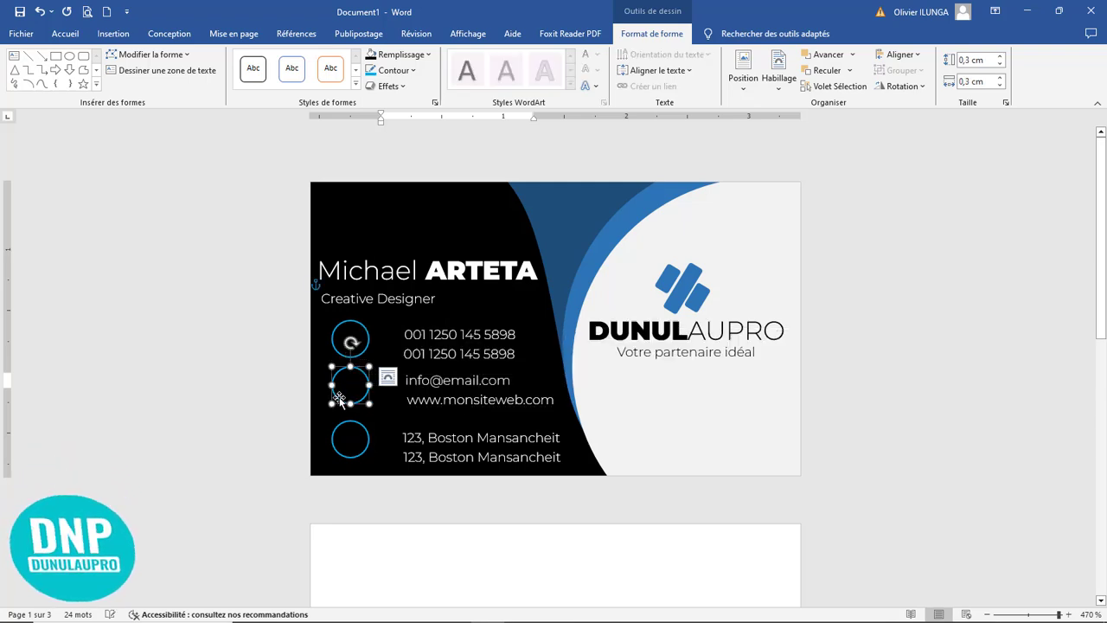
{"action": "key", "text": "Down"}
{"action": "key", "text": "Down"}
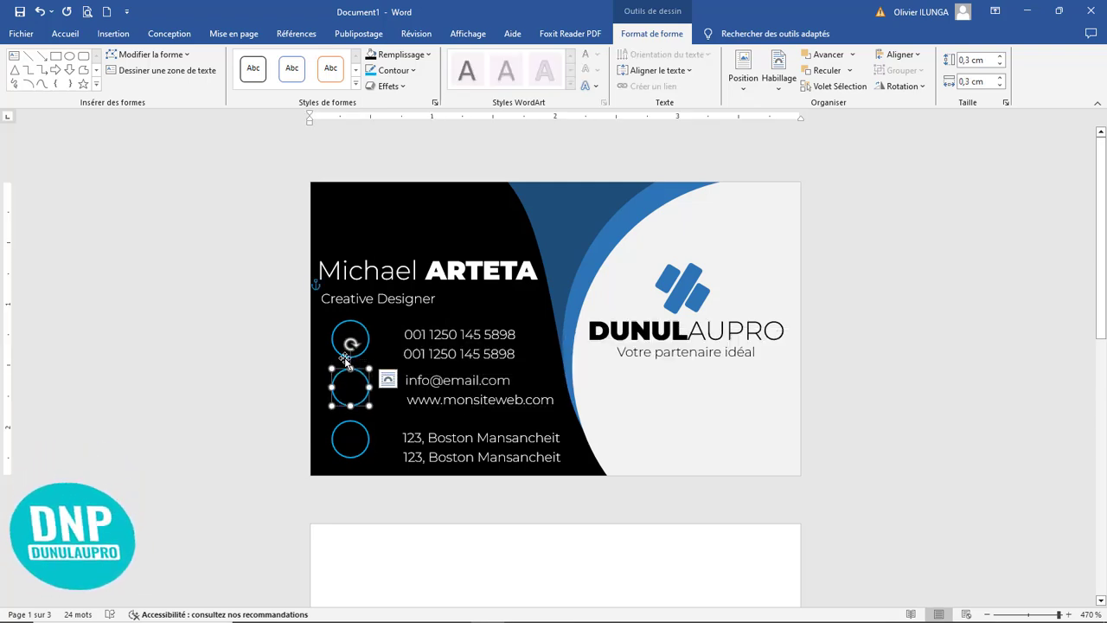
{"action": "left_click", "coordinate": [362, 336]}
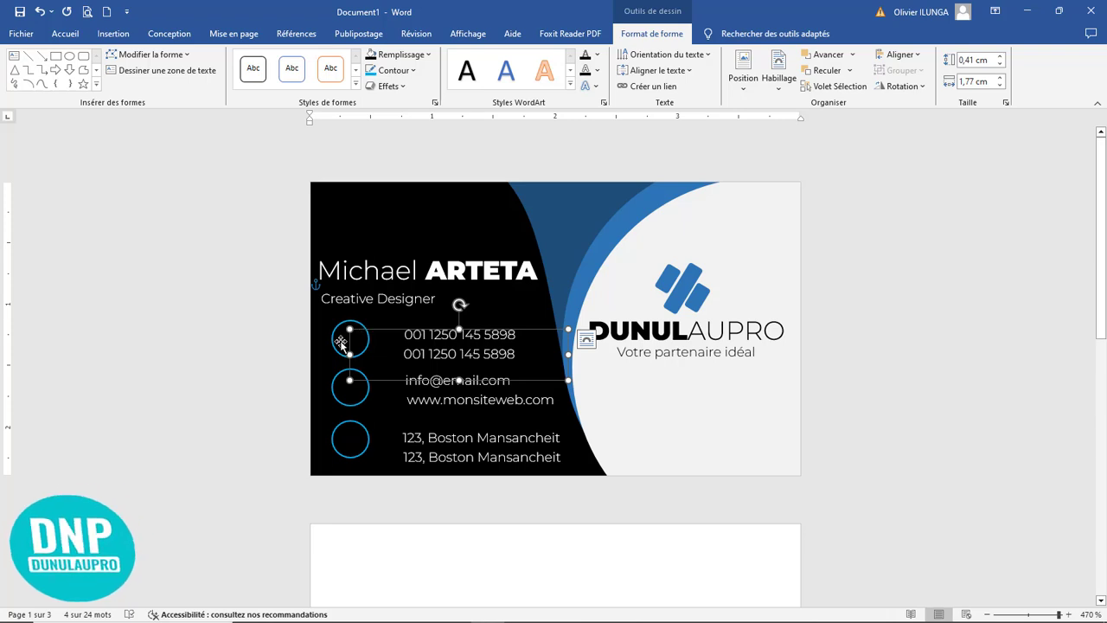
{"action": "left_click", "coordinate": [341, 341]}
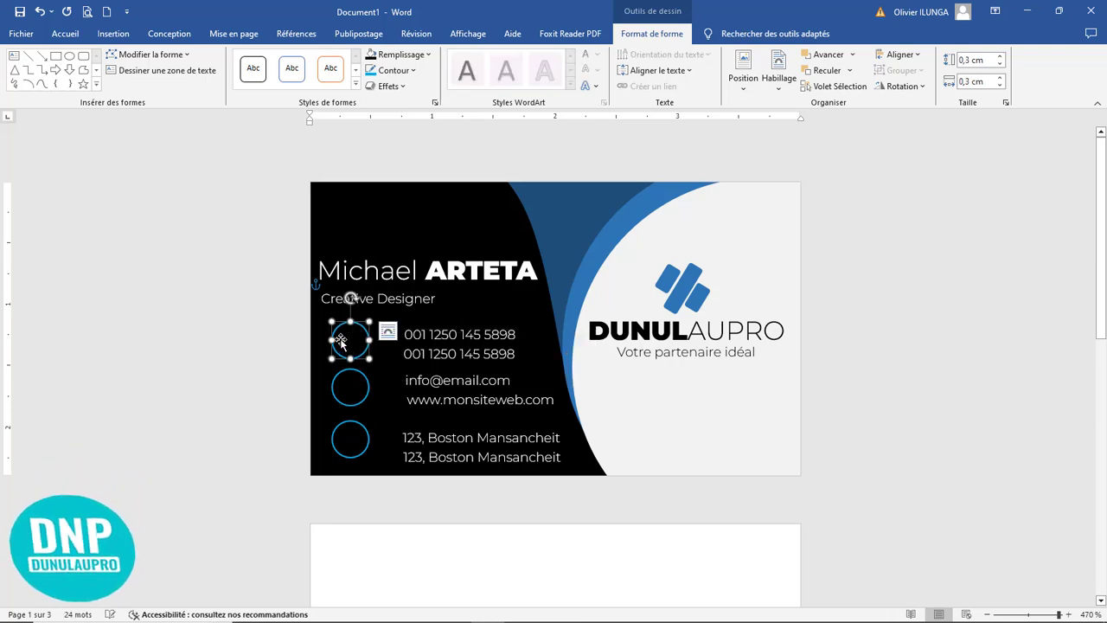
{"action": "left_click", "coordinate": [464, 313]}
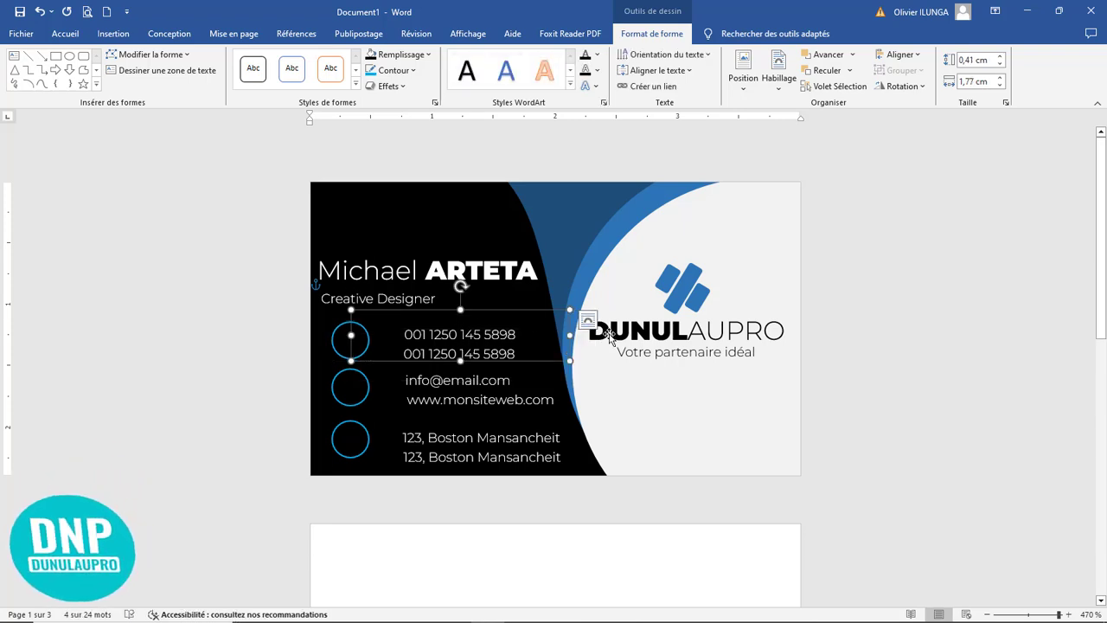
{"action": "left_click", "coordinate": [771, 389]}
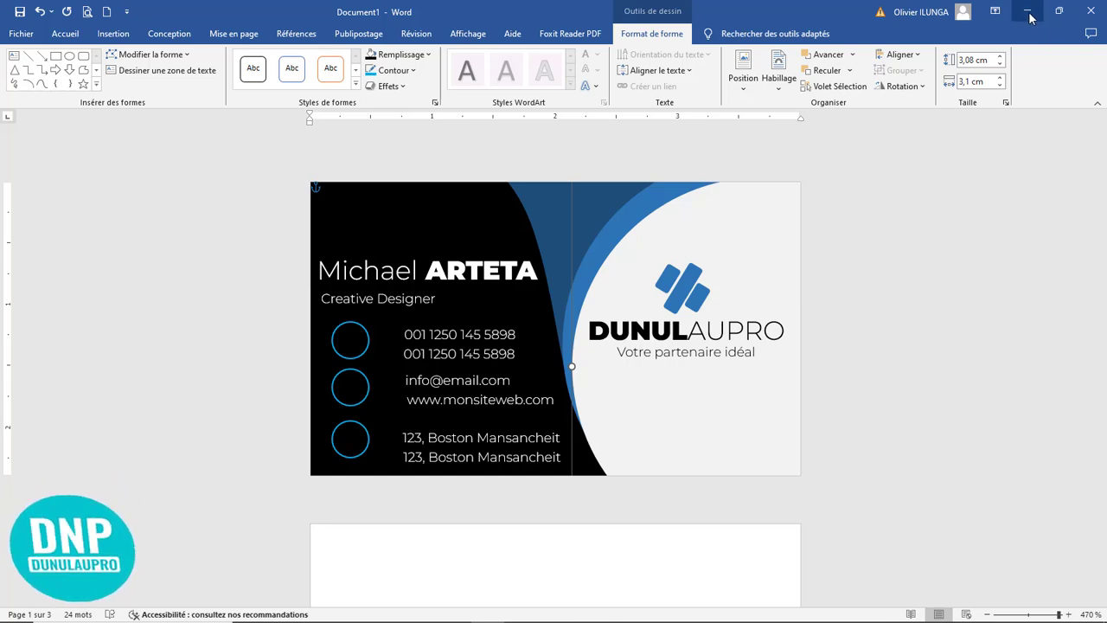
Step: Paste the copied set of contact icons onto the blank second page
{"action": "scroll", "coordinate": [556, 309], "scroll_direction": "down", "scroll_amount": 3}
{"action": "left_click", "coordinate": [471, 463]}
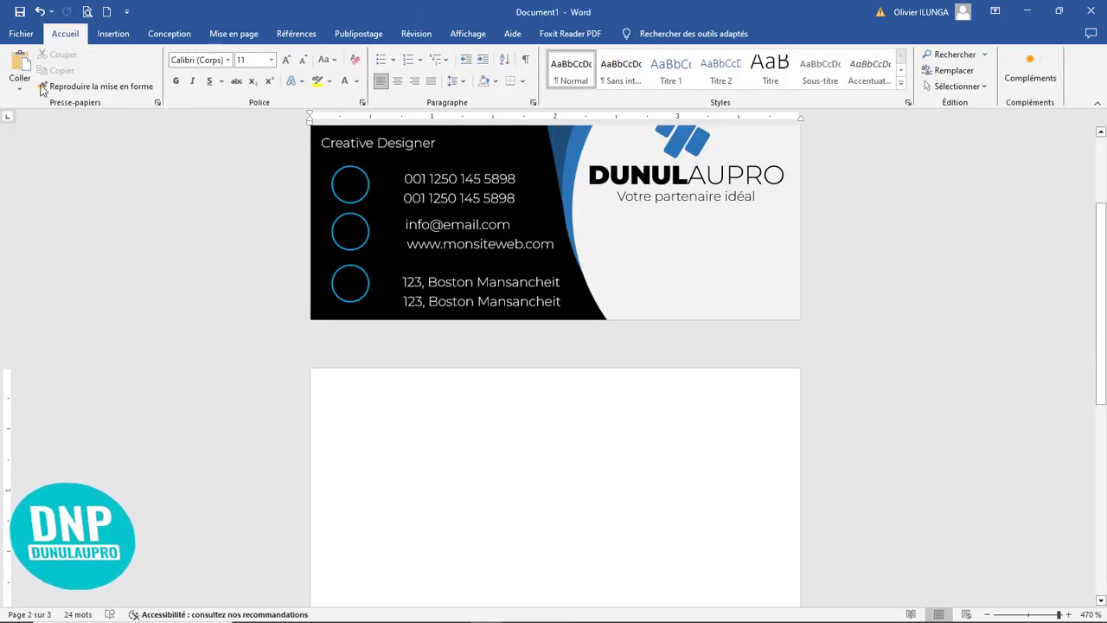
{"action": "left_click", "coordinate": [20, 65]}
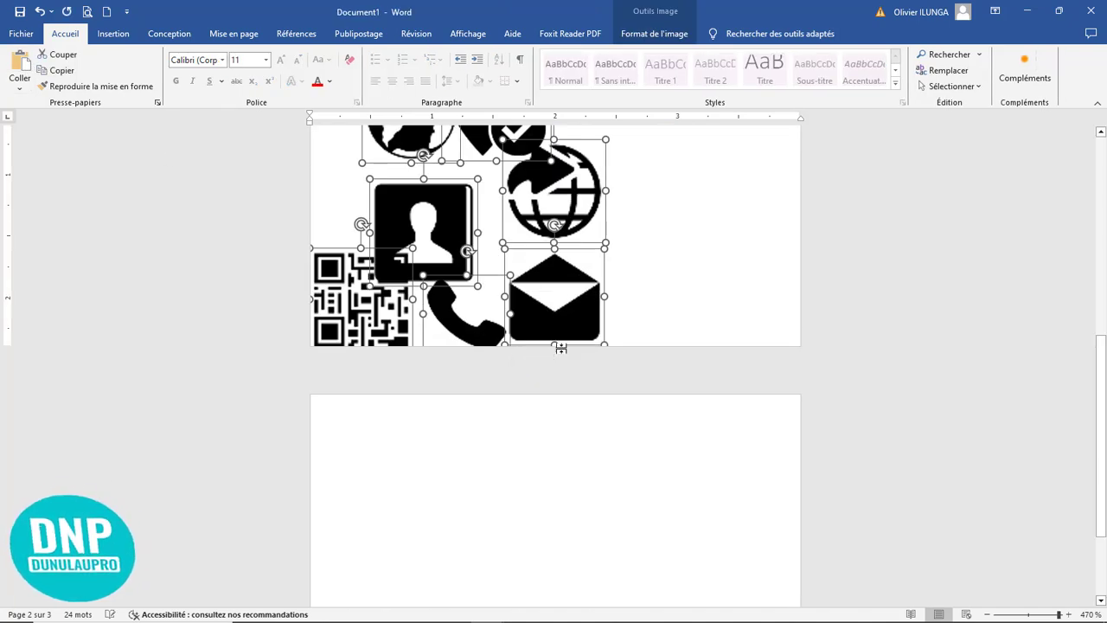
{"action": "scroll", "coordinate": [553, 363], "scroll_direction": "up", "scroll_amount": 9}
{"action": "scroll", "coordinate": [544, 423], "scroll_direction": "down", "scroll_amount": 6}
{"action": "left_click", "coordinate": [667, 362]}
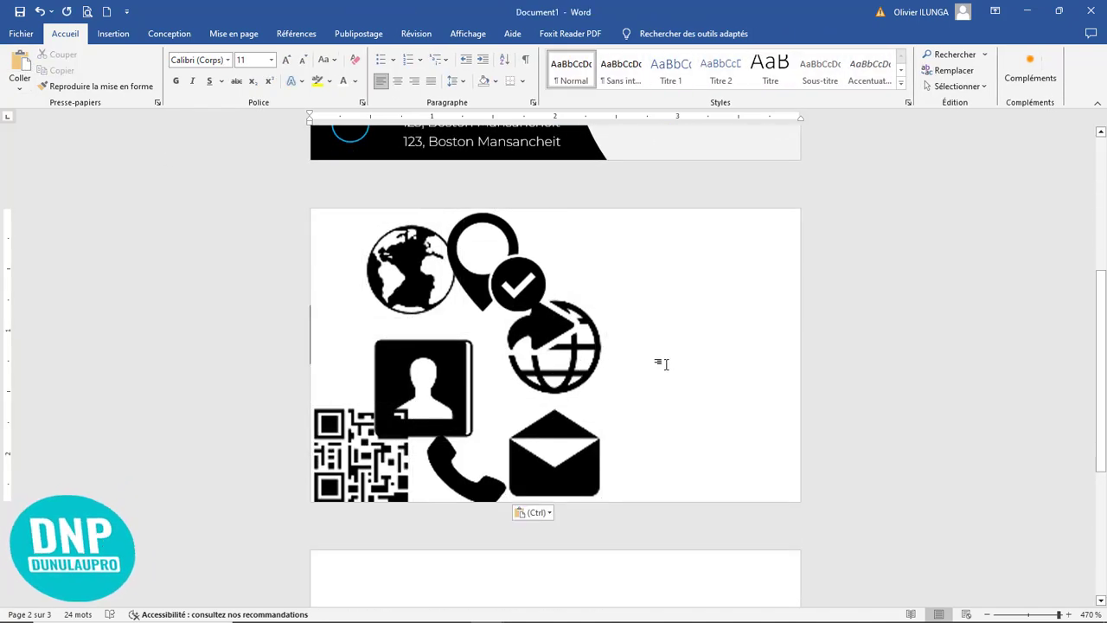
Step: Move the location pin and phone icons out of the pasted pile to the empty right side of the second page
{"action": "scroll", "coordinate": [667, 364], "scroll_direction": "up", "scroll_amount": 5}
{"action": "scroll", "coordinate": [662, 363], "scroll_direction": "down", "scroll_amount": 3}
{"action": "left_click_drag", "start_coordinate": [485, 417], "coordinate": [655, 433]}
{"action": "scroll", "coordinate": [545, 495], "scroll_direction": "down", "scroll_amount": 5}
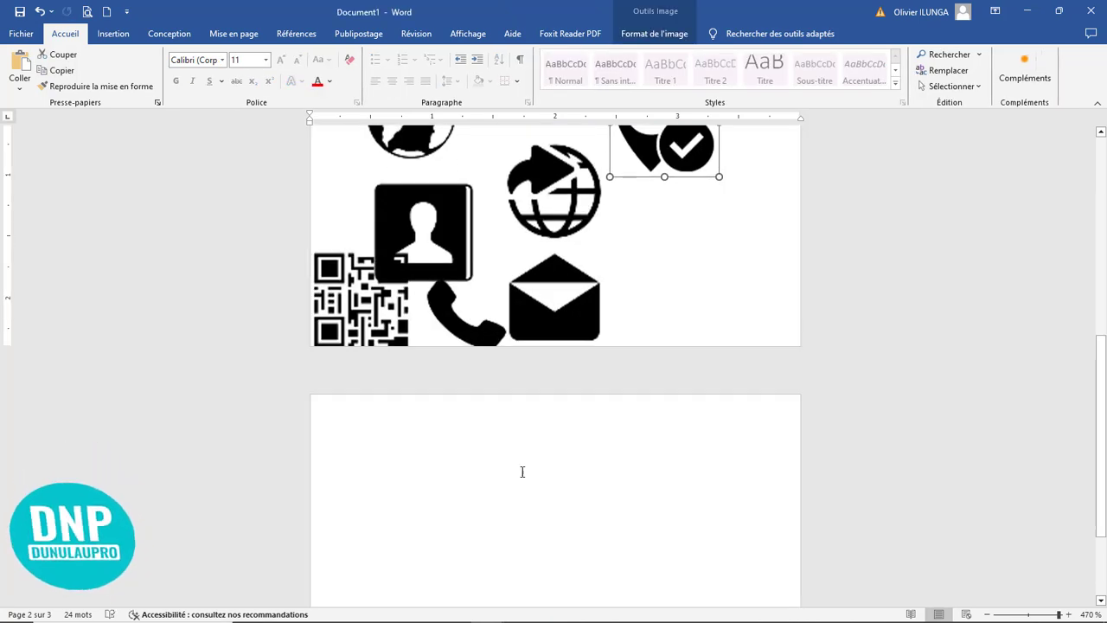
{"action": "left_click_drag", "start_coordinate": [469, 317], "coordinate": [680, 255]}
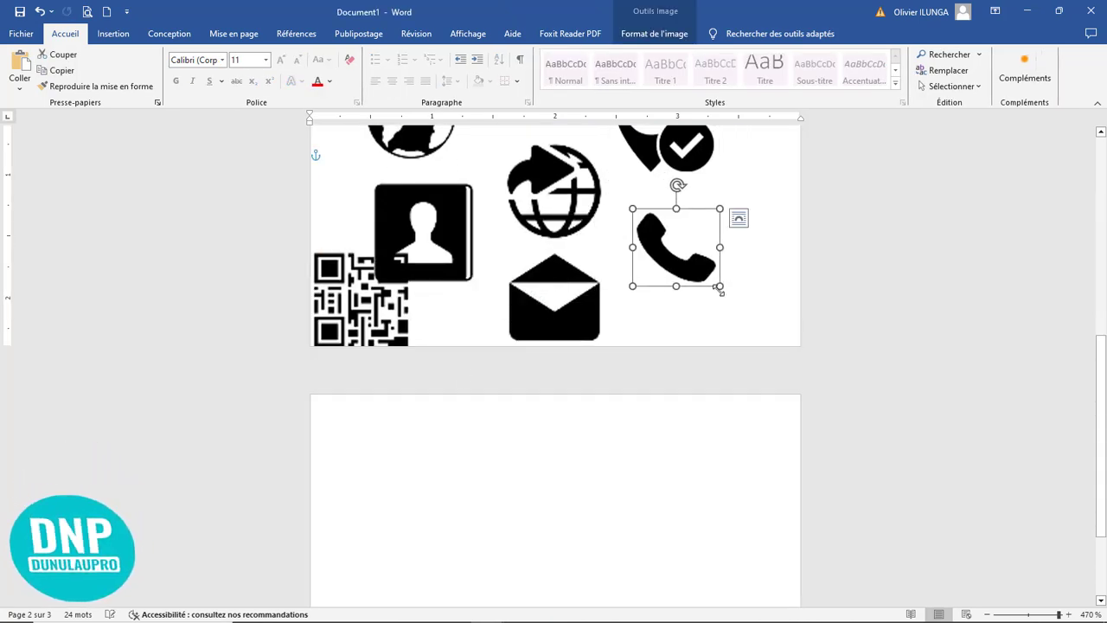
Step: Shrink the phone icon to about 0,34 × 0,39 cm and move it onto the card's top circle
{"action": "left_click_drag", "start_coordinate": [720, 286], "coordinate": [682, 252]}
{"action": "scroll", "coordinate": [674, 259], "scroll_direction": "up", "scroll_amount": 5}
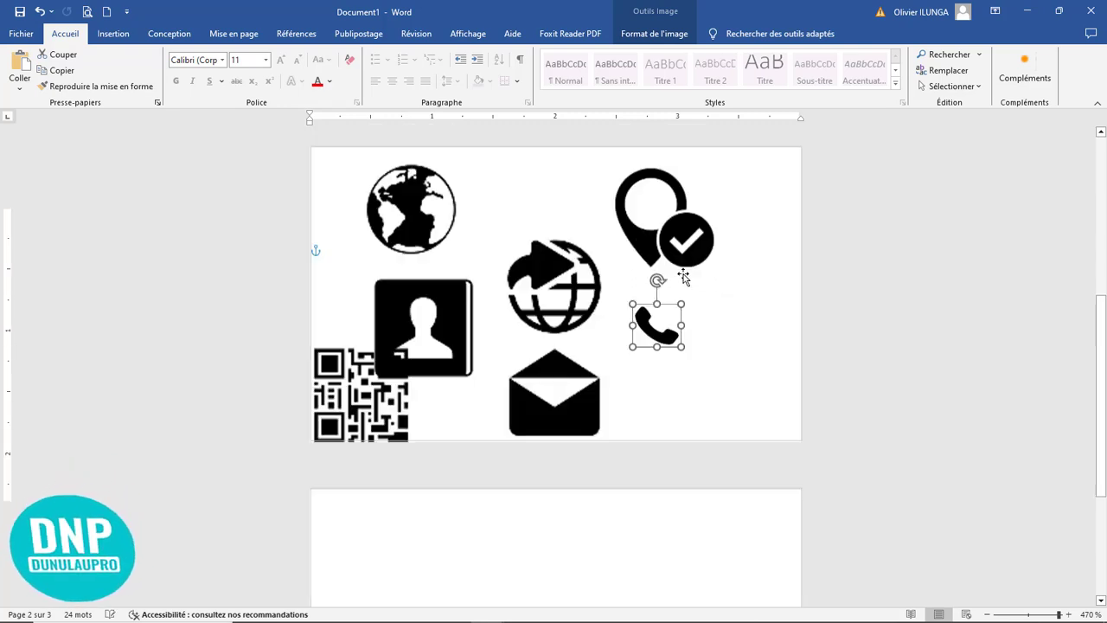
{"action": "left_click_drag", "start_coordinate": [656, 541], "coordinate": [347, 190]}
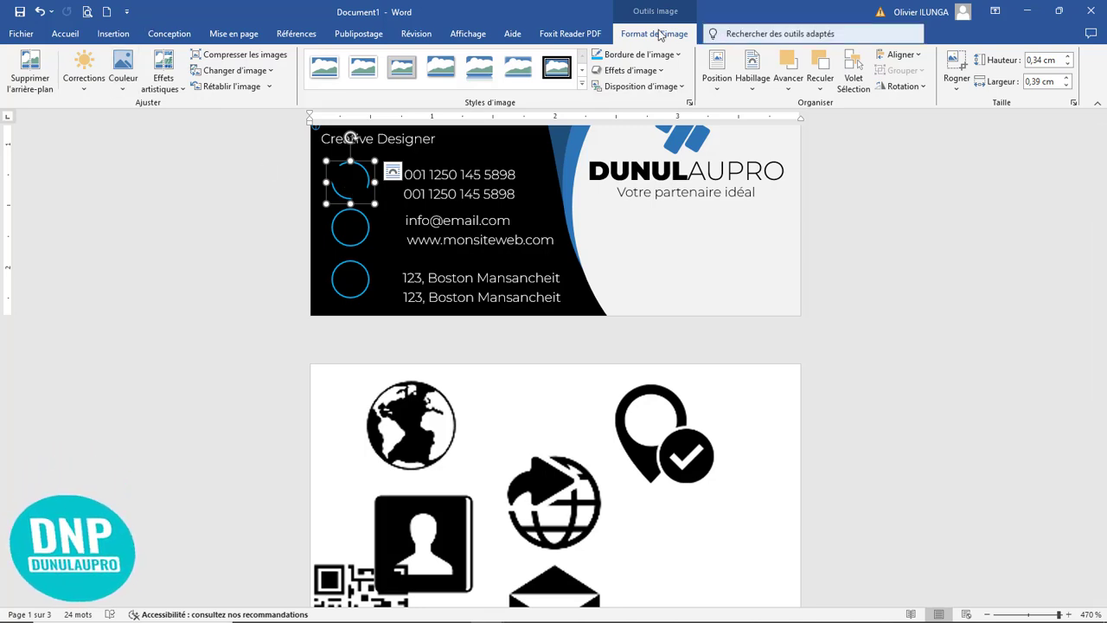
Step: Recolor the phone icon light blue and shrink it to about 0,2 × 0,22 cm
{"action": "left_click", "coordinate": [120, 86]}
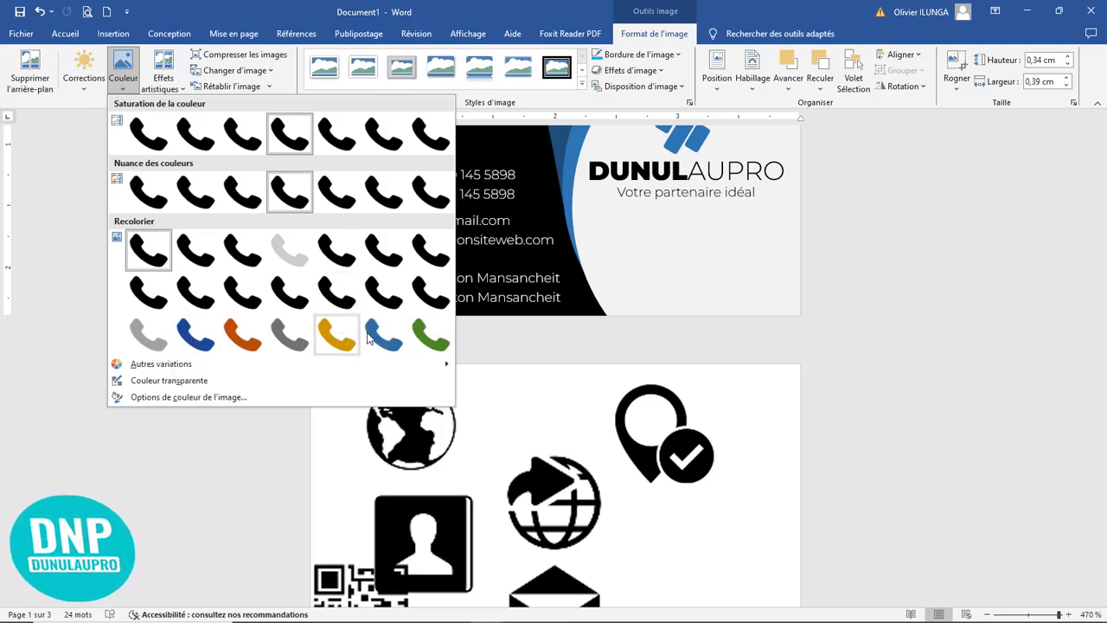
{"action": "left_click", "coordinate": [377, 336]}
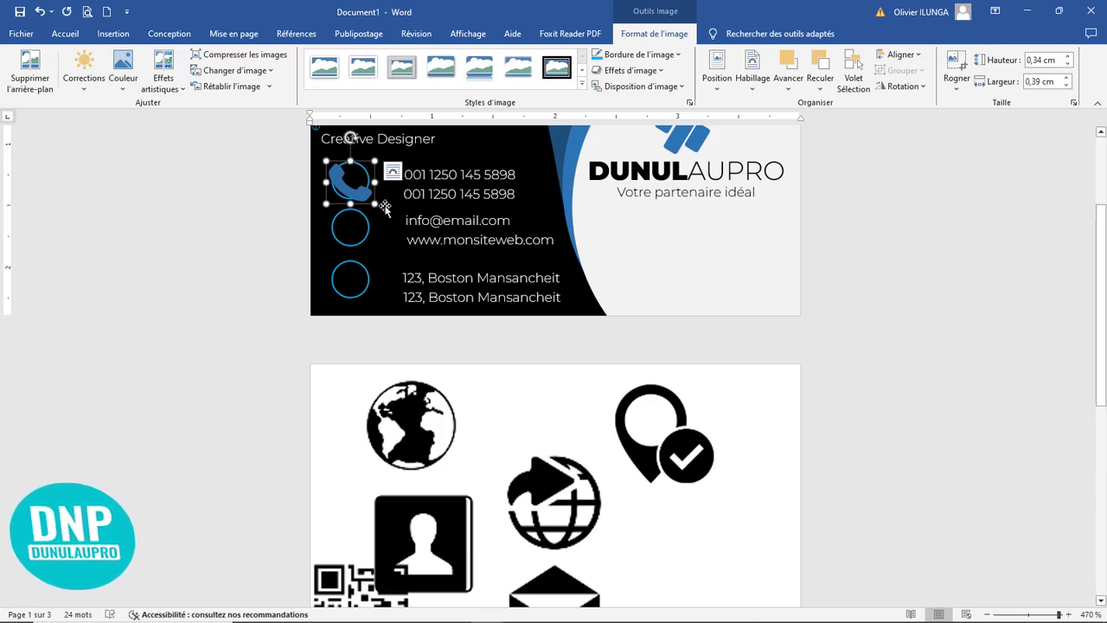
{"action": "left_click_drag", "start_coordinate": [375, 203], "coordinate": [354, 186]}
Step: Nudge the phone icon down and right into the top circle and reduce it to about 0,16 × 0,18 cm
{"action": "key", "text": "Down"}
{"action": "key", "text": "Down"}
{"action": "key", "text": "Down"}
{"action": "key", "text": "Down"}
{"action": "key", "text": "Down"}
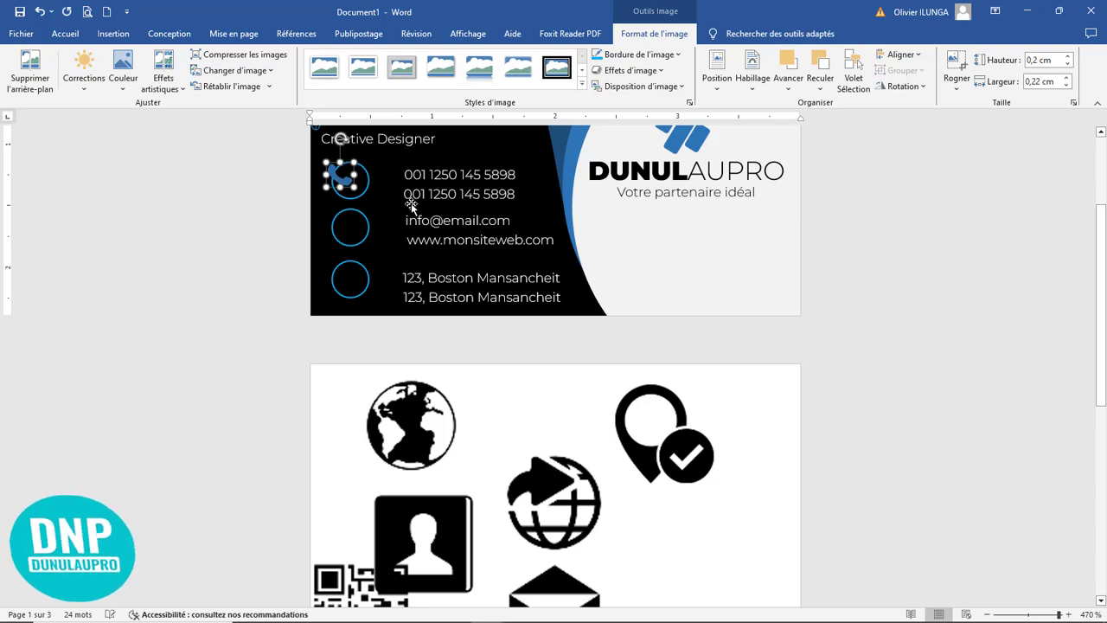
{"action": "key", "text": "Right"}
{"action": "key", "text": "Right"}
{"action": "key", "text": "Right"}
{"action": "key", "text": "Right"}
{"action": "key", "text": "Right"}
{"action": "key", "text": "Right"}
{"action": "key", "text": "Right"}
{"action": "key", "text": "Right"}
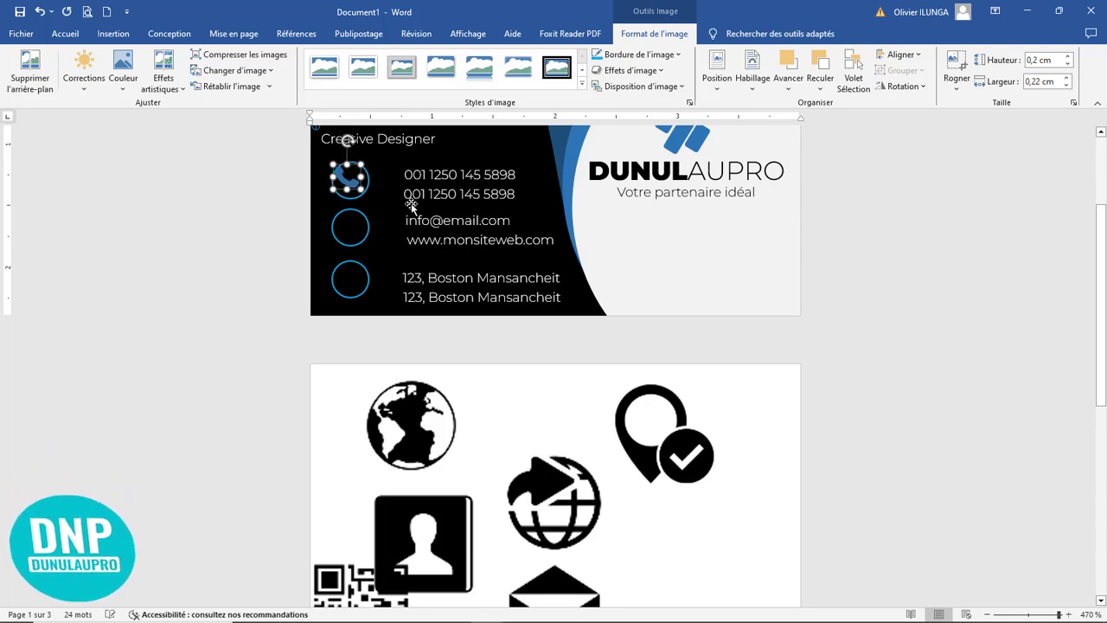
{"action": "key", "text": "Down"}
{"action": "key", "text": "Down"}
{"action": "key", "text": "Down"}
{"action": "key", "text": "Down"}
{"action": "key", "text": "Down"}
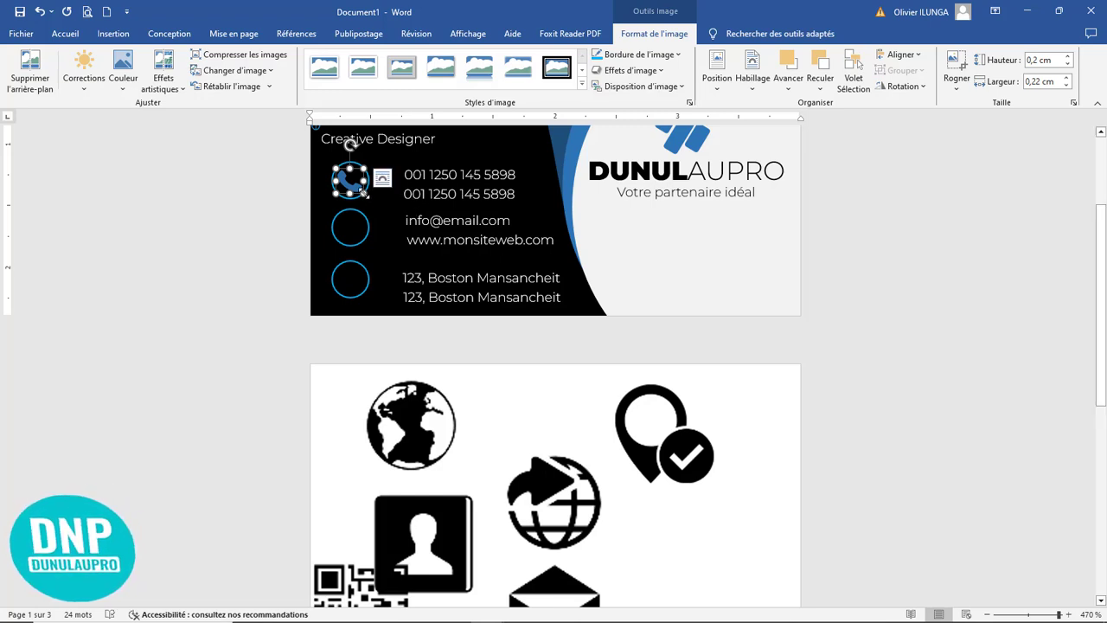
{"action": "left_click_drag", "start_coordinate": [367, 196], "coordinate": [361, 191]}
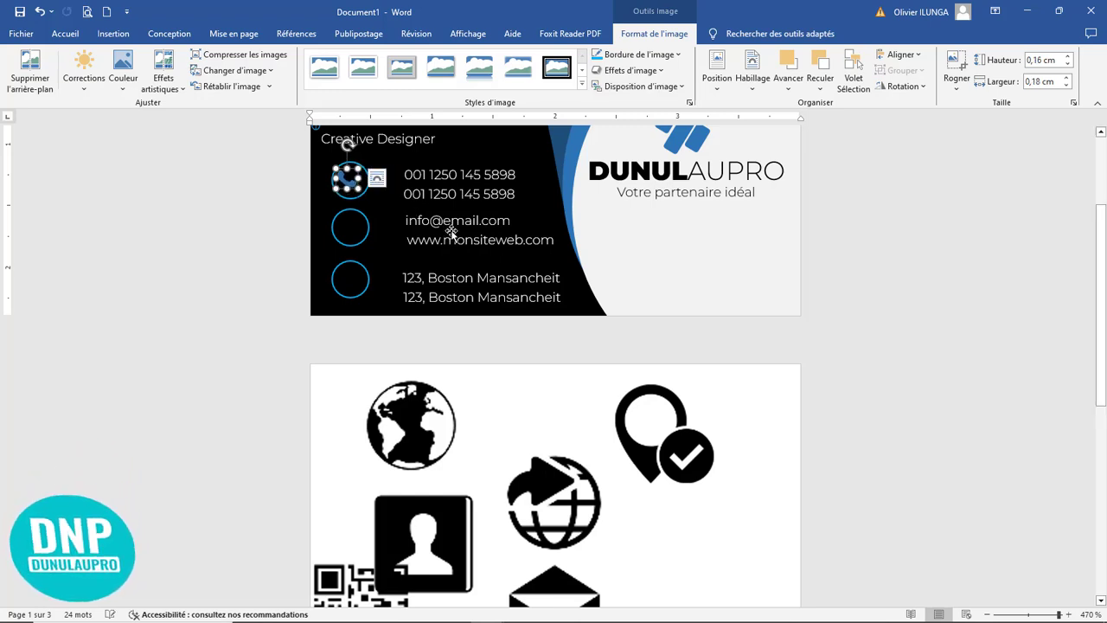
Step: Nudge the phone icon right and down until it sits centred in the card's top circle
{"action": "key", "text": "ctrl+z"}
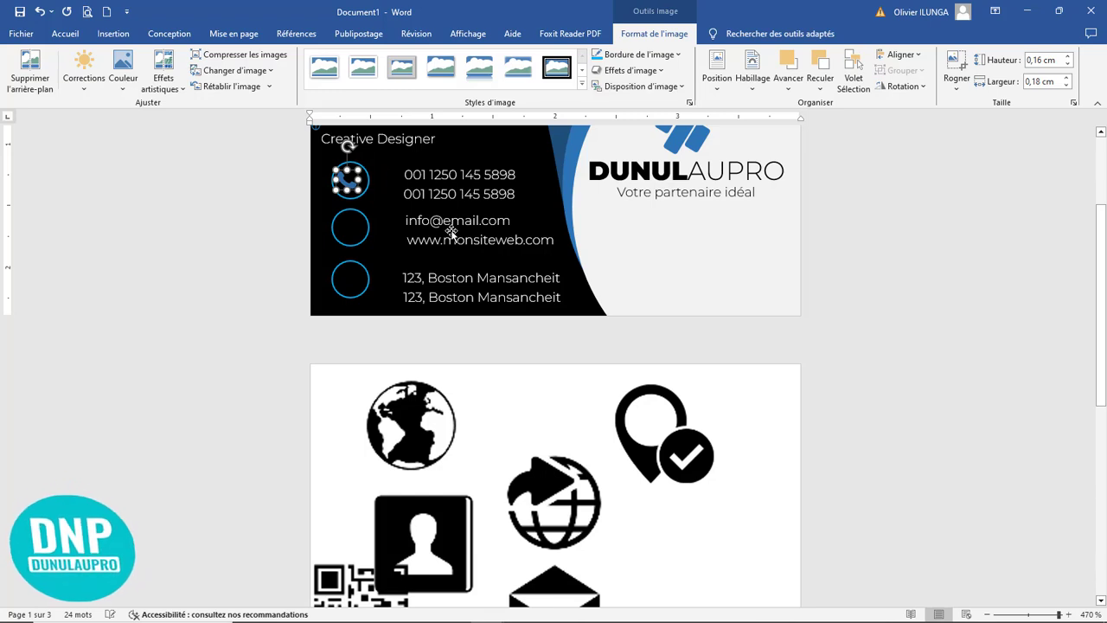
{"action": "key", "text": "Right"}
{"action": "key", "text": "Right"}
{"action": "key", "text": "Right"}
{"action": "key", "text": "Right"}
{"action": "key", "text": "Down"}
{"action": "key", "text": "Down"}
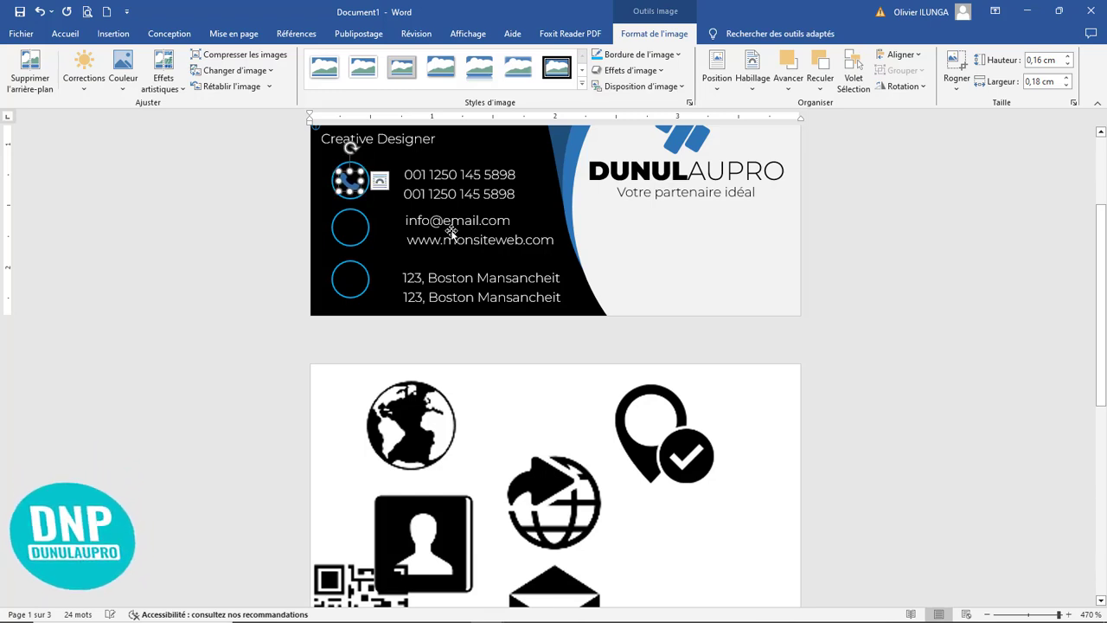
{"action": "left_click", "coordinate": [451, 227]}
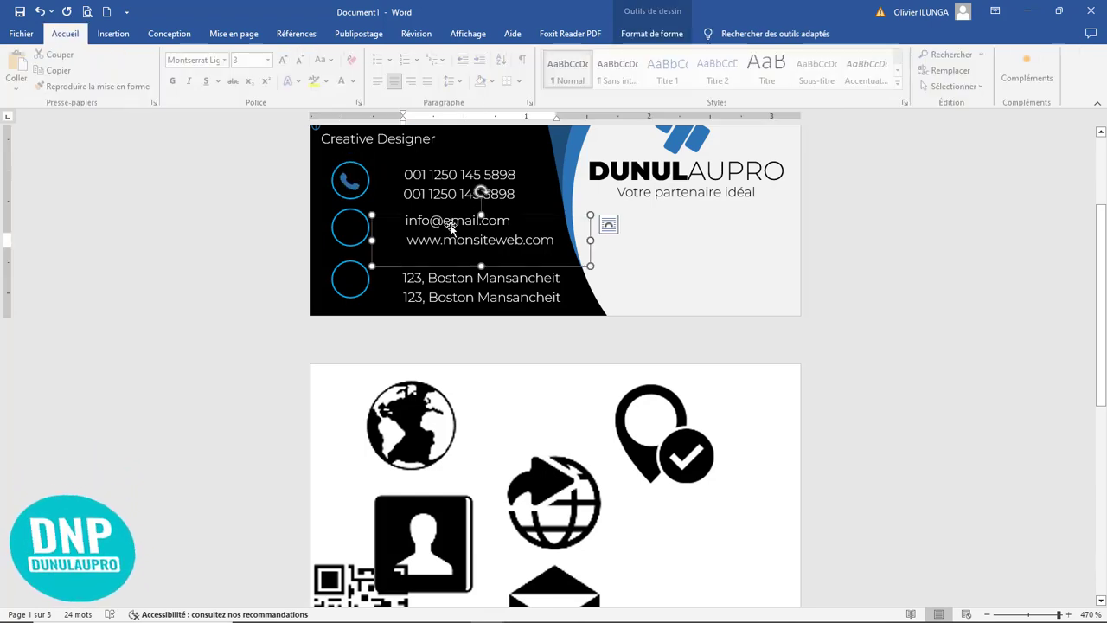
{"action": "left_click", "coordinate": [350, 183]}
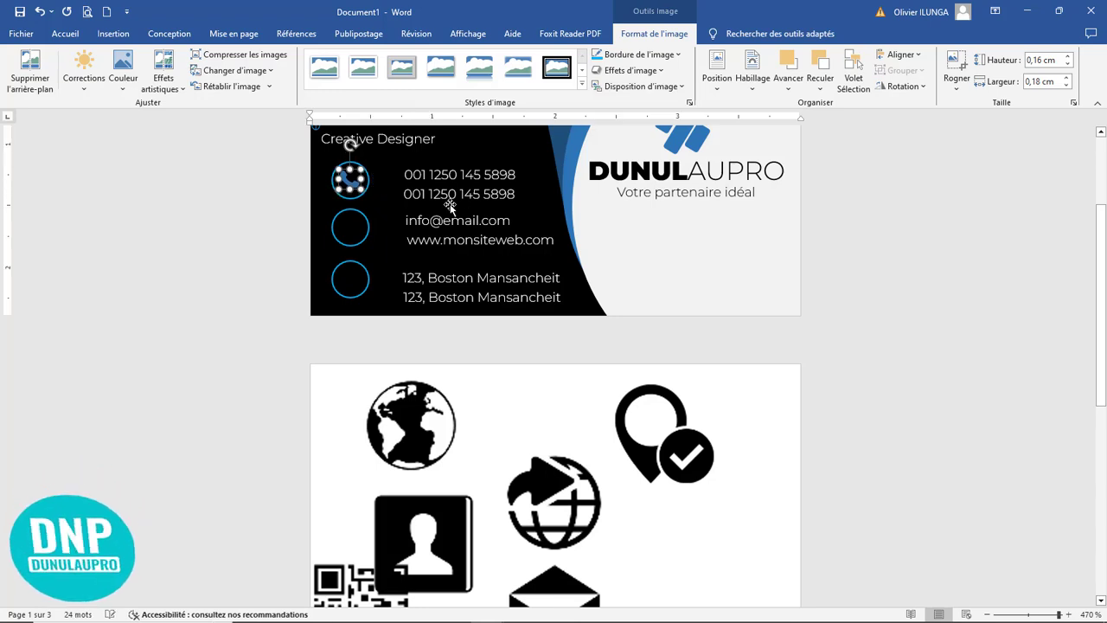
{"action": "left_click", "coordinate": [455, 239]}
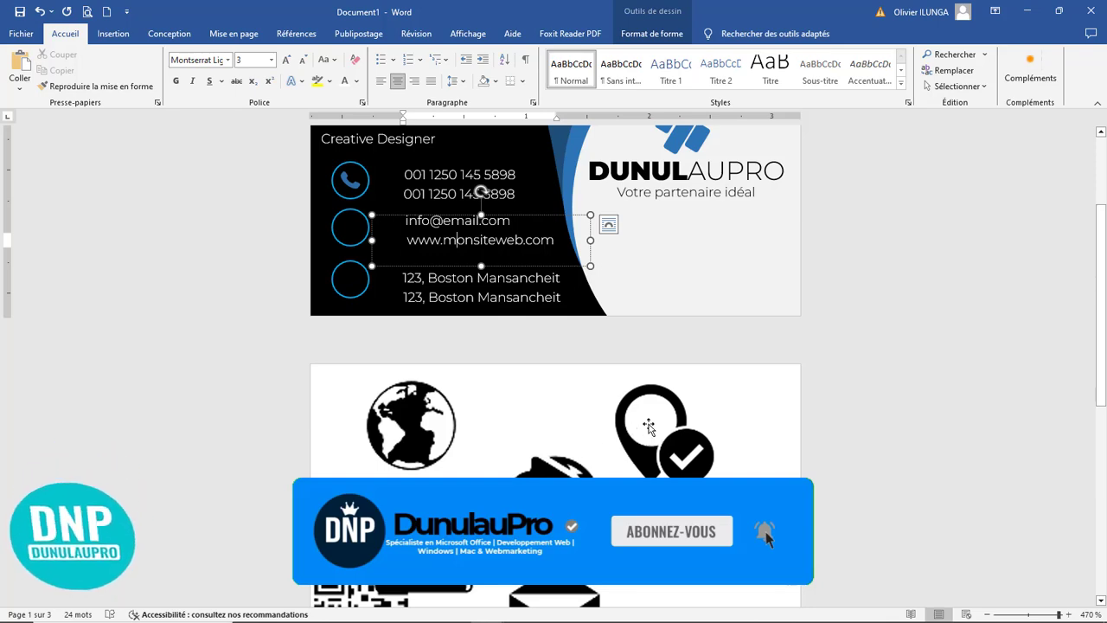
Step: Shrink the globe-with-arrow icon to about 0,2 × 0,2 cm inside the middle circle and recolor it light blue
{"action": "scroll", "coordinate": [638, 457], "scroll_direction": "down", "scroll_amount": 3}
{"action": "left_click", "coordinate": [549, 355]}
{"action": "scroll", "coordinate": [616, 419], "scroll_direction": "up", "scroll_amount": 3}
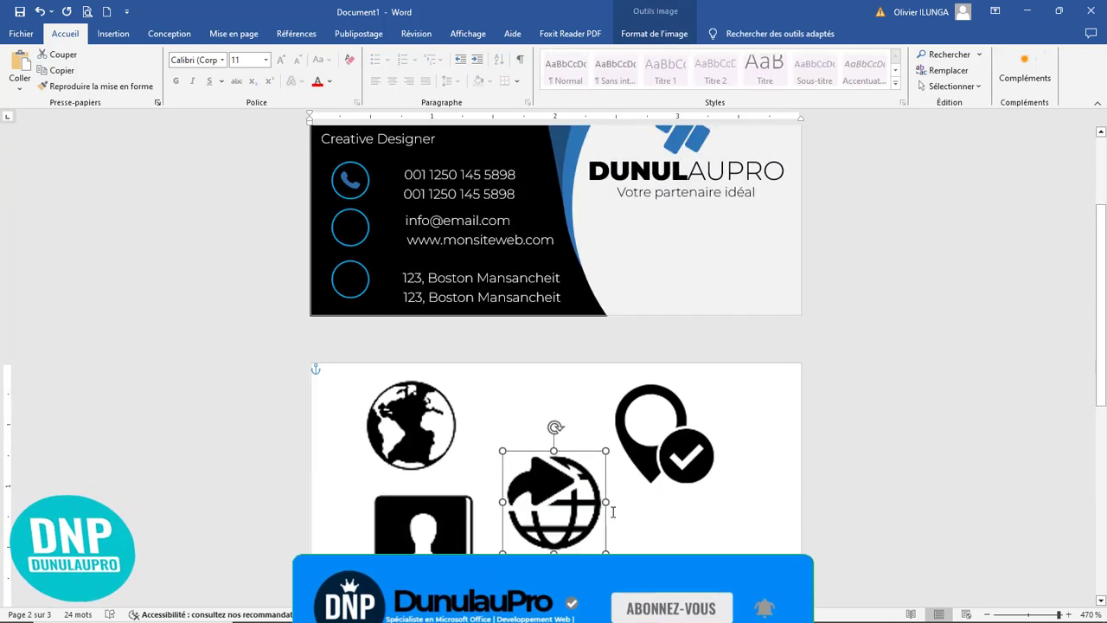
{"action": "left_click_drag", "start_coordinate": [604, 554], "coordinate": [352, 230]}
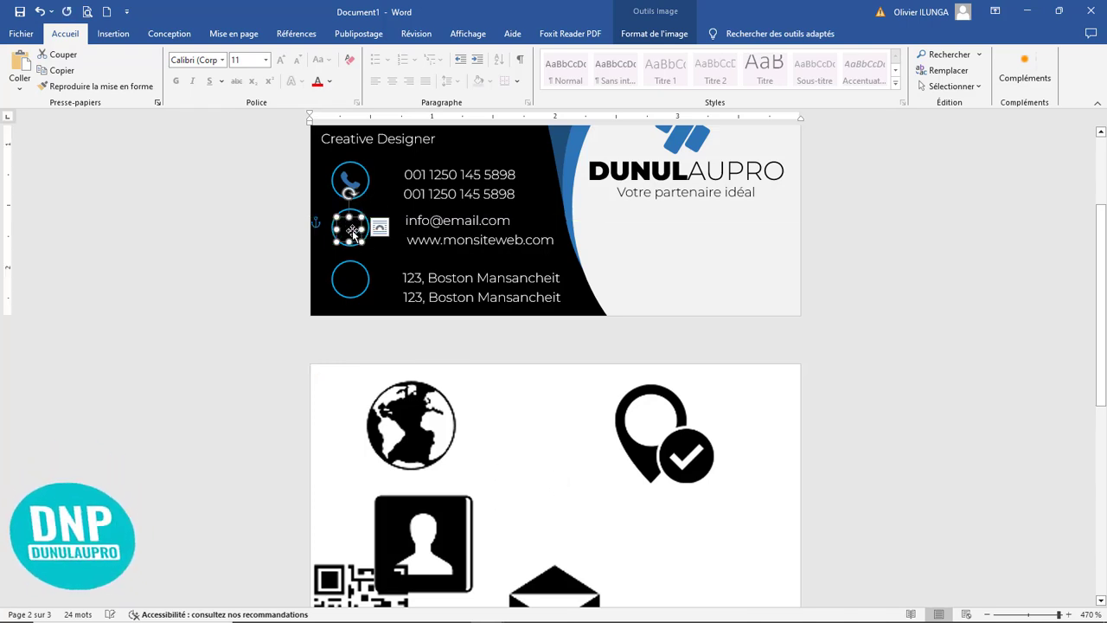
{"action": "double_click", "coordinate": [352, 230]}
{"action": "left_click", "coordinate": [123, 90]}
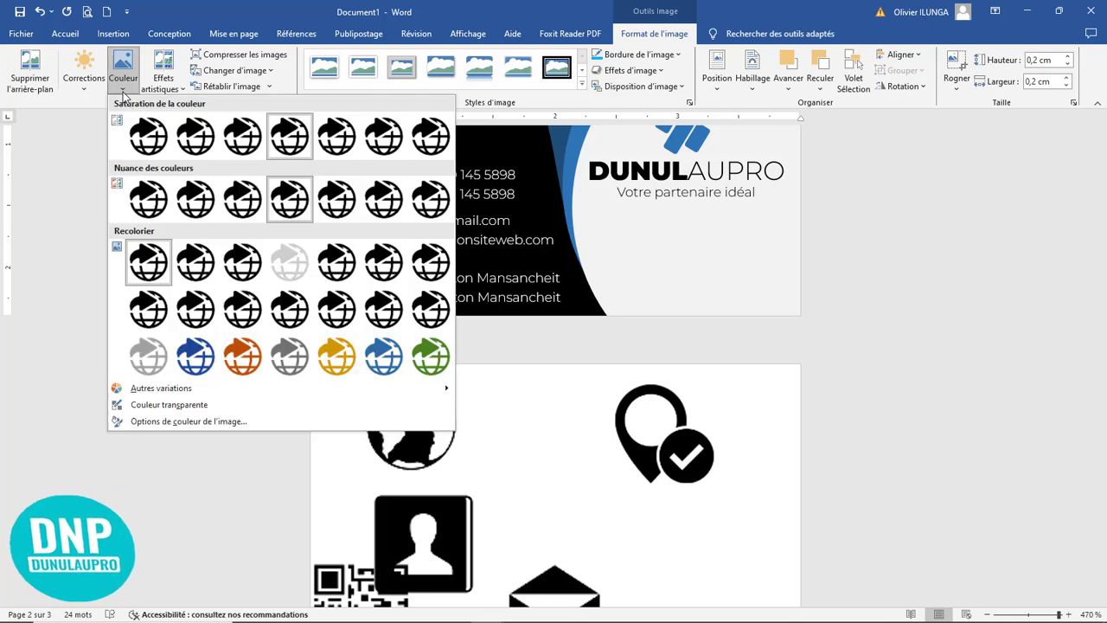
{"action": "left_click", "coordinate": [381, 355]}
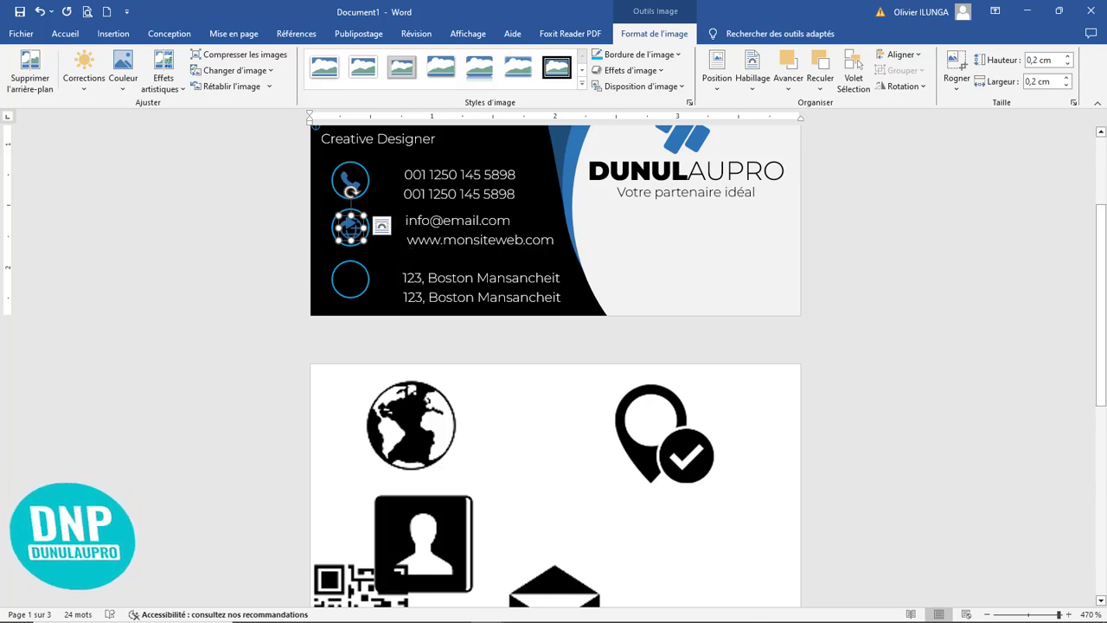
Step: Shrink the location pin icon to about 0,19 × 0,19 cm inside the bottom circle and recolor it light blue
{"action": "scroll", "coordinate": [610, 471], "scroll_direction": "down", "scroll_amount": 3}
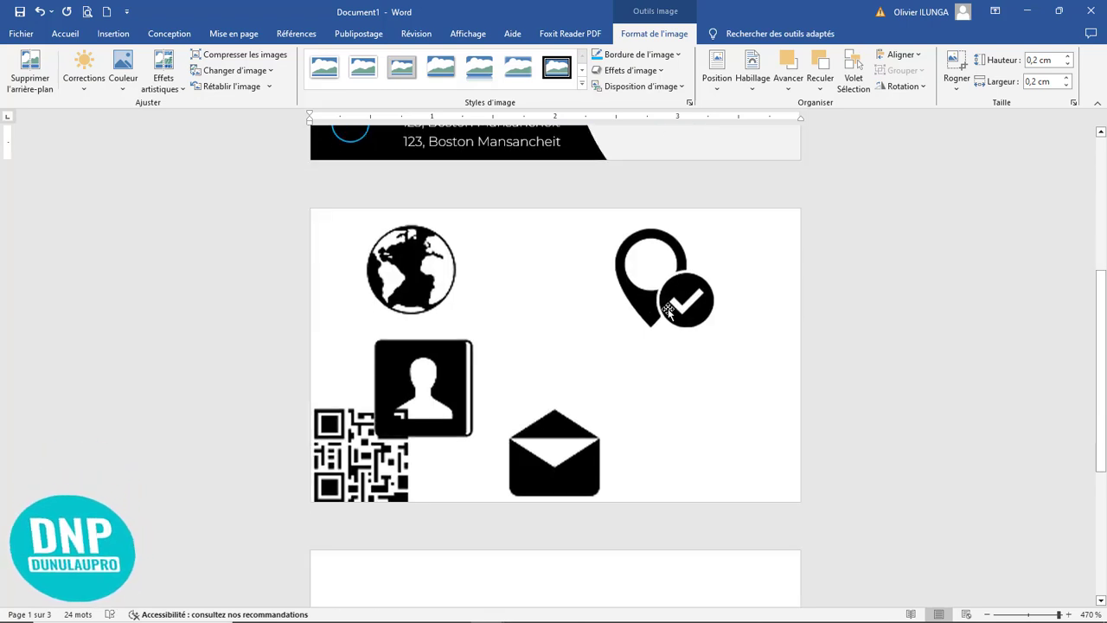
{"action": "left_click", "coordinate": [678, 310]}
{"action": "scroll", "coordinate": [663, 339], "scroll_direction": "up", "scroll_amount": 3}
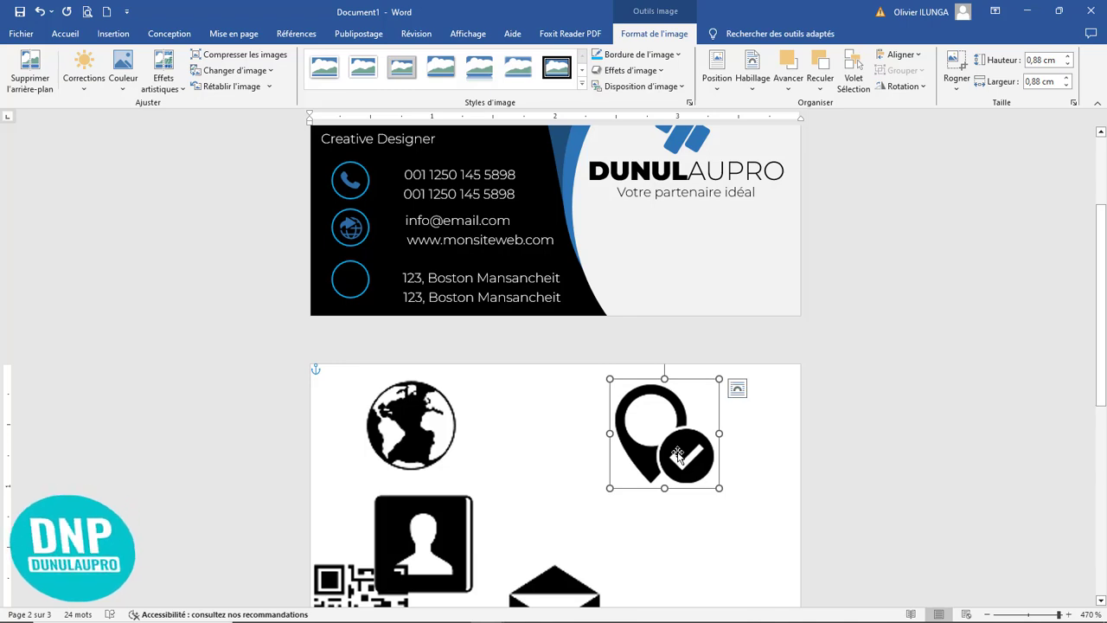
{"action": "left_click_drag", "start_coordinate": [711, 481], "coordinate": [351, 278]}
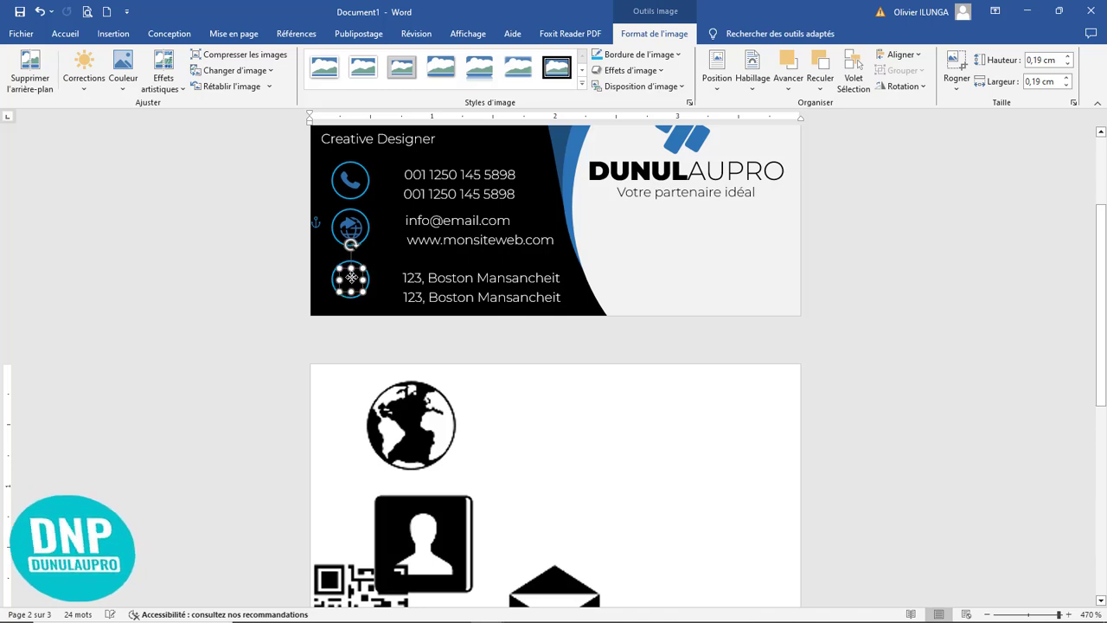
{"action": "left_click", "coordinate": [123, 68]}
{"action": "left_click", "coordinate": [386, 369]}
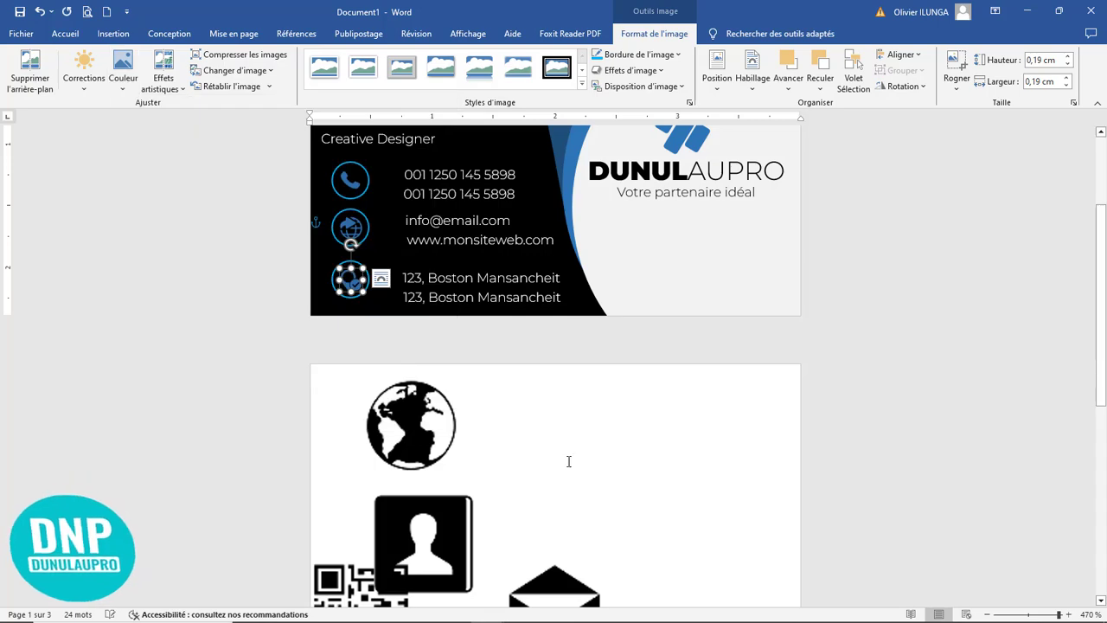
{"action": "left_click", "coordinate": [610, 490]}
Step: Move the QR code out from under the contact-book icon to the empty right side of the second page
{"action": "scroll", "coordinate": [595, 400], "scroll_direction": "down", "scroll_amount": 5}
{"action": "scroll", "coordinate": [596, 399], "scroll_direction": "down", "scroll_amount": 8}
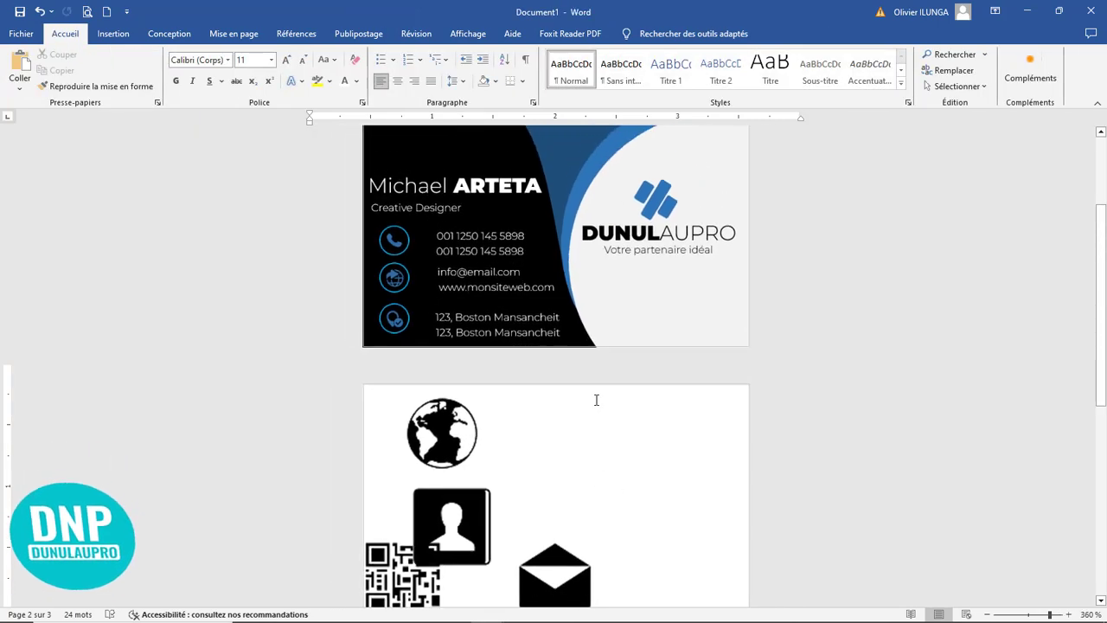
{"action": "scroll", "coordinate": [595, 400], "scroll_direction": "up", "scroll_amount": 15, "text": "ctrl"}
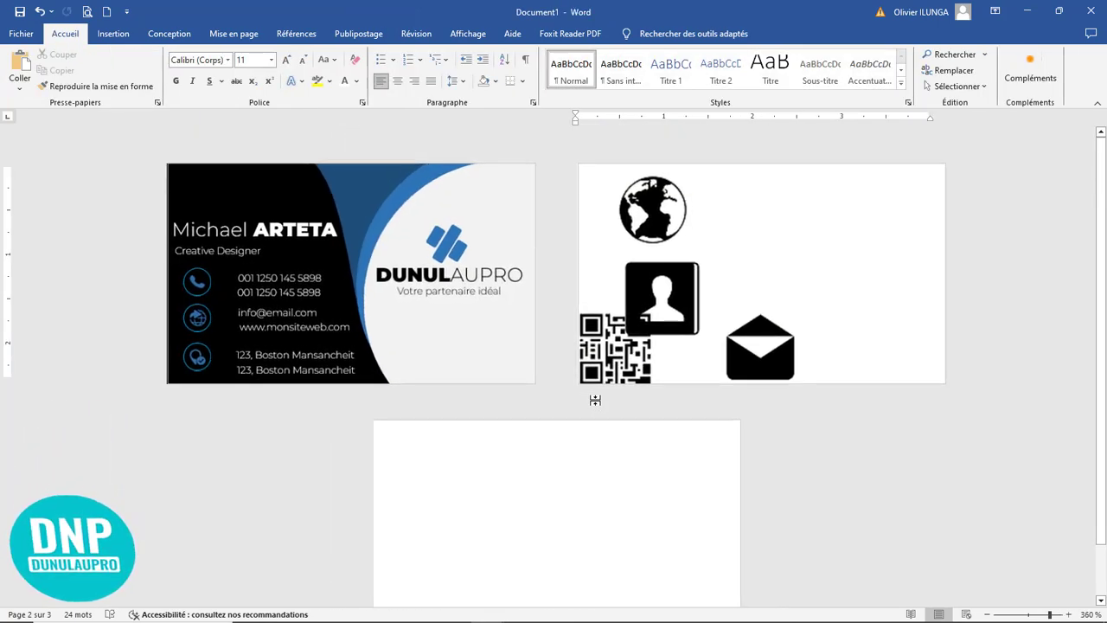
{"action": "scroll", "coordinate": [599, 406], "scroll_direction": "up", "scroll_amount": 1}
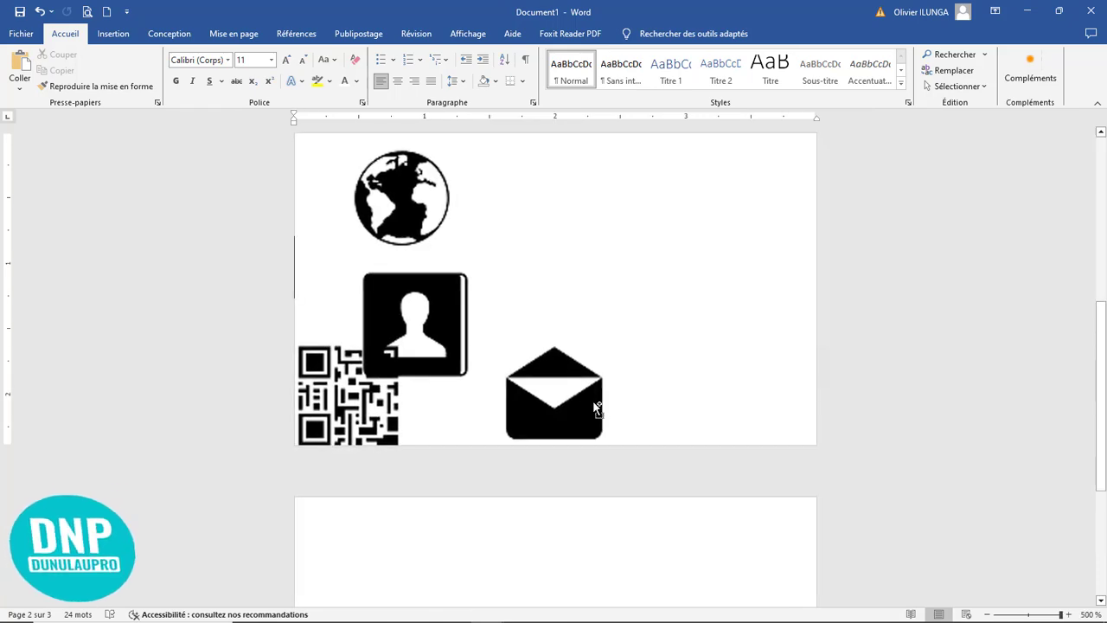
{"action": "left_click", "coordinate": [554, 396]}
{"action": "left_click", "coordinate": [380, 398]}
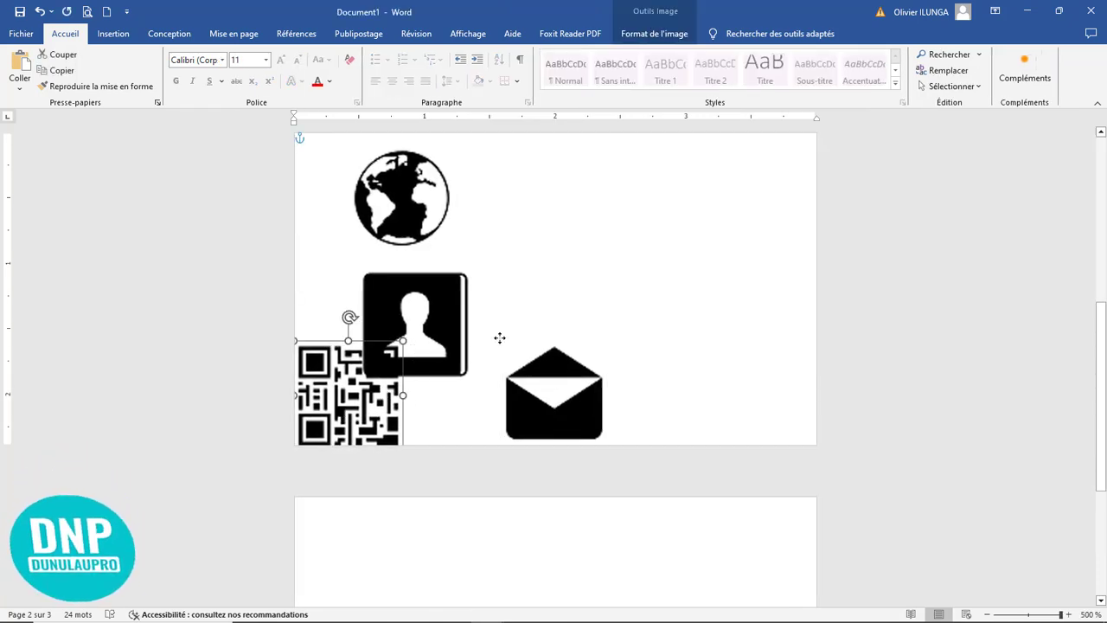
{"action": "left_click_drag", "start_coordinate": [380, 406], "coordinate": [638, 234]}
Step: Shrink the QR code to about 0,51 × 0,51 cm and place it on the card below the tagline
{"action": "scroll", "coordinate": [657, 303], "scroll_direction": "up", "scroll_amount": 5}
{"action": "scroll", "coordinate": [668, 331], "scroll_direction": "down", "scroll_amount": 4}
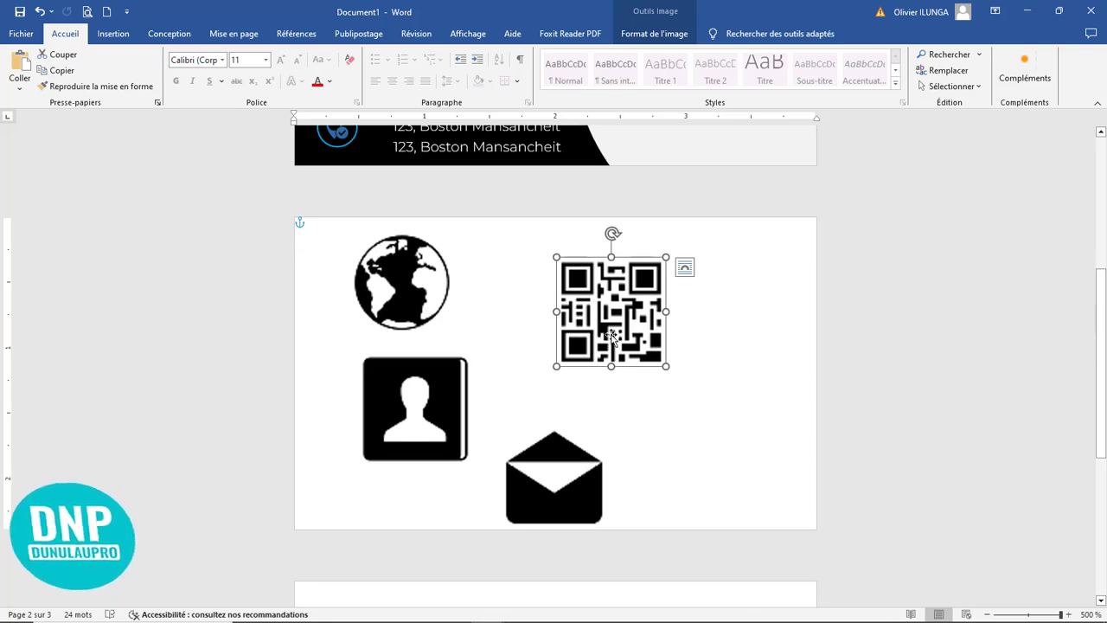
{"action": "scroll", "coordinate": [648, 403], "scroll_direction": "up", "scroll_amount": 4}
{"action": "scroll", "coordinate": [647, 403], "scroll_direction": "down", "scroll_amount": 2}
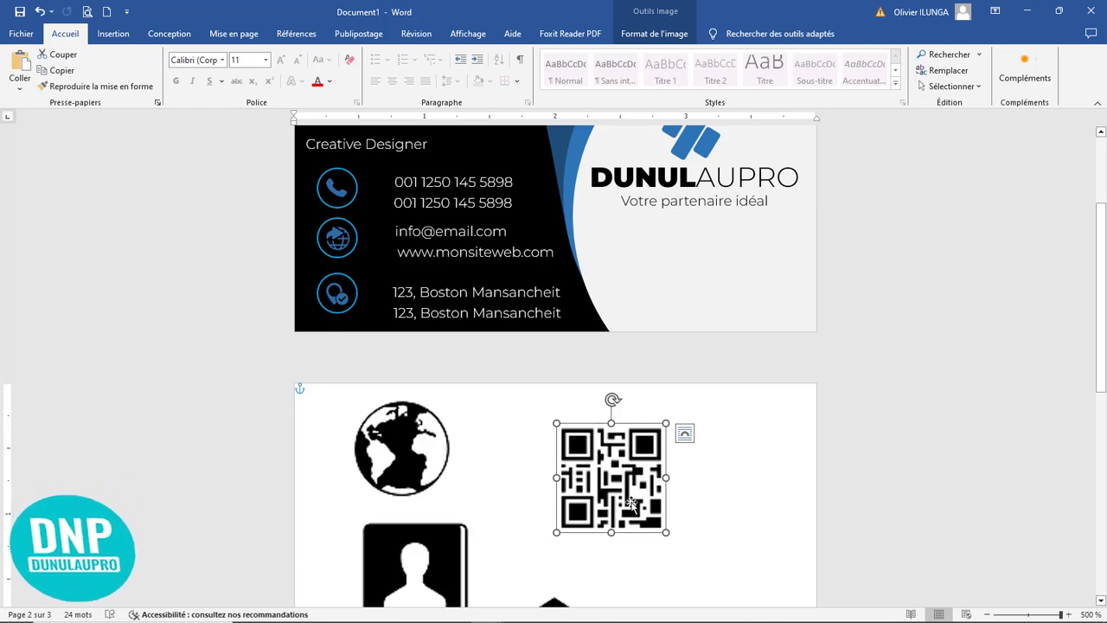
{"action": "left_click_drag", "start_coordinate": [666, 532], "coordinate": [692, 283]}
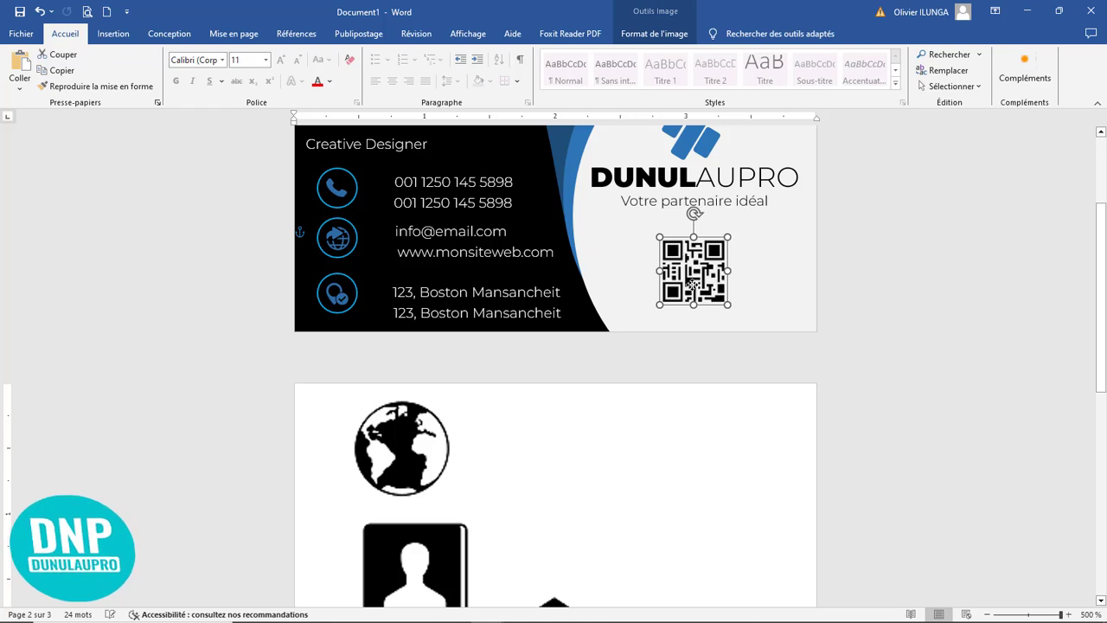
{"action": "scroll", "coordinate": [702, 414], "scroll_direction": "up", "scroll_amount": 2}
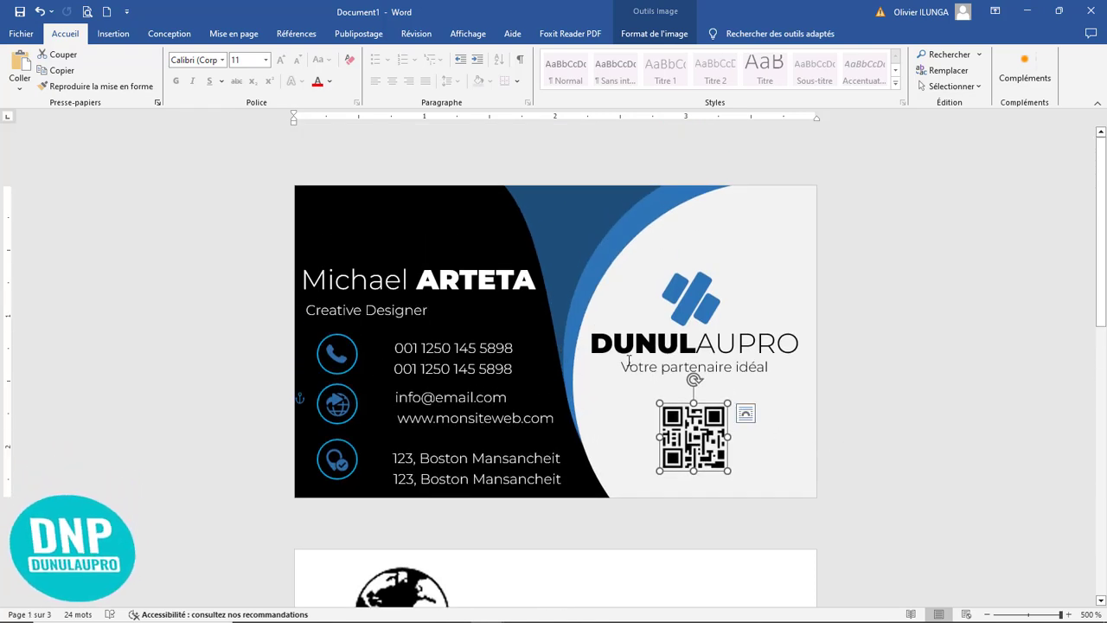
Step: Draw a rectangle about 0,6 cm high and 0,65 cm wide over the QR code and shift it left to uncover the code
{"action": "left_click", "coordinate": [112, 34]}
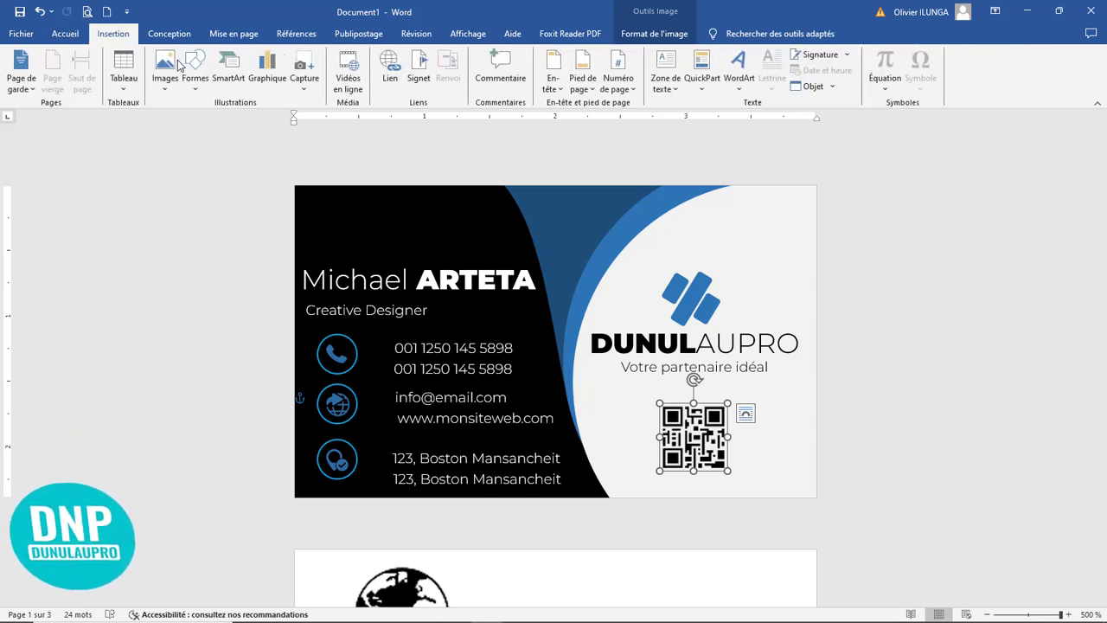
{"action": "left_click", "coordinate": [193, 87]}
{"action": "left_click", "coordinate": [230, 120]}
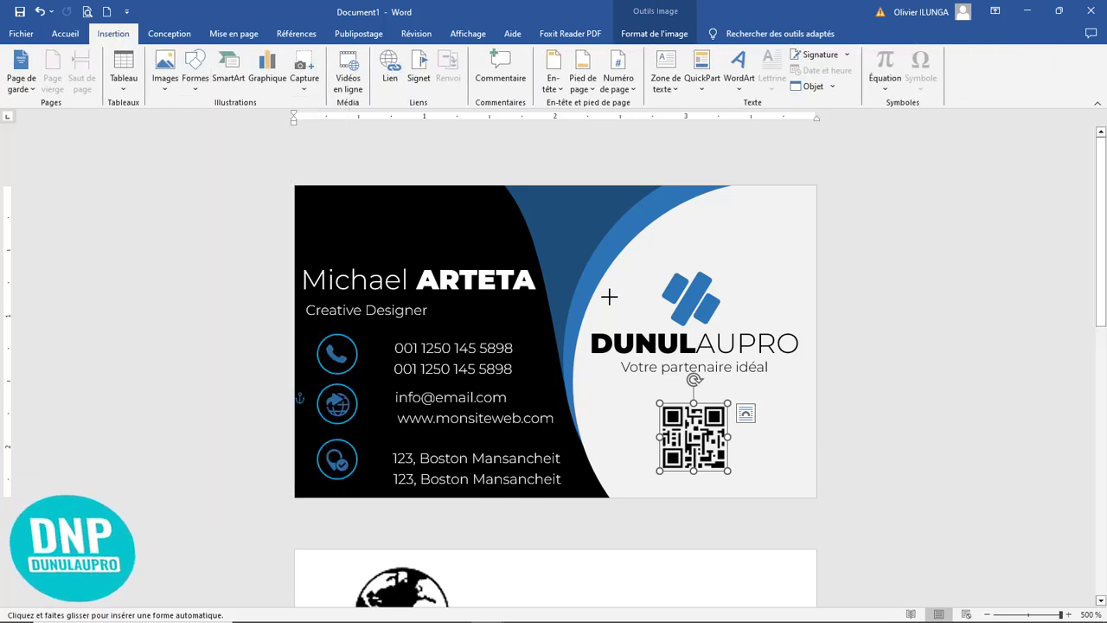
{"action": "left_click_drag", "start_coordinate": [649, 396], "coordinate": [734, 477]}
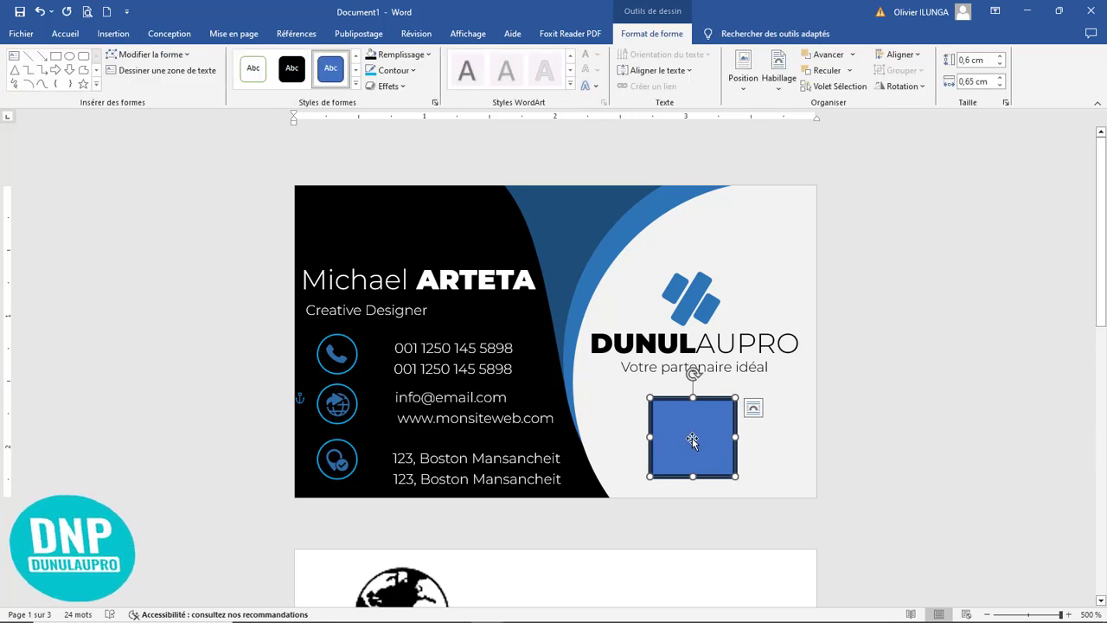
{"action": "left_click_drag", "start_coordinate": [669, 444], "coordinate": [610, 451]}
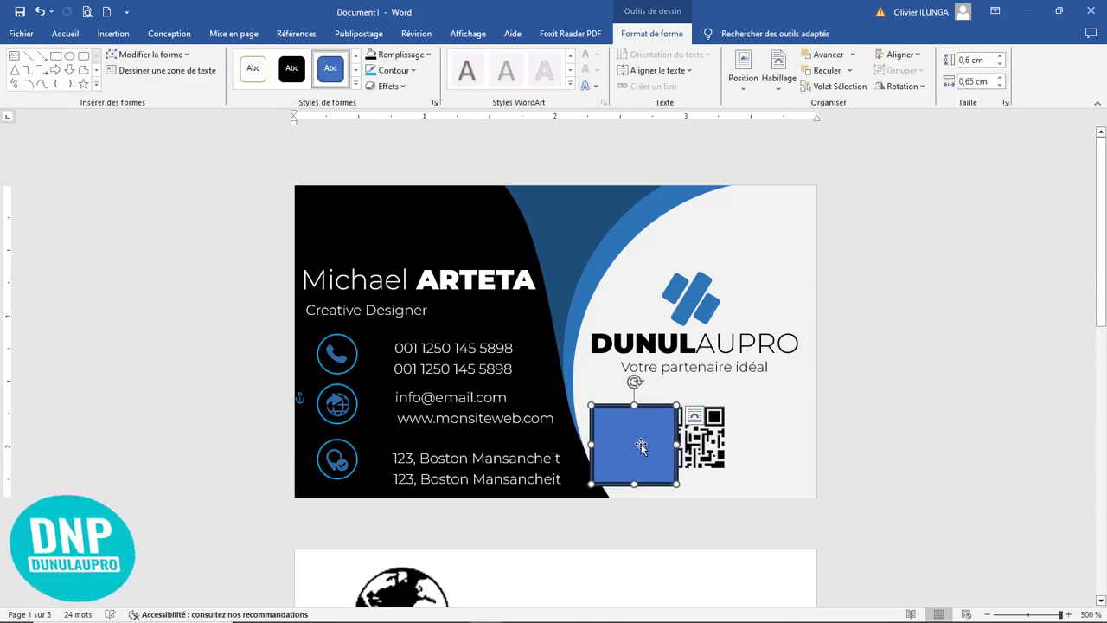
{"action": "left_click", "coordinate": [714, 443]}
{"action": "left_click", "coordinate": [641, 448]}
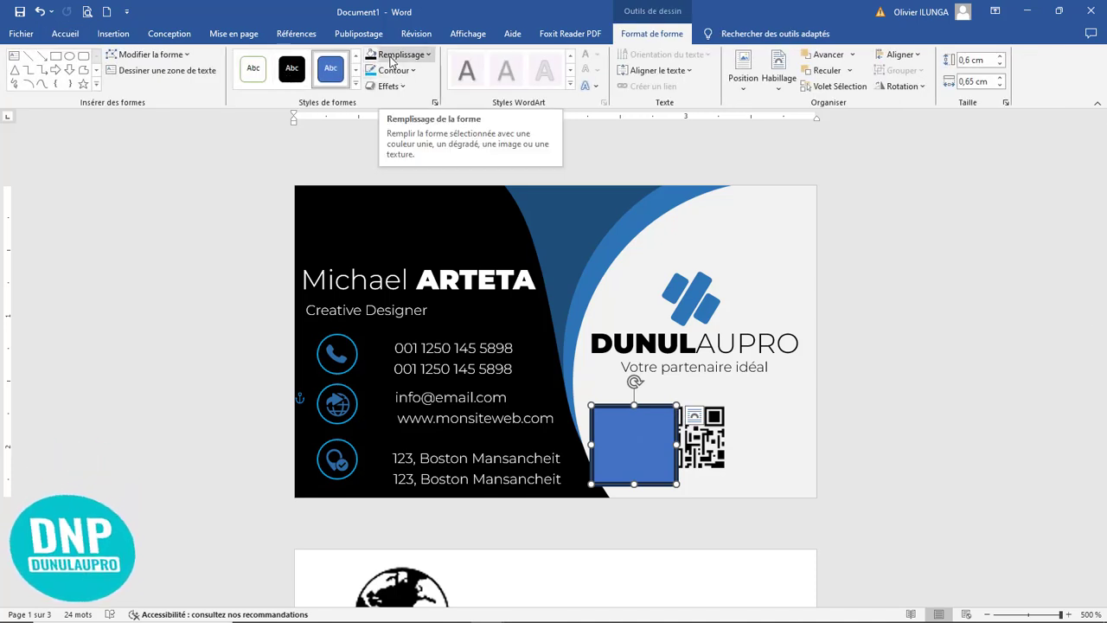
Step: Fill the rectangle with the darker theme blue that matches the logo and remove its outline
{"action": "left_click", "coordinate": [400, 58]}
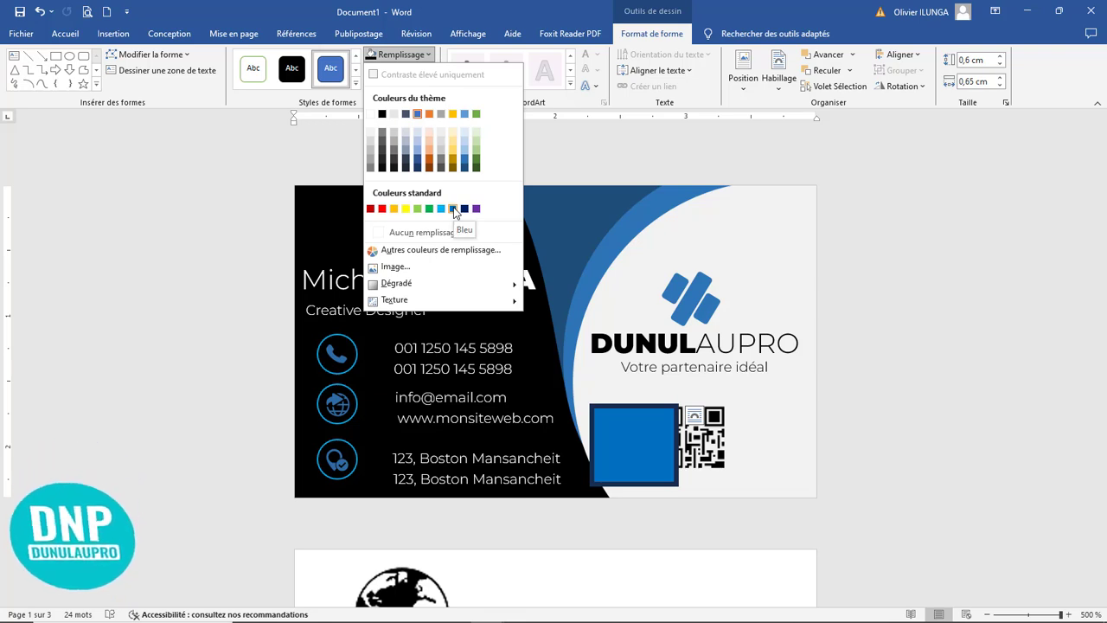
{"action": "left_click", "coordinate": [462, 164]}
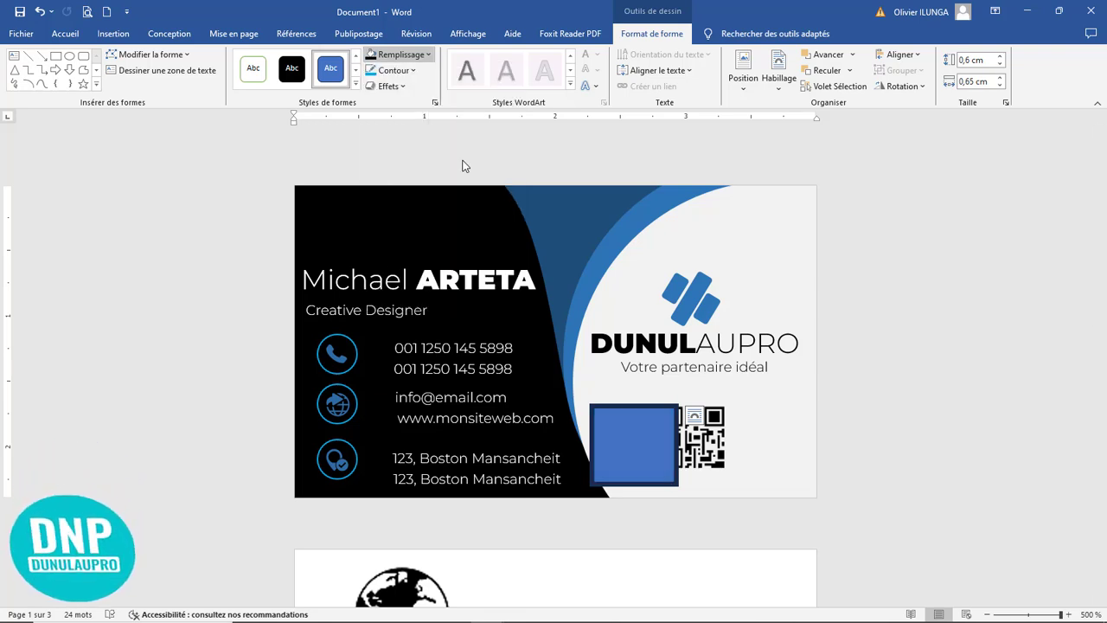
{"action": "left_click", "coordinate": [393, 70]}
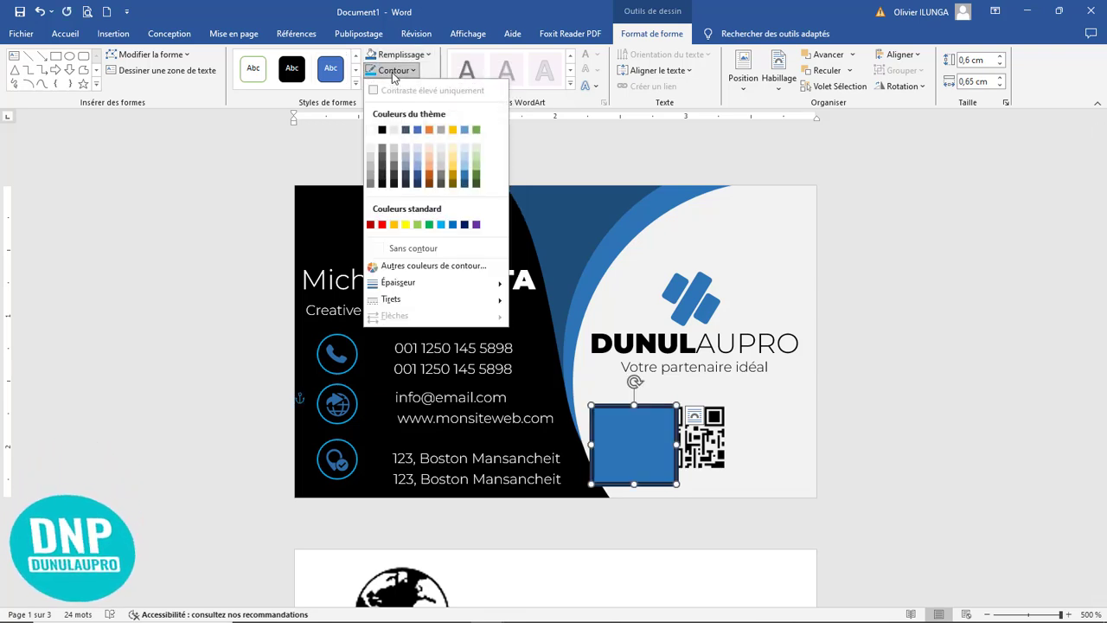
{"action": "left_click", "coordinate": [407, 247]}
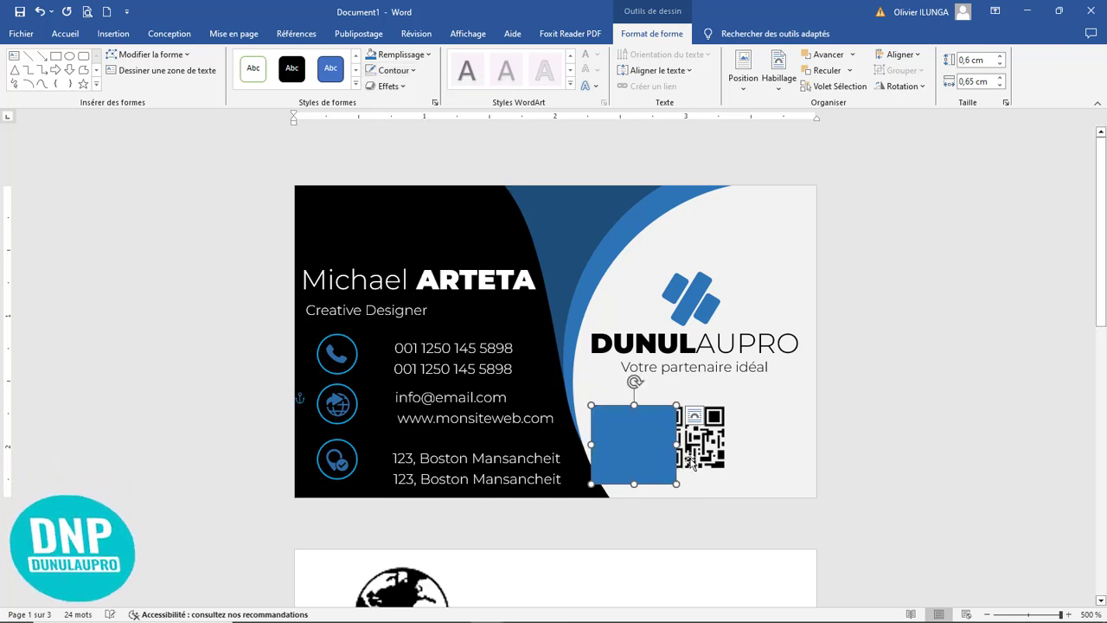
Step: Bring the QR code in front of the blue rectangle
{"action": "left_click", "coordinate": [707, 439]}
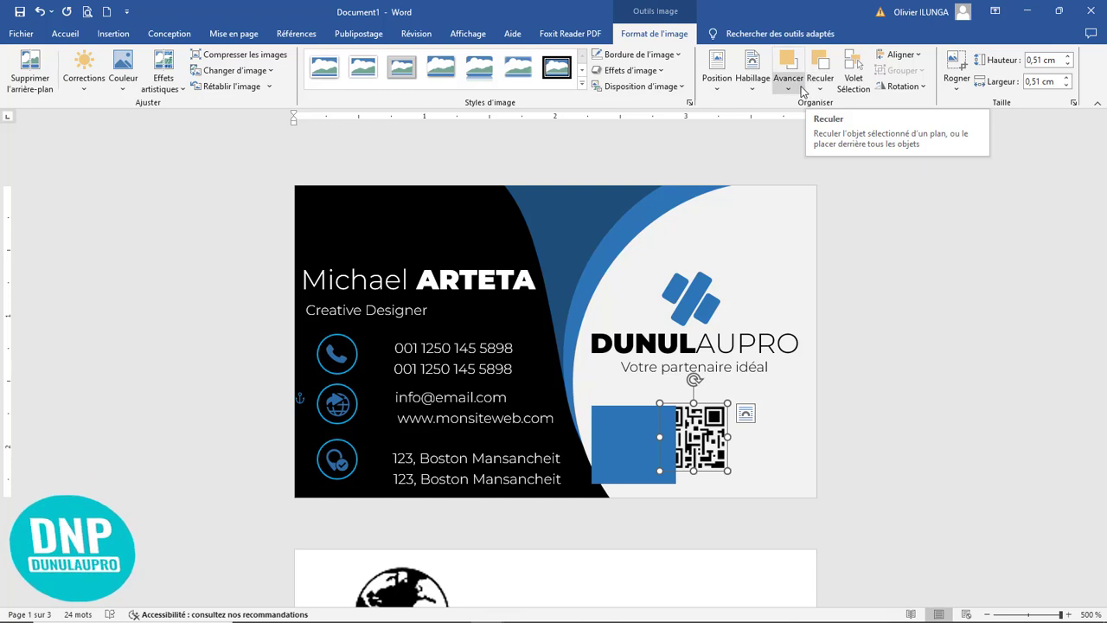
{"action": "left_click", "coordinate": [790, 89]}
{"action": "left_click", "coordinate": [810, 126]}
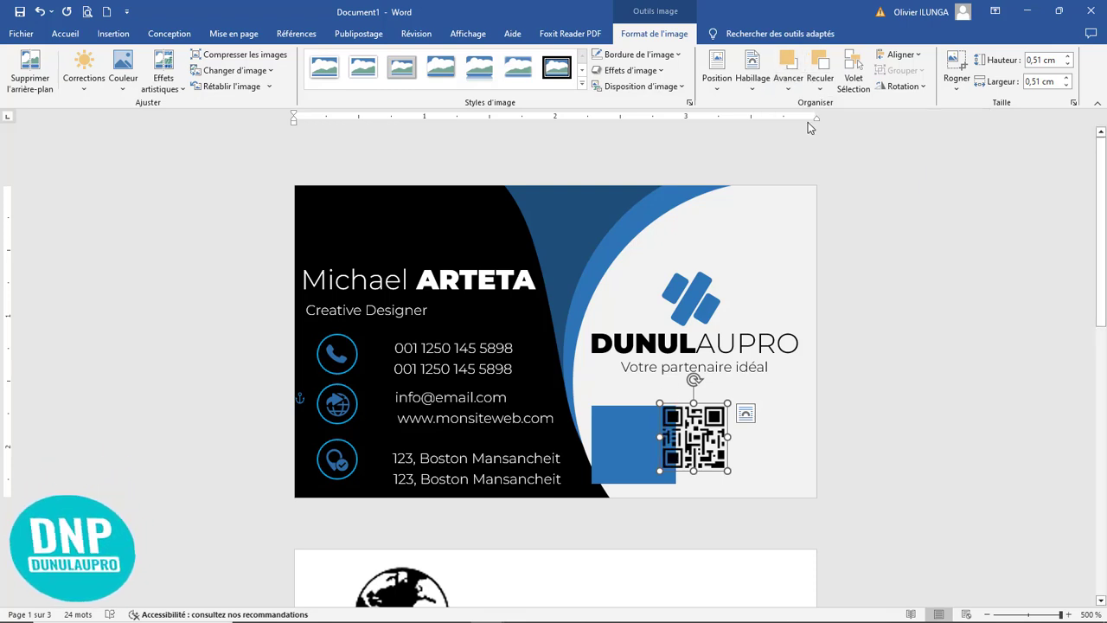
Step: Move the blue rectangle behind the QR code and reduce it to a thin margin around the code
{"action": "left_click_drag", "start_coordinate": [625, 451], "coordinate": [671, 445]}
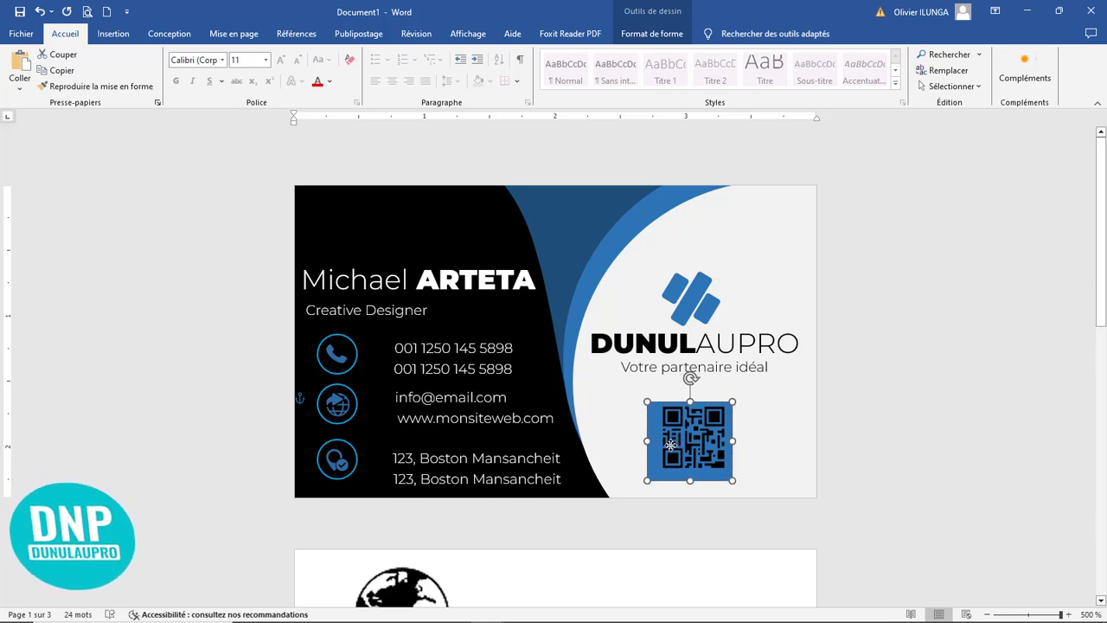
{"action": "left_click_drag", "start_coordinate": [646, 480], "coordinate": [654, 472]}
{"action": "left_click", "coordinate": [781, 450]}
{"action": "left_click", "coordinate": [704, 432]}
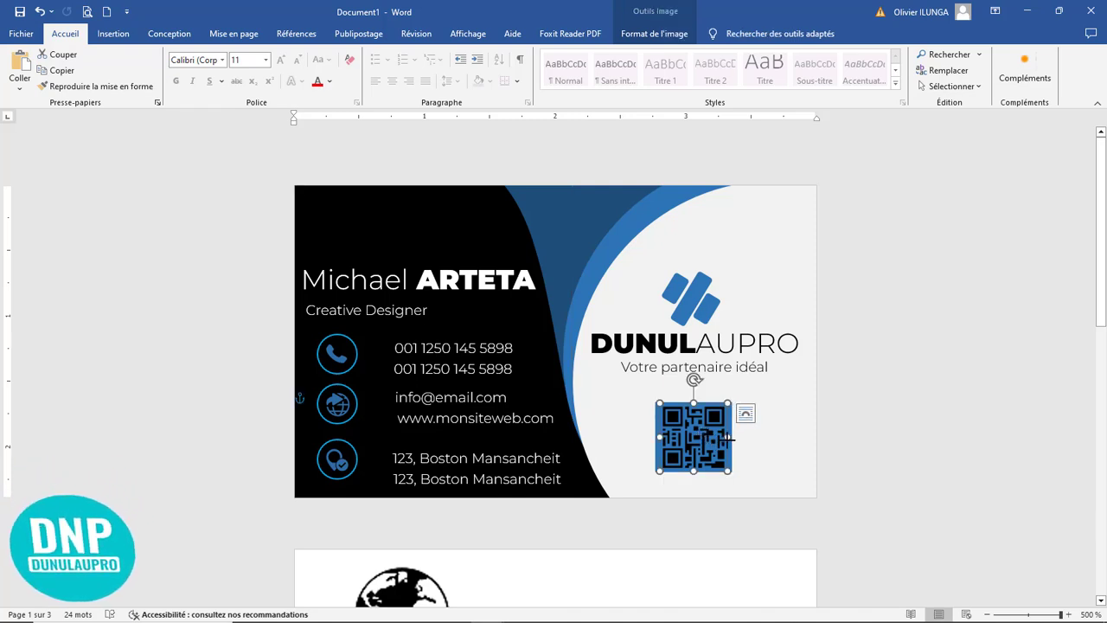
{"action": "left_click", "coordinate": [766, 443]}
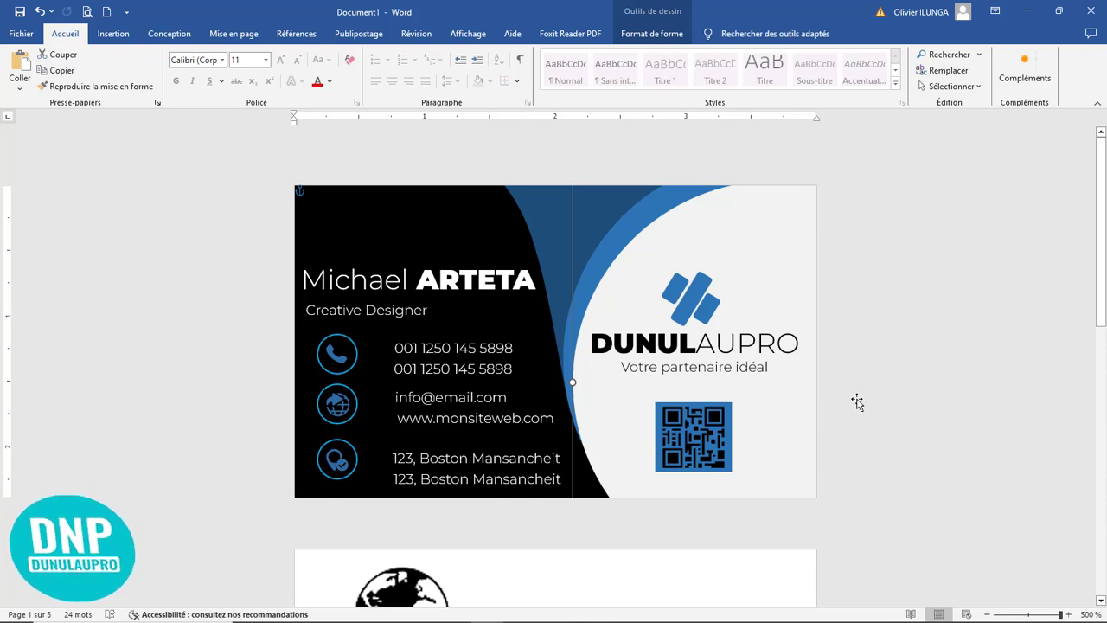
Step: Move the remaining contact-book, envelope and globe icons from the second page to the third page
{"action": "scroll", "coordinate": [856, 401], "scroll_direction": "down", "scroll_amount": 13, "text": "ctrl"}
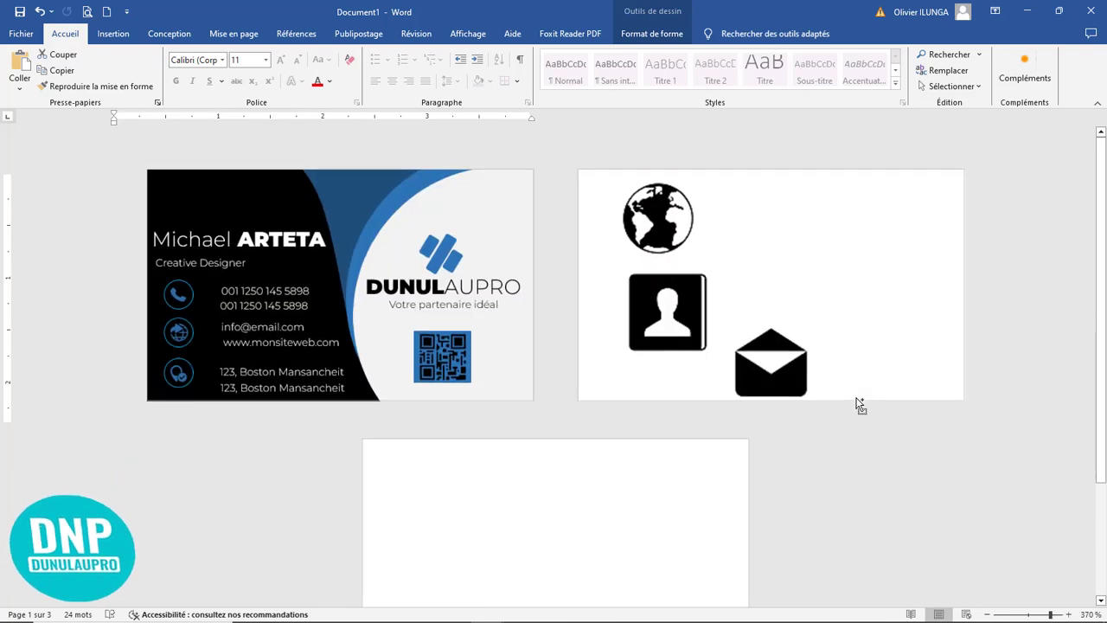
{"action": "scroll", "coordinate": [857, 403], "scroll_direction": "down", "scroll_amount": 1, "text": "ctrl"}
{"action": "left_click", "coordinate": [702, 327]}
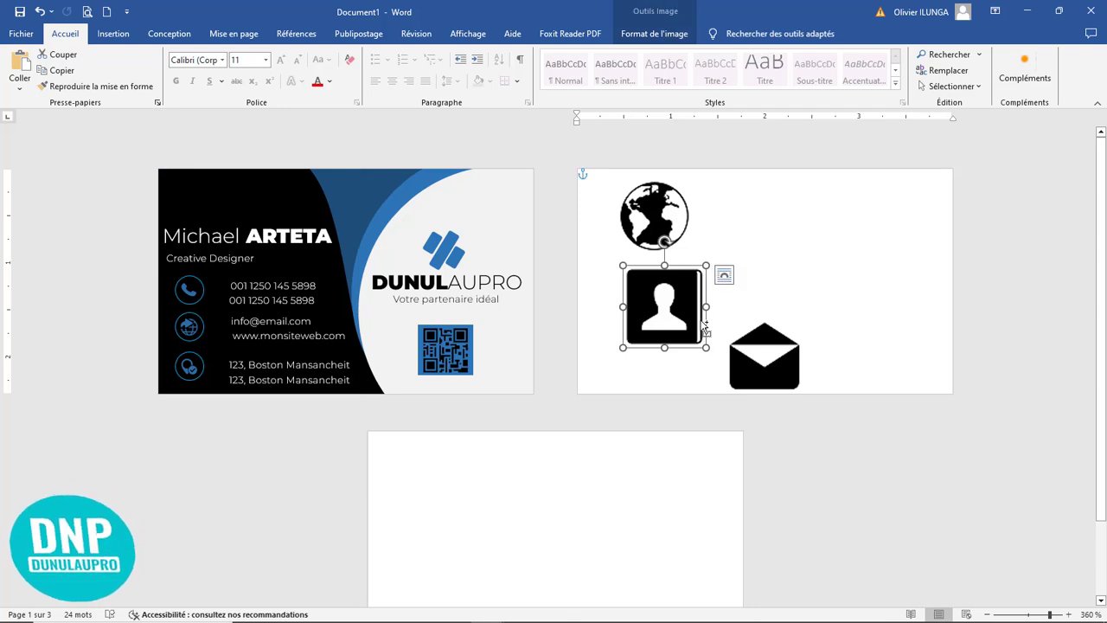
{"action": "left_click_drag", "start_coordinate": [704, 328], "coordinate": [525, 573]}
{"action": "left_click_drag", "start_coordinate": [782, 369], "coordinate": [740, 389]}
{"action": "left_click_drag", "start_coordinate": [844, 614], "coordinate": [635, 606]}
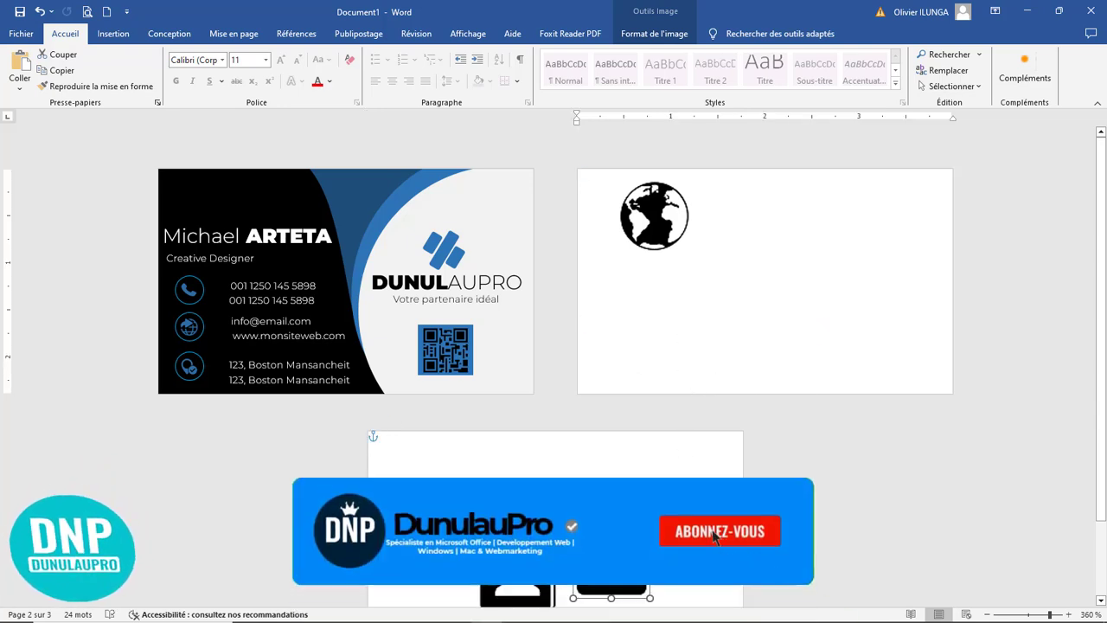
{"action": "left_click", "coordinate": [661, 223]}
{"action": "left_click_drag", "start_coordinate": [661, 227], "coordinate": [580, 482]}
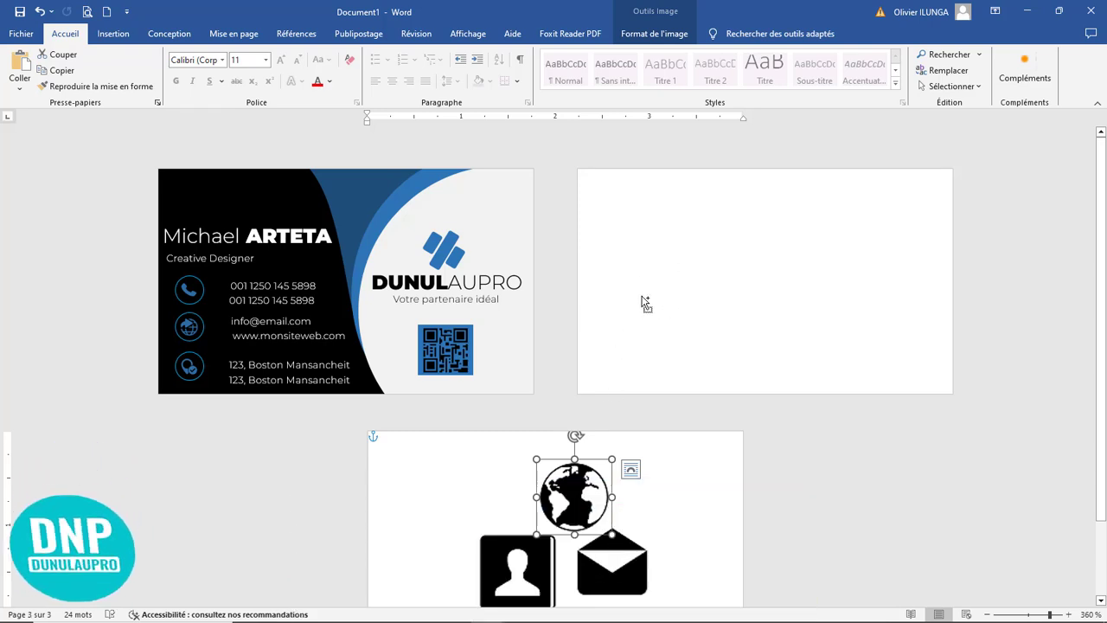
{"action": "scroll", "coordinate": [645, 302], "scroll_direction": "up", "scroll_amount": 2}
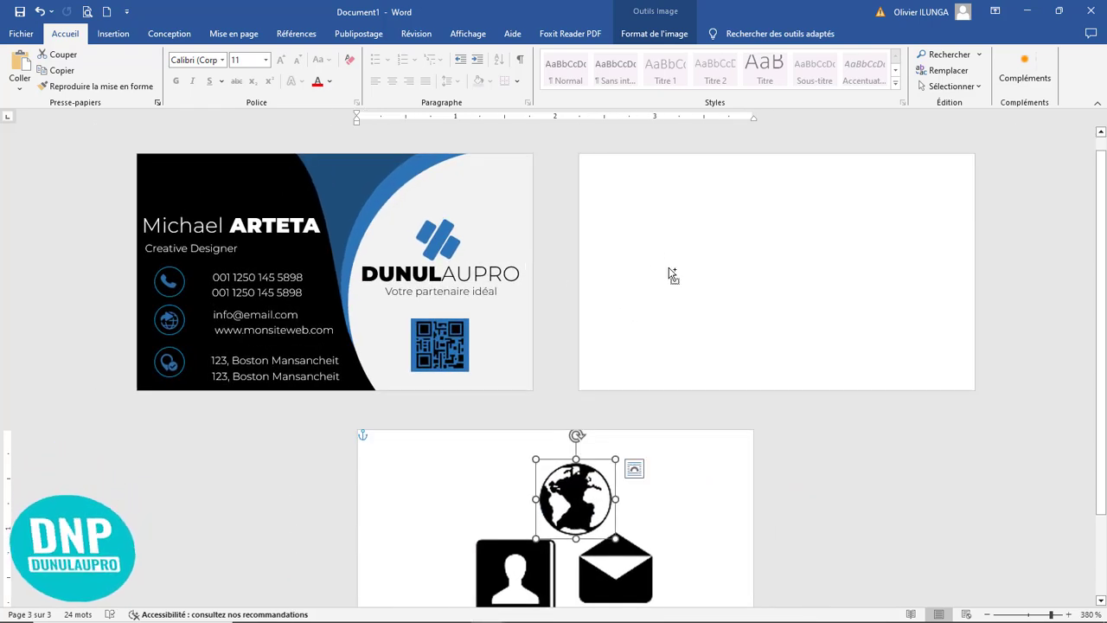